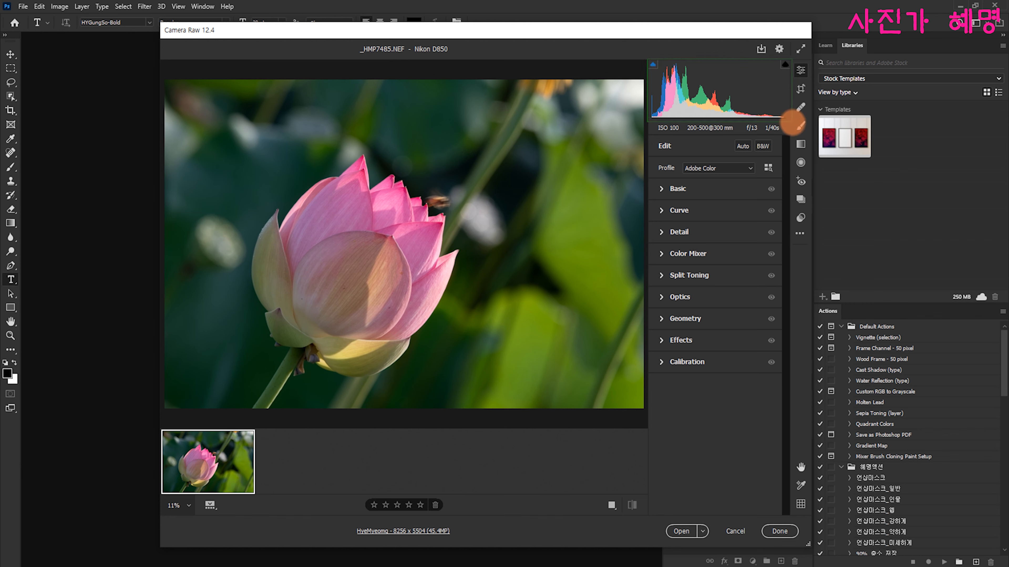
click(655, 138)
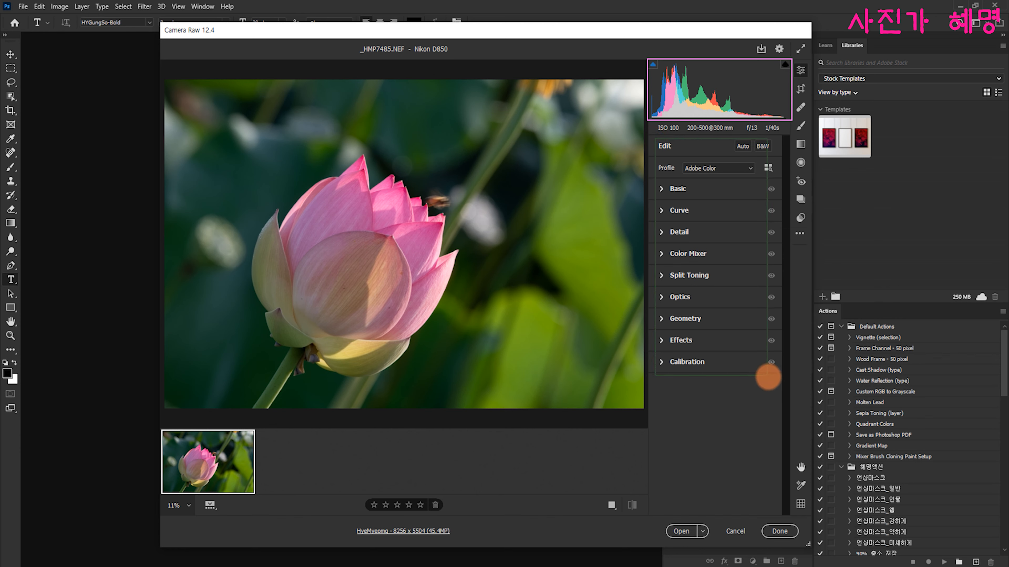
drag(776, 378, 780, 380)
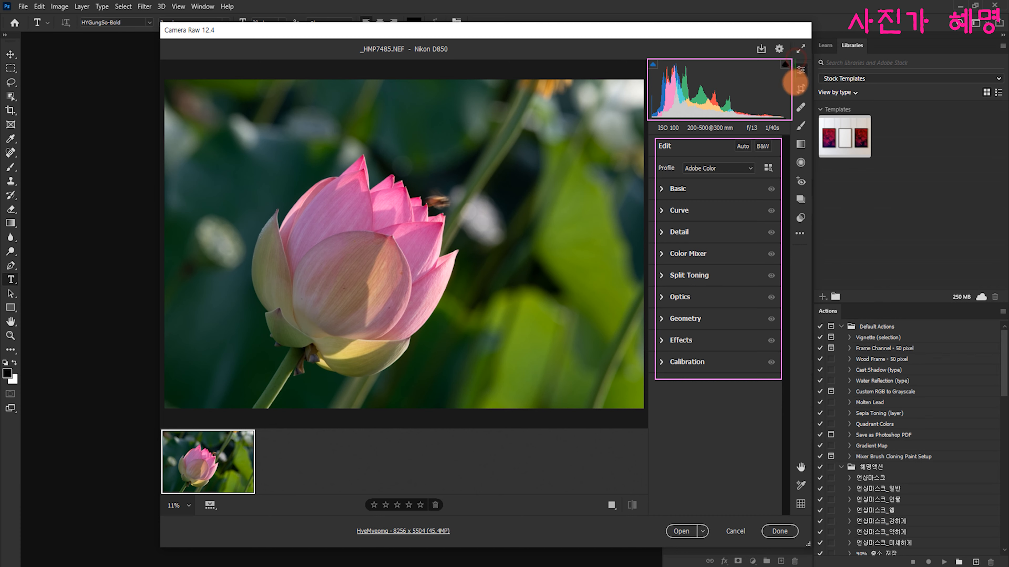
drag(797, 216, 810, 245)
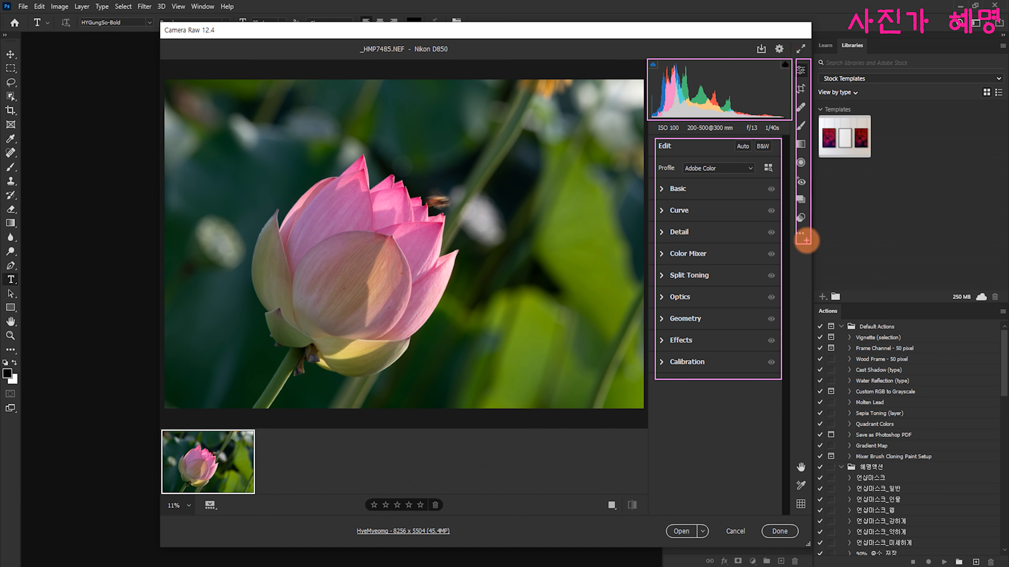
key(Escape)
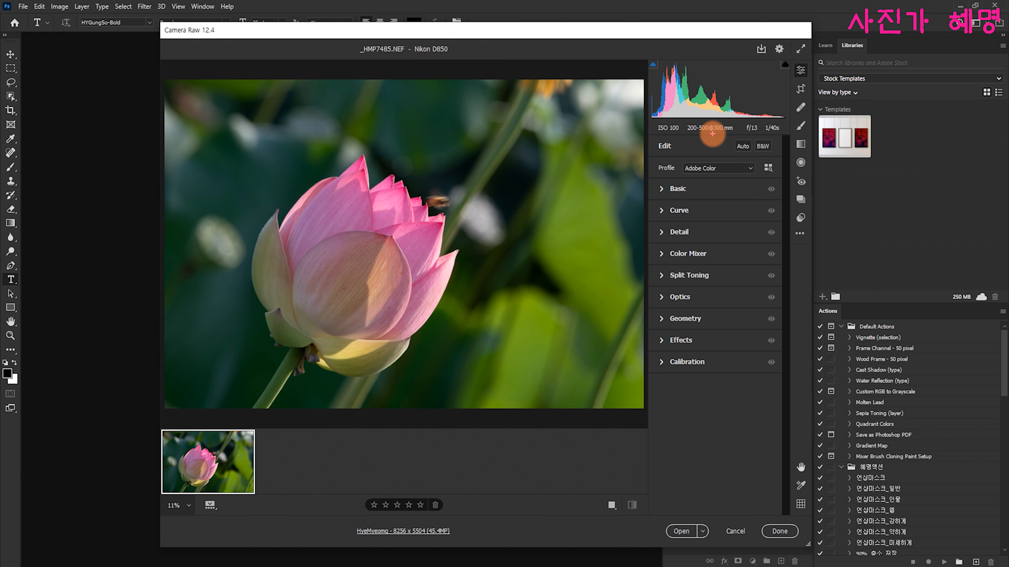
drag(729, 136, 757, 155)
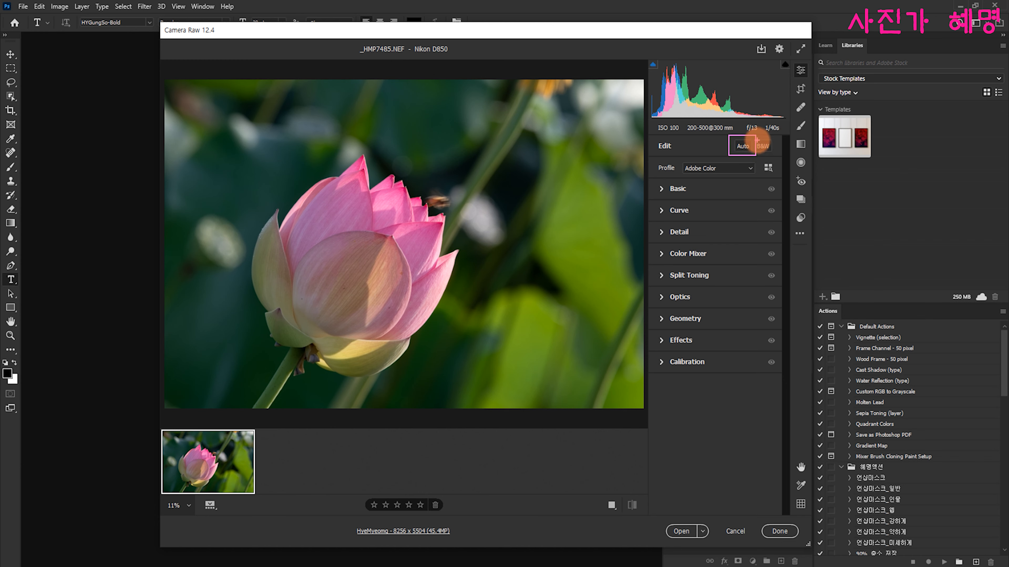
drag(756, 137, 775, 150)
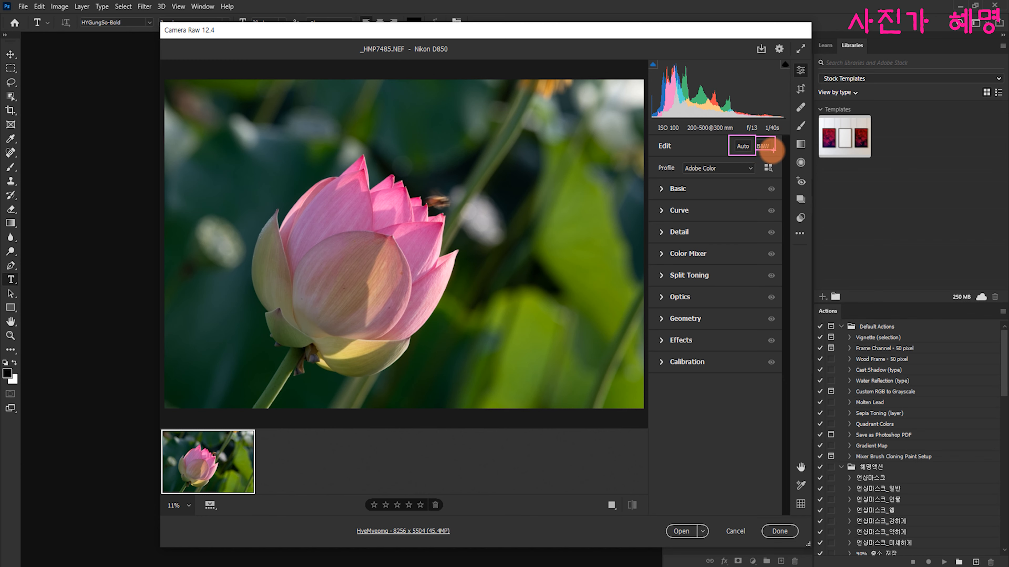
drag(653, 159, 783, 175)
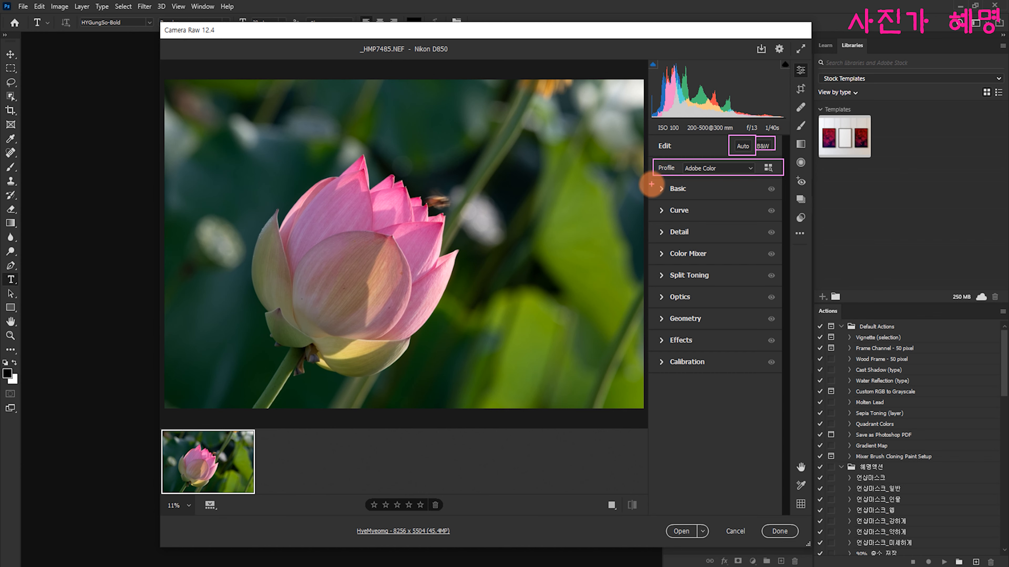
drag(652, 180, 779, 198)
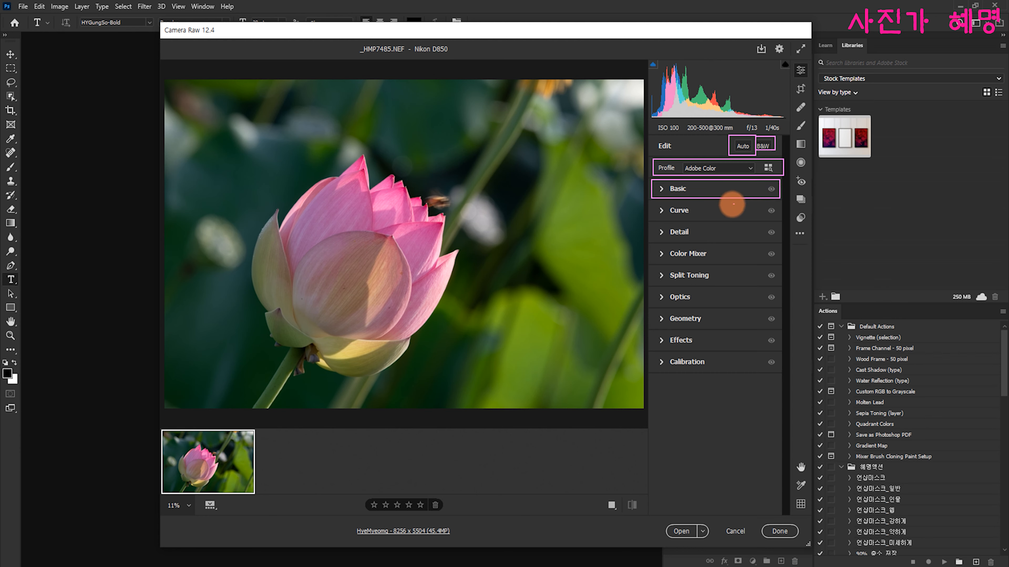
drag(653, 201, 778, 219)
mouse_move(654, 222)
mouse_down()
mouse_move(712, 248)
mouse_move(779, 242)
mouse_up()
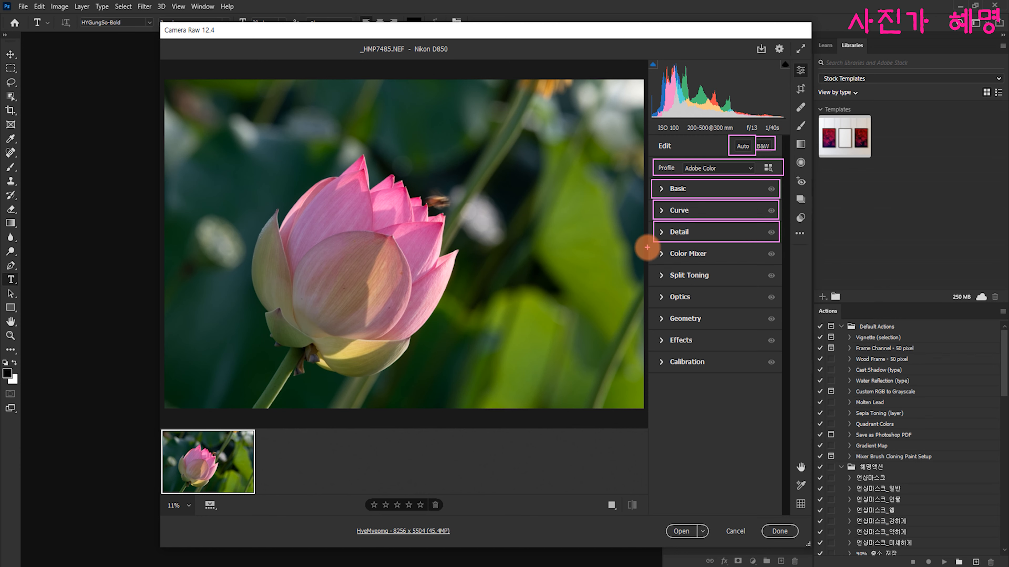
drag(655, 243, 779, 263)
drag(654, 270, 780, 282)
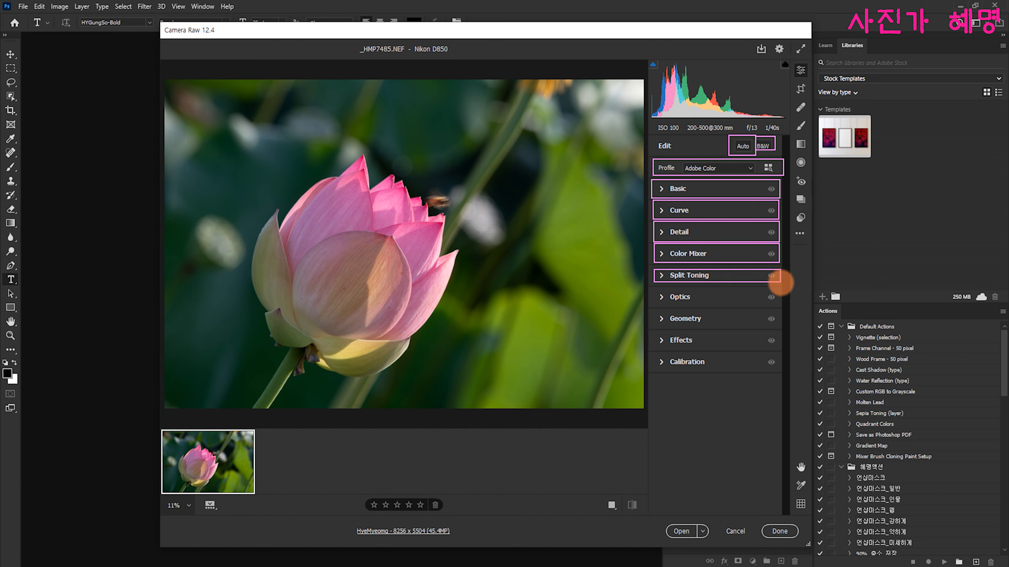
mouse_move(654, 286)
mouse_down()
mouse_move(727, 308)
mouse_move(775, 305)
mouse_up()
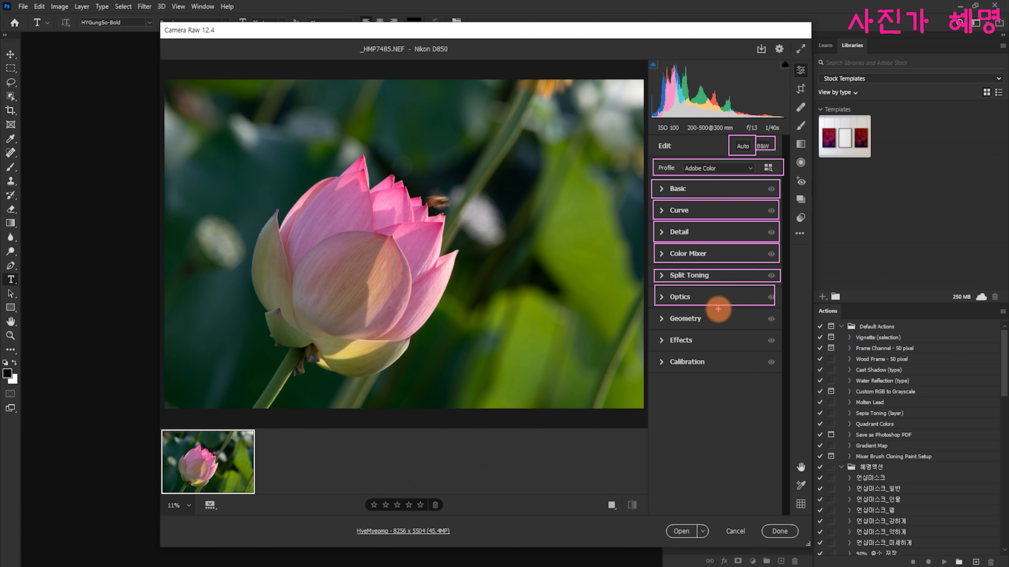
drag(656, 308, 774, 328)
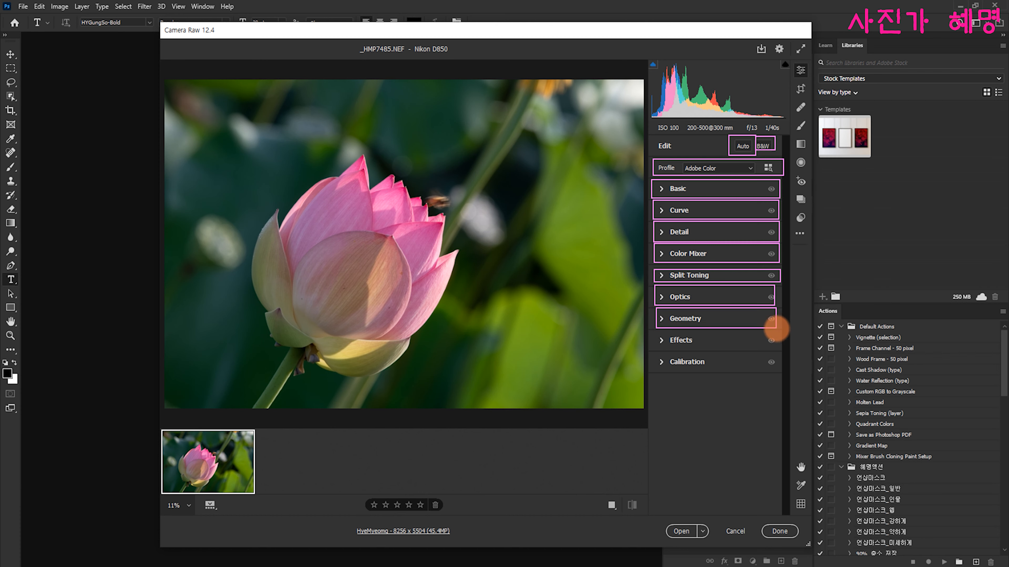
drag(652, 333, 777, 350)
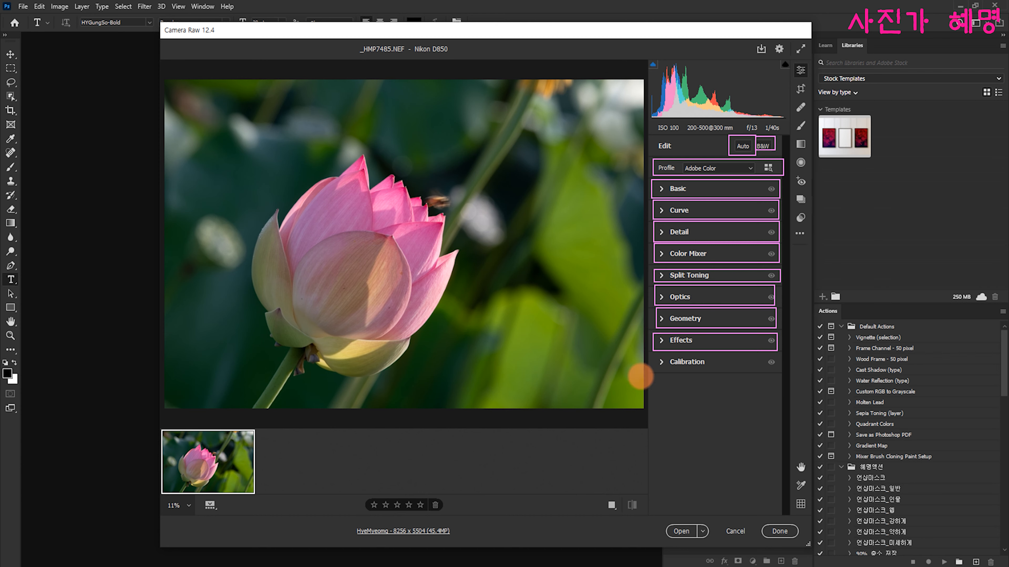
mouse_move(654, 354)
mouse_down()
mouse_move(747, 374)
mouse_move(785, 369)
mouse_up()
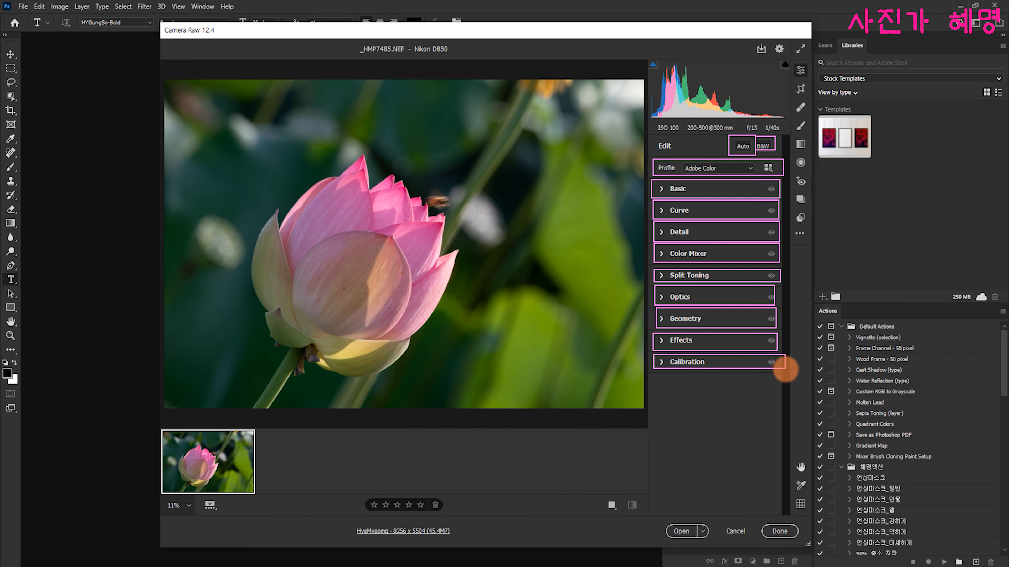
key(e)
mouse_move(734, 139)
mouse_down()
mouse_move(751, 158)
mouse_move(773, 155)
mouse_up()
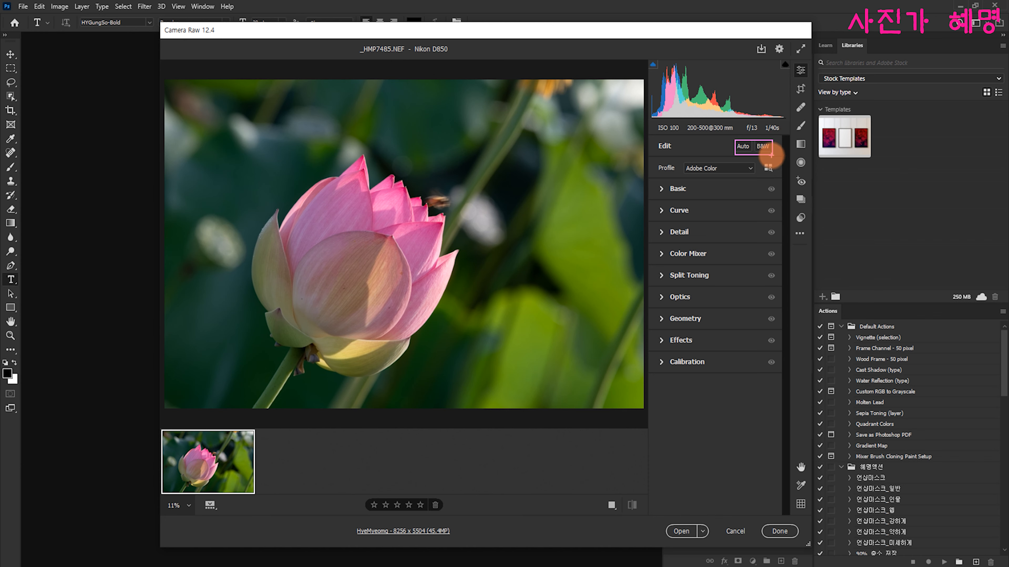
key(e)
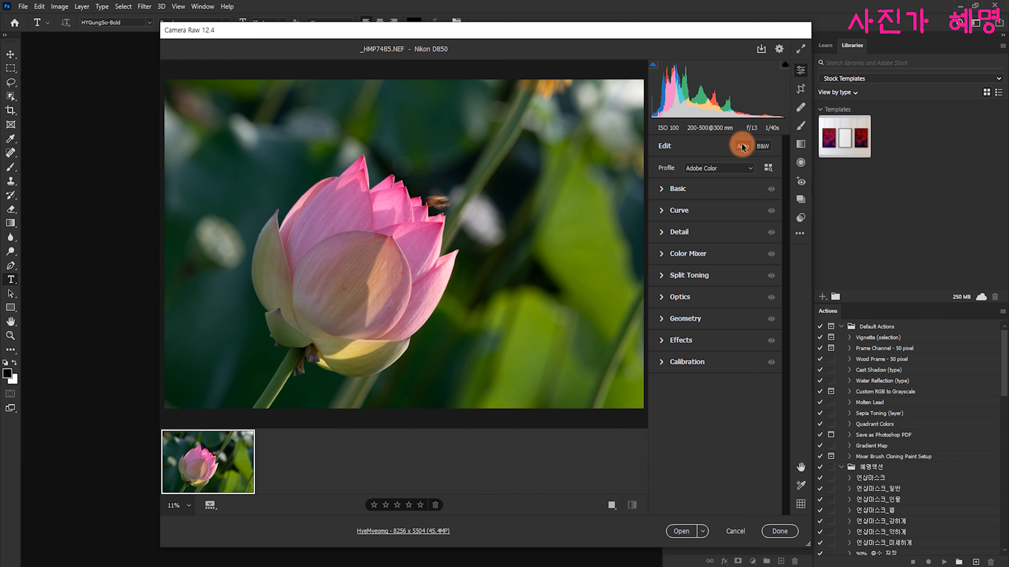
Try the Auto tonal adjustment and the B&W conversion on the lotus photo, one after the other.
click(741, 147)
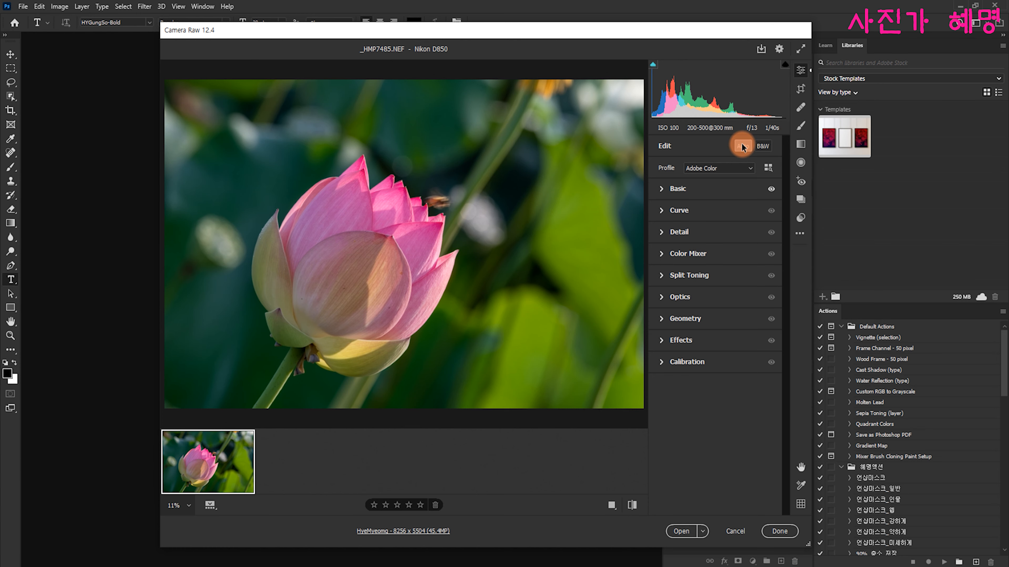
click(742, 147)
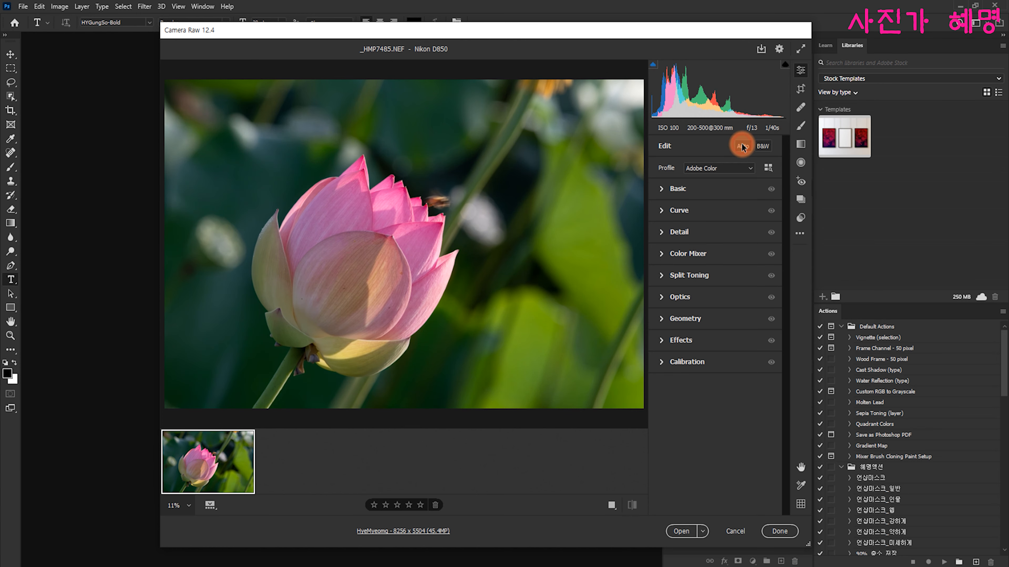
click(760, 147)
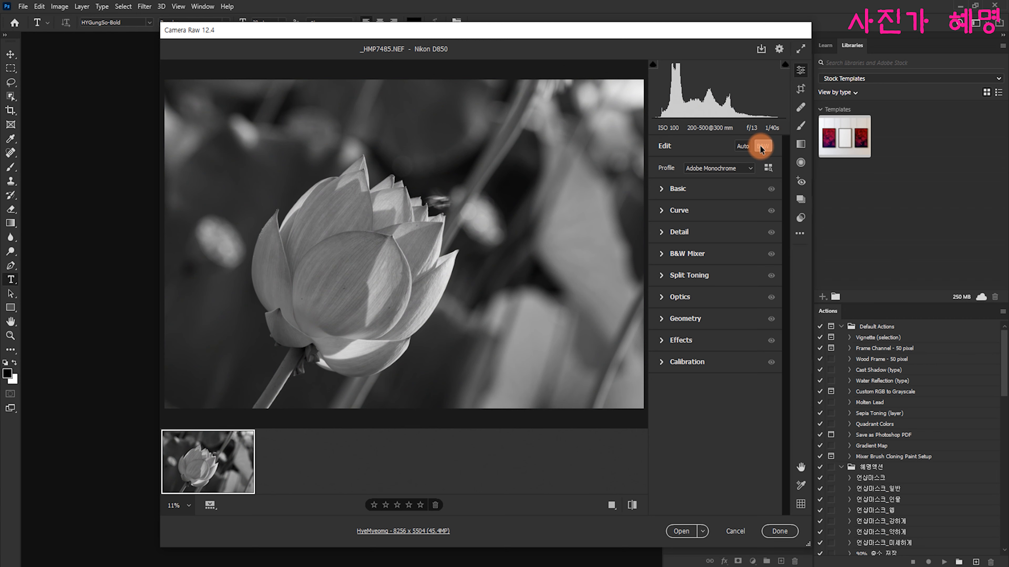
click(760, 145)
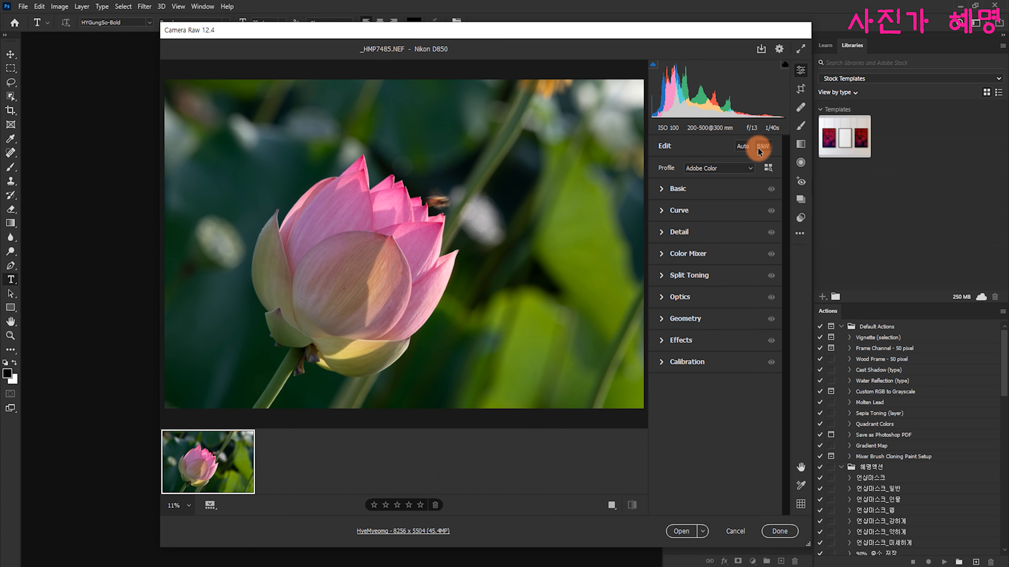
Look through the available profiles for the photo, then browse the Favorites and Adobe Raw profile groups.
click(696, 168)
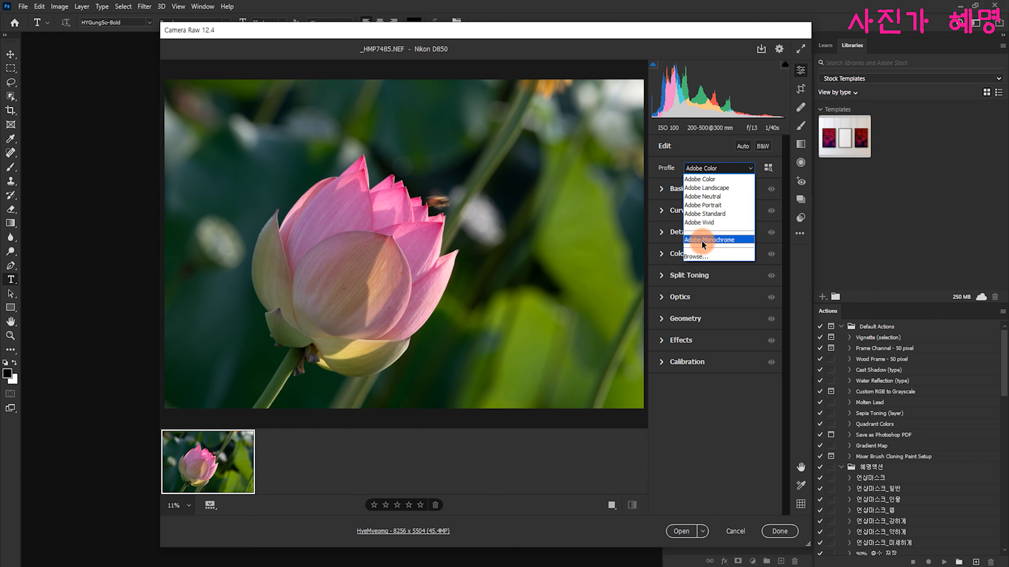
click(767, 168)
click(768, 167)
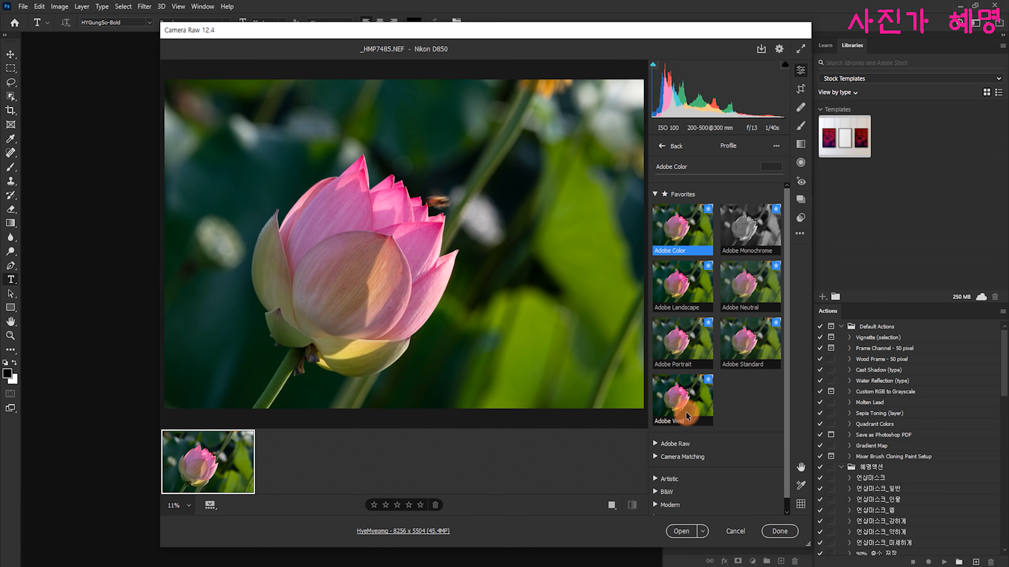
click(655, 194)
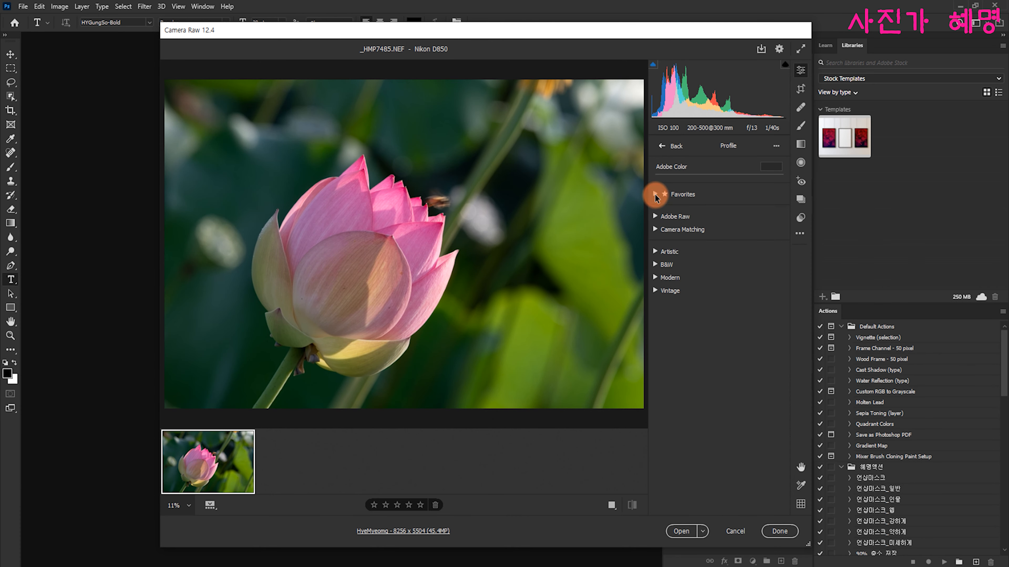
click(652, 217)
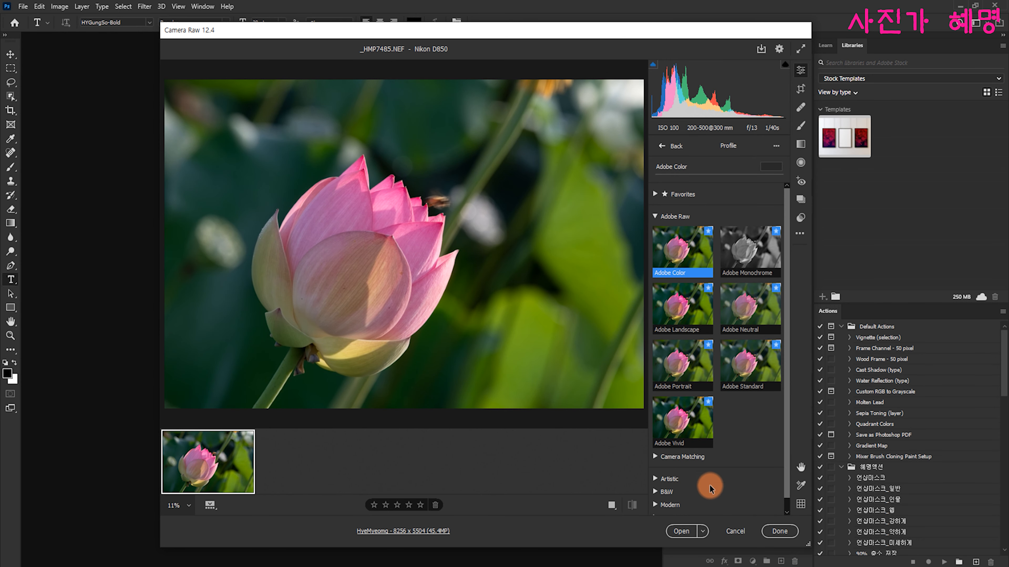
click(656, 215)
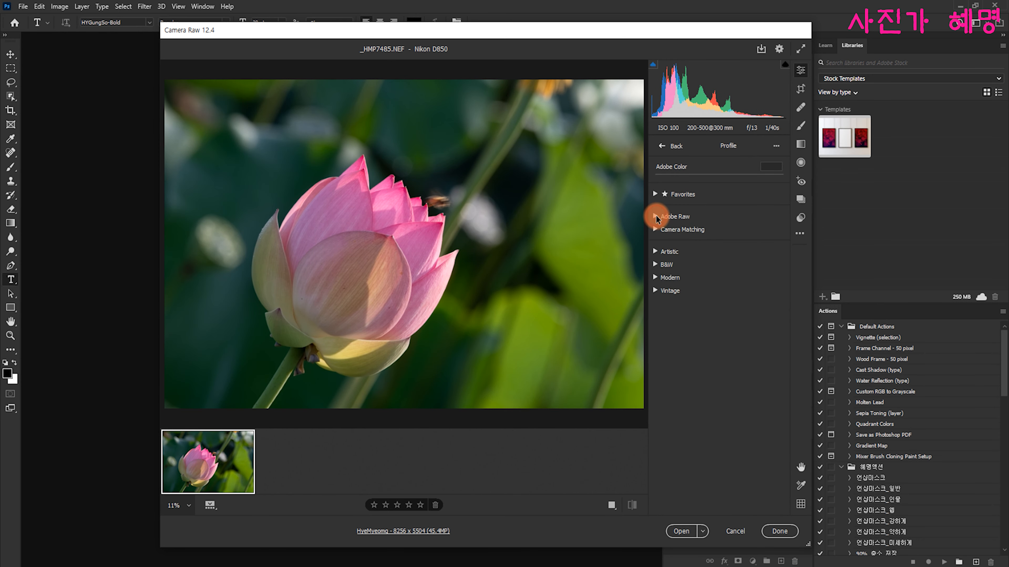
Expand the Camera Matching profile group and preview its colour and monochrome profiles on the photo.
click(656, 230)
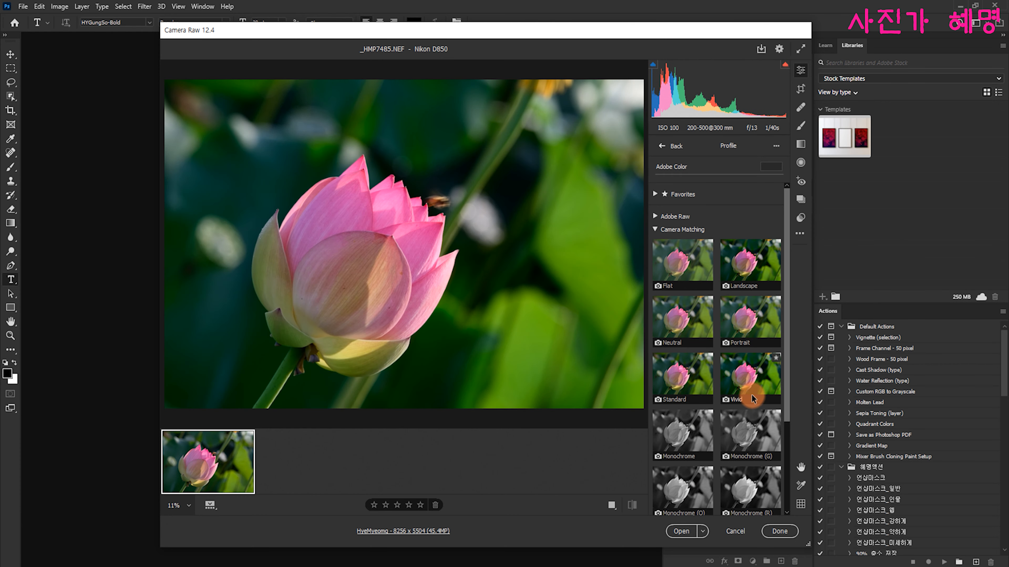
scroll(756, 388, down, 3)
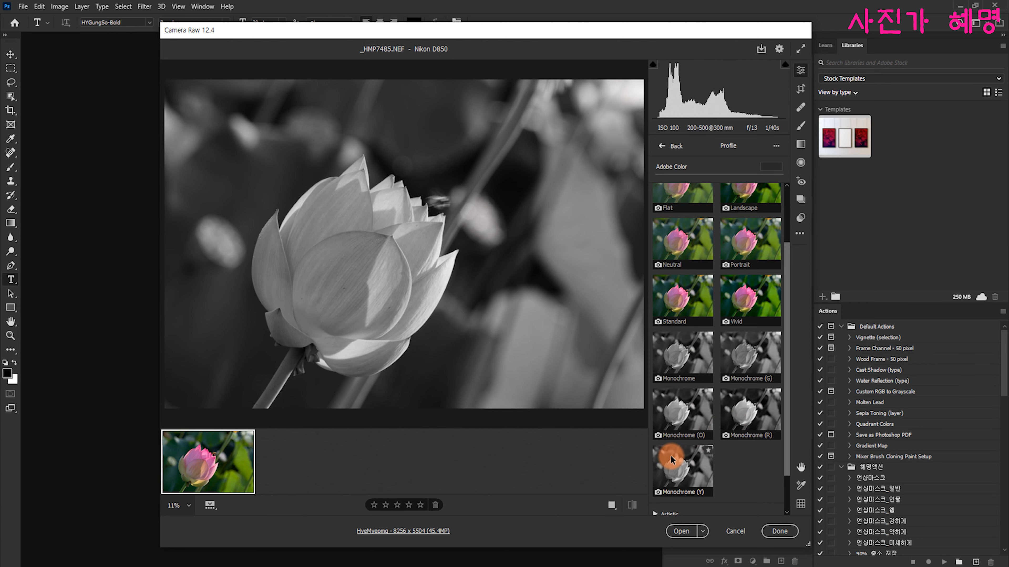
scroll(671, 456, down, 2)
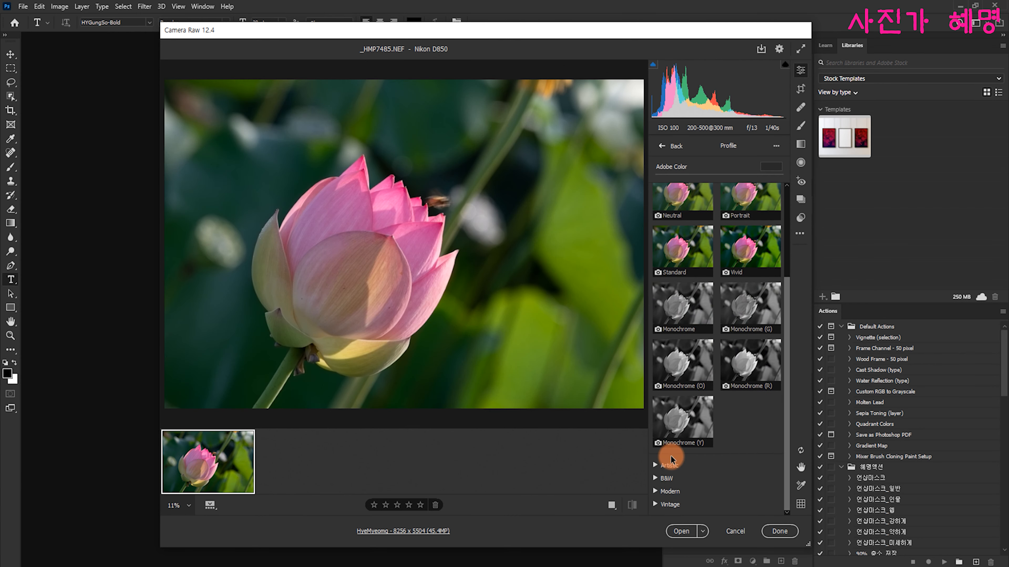
Expand the Artistic profile group and preview its profiles, such as Artistic 03 and Artistic 05, on the photo.
click(653, 466)
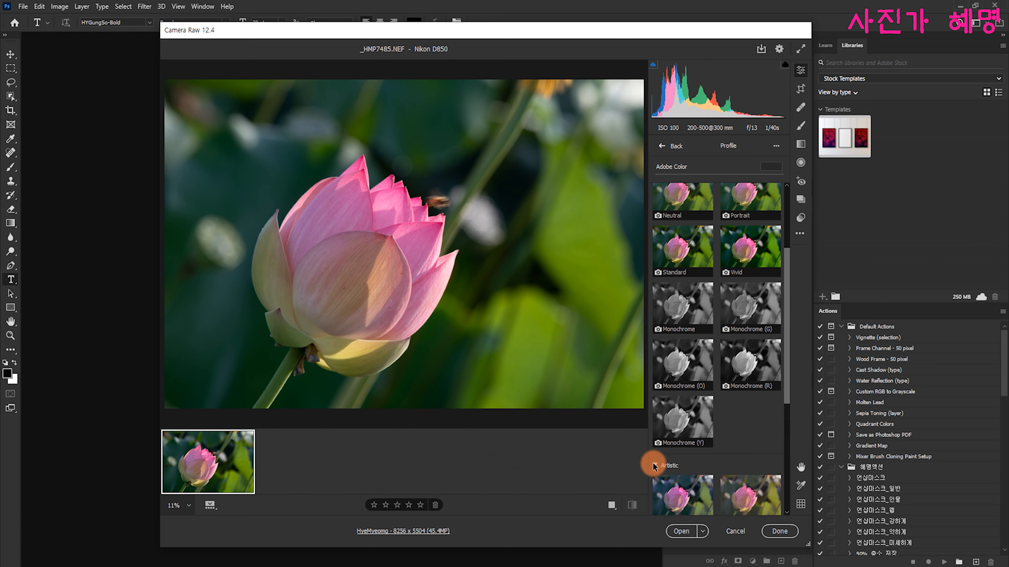
scroll(653, 466, down, 3)
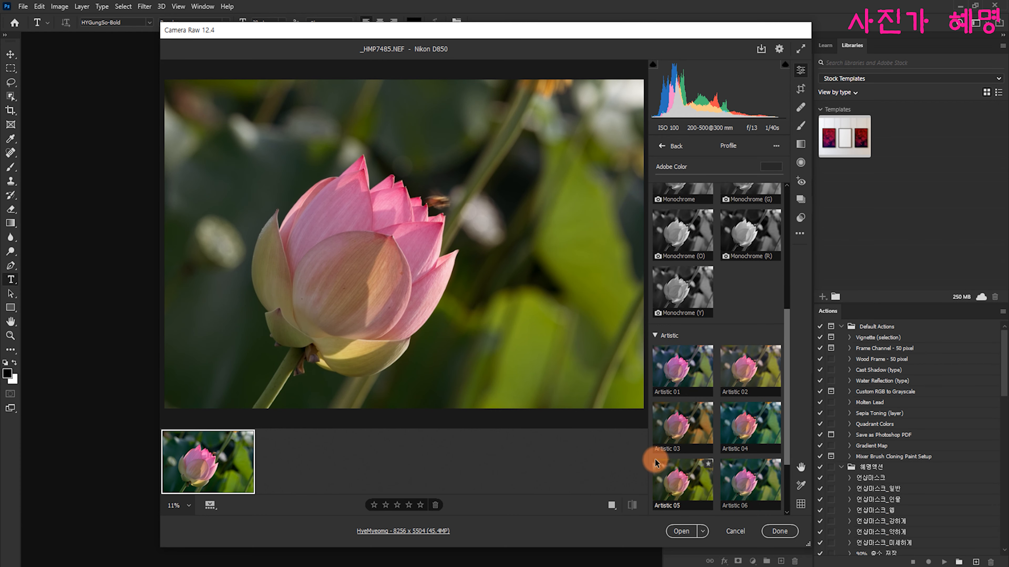
scroll(655, 459, down, 3)
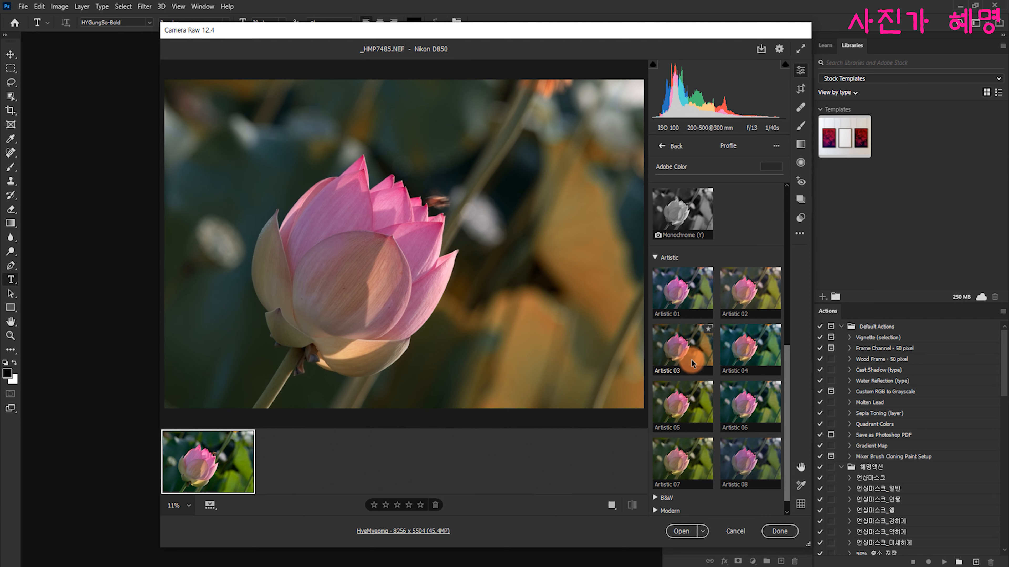
scroll(691, 359, down, 1)
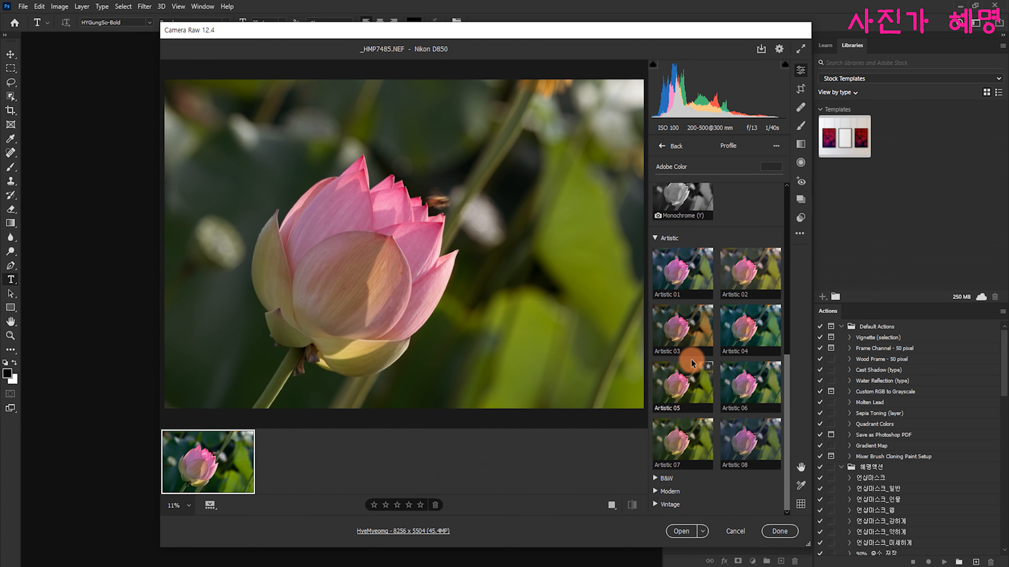
Expand the B&W profile group and preview its black-and-white profiles on the photo.
click(655, 478)
scroll(654, 479, down, 2)
scroll(654, 473, down, 5)
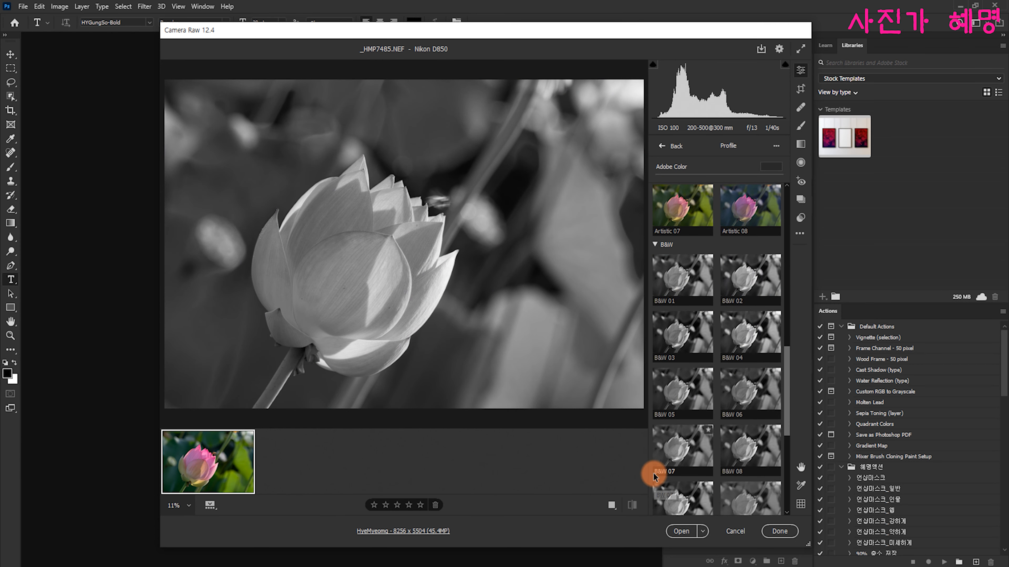
scroll(653, 473, down, 2)
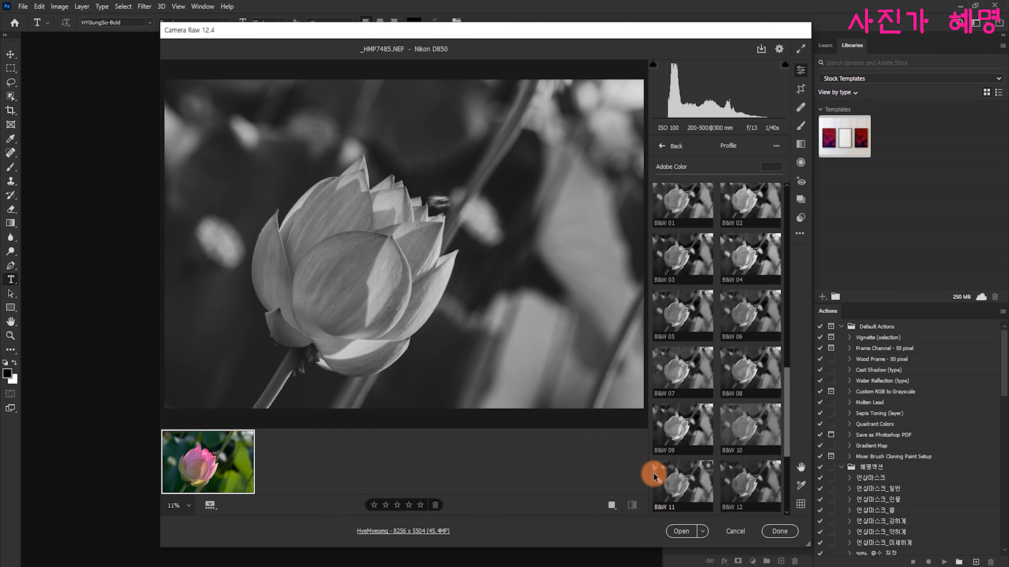
scroll(724, 341, down, 2)
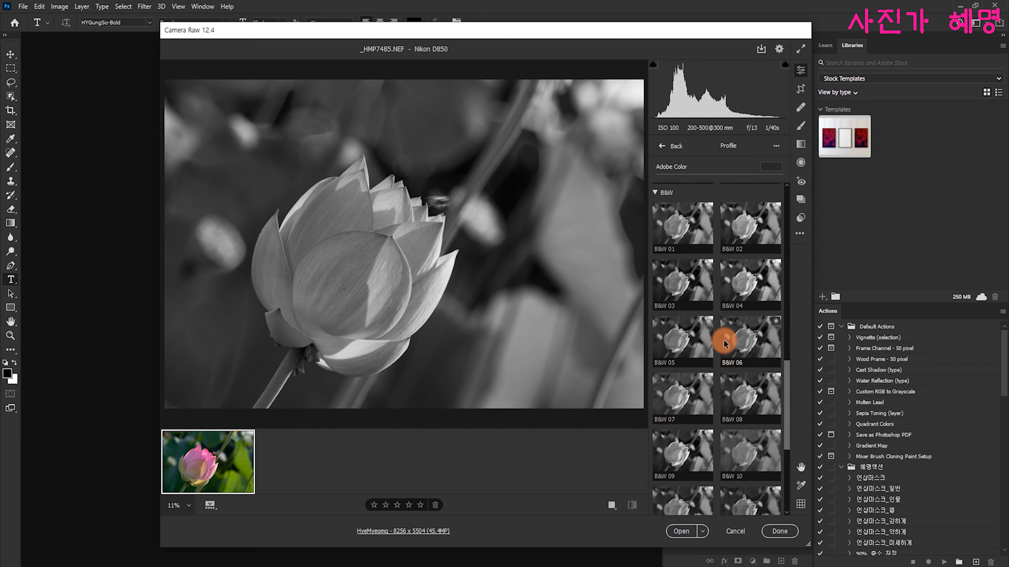
Preview the remaining B&W profiles down to the Red Filter, then expand the Modern group and preview its profiles, such as Modern 03.
scroll(721, 342, down, 3)
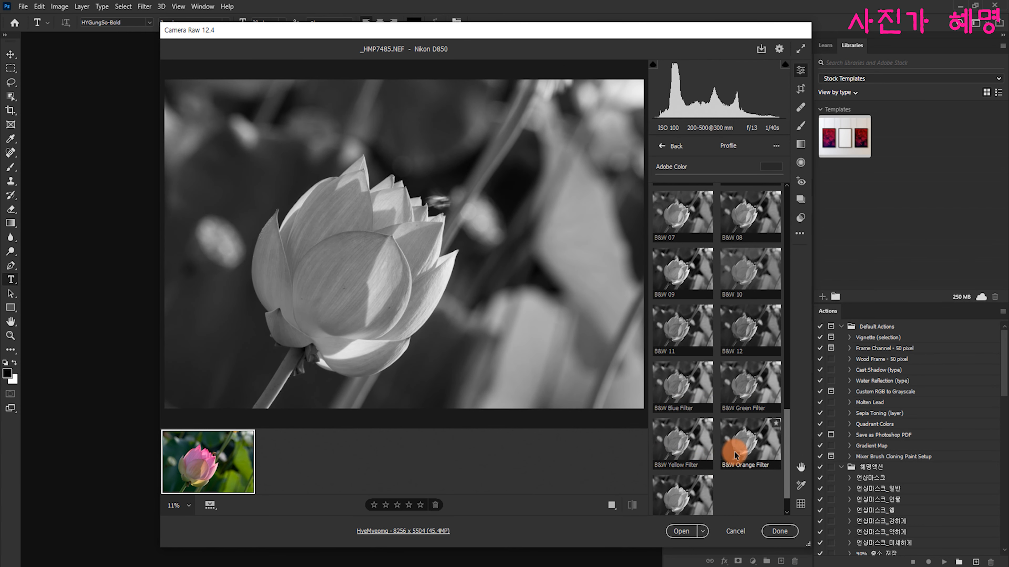
scroll(735, 452, down, 1)
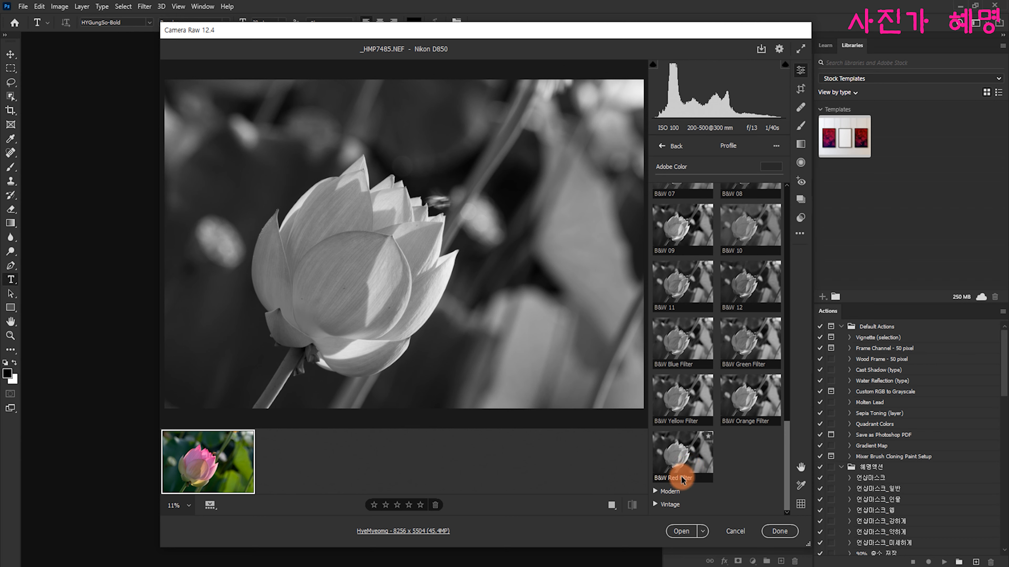
click(654, 492)
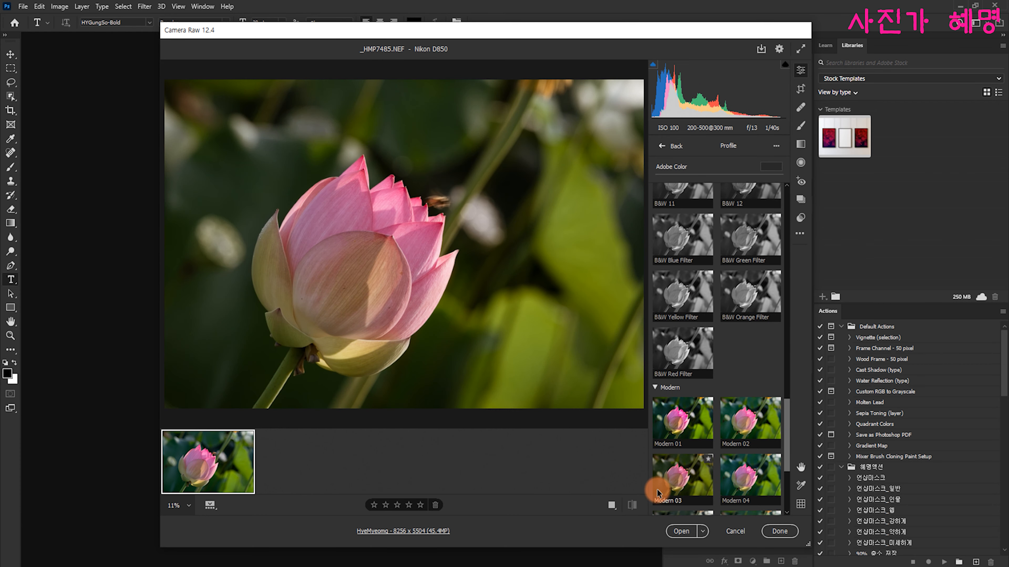
scroll(658, 490, down, 3)
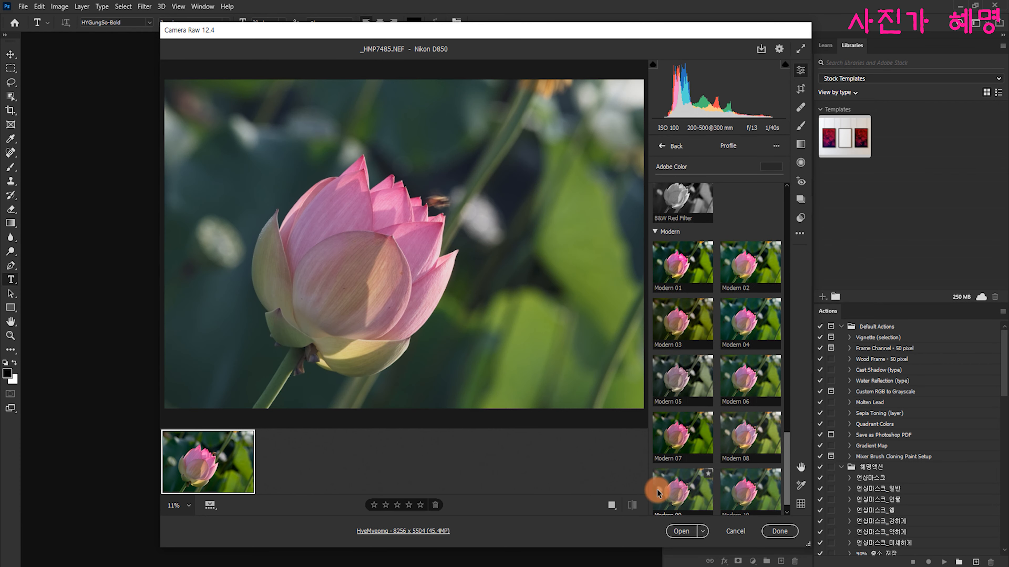
scroll(657, 489, down, 1)
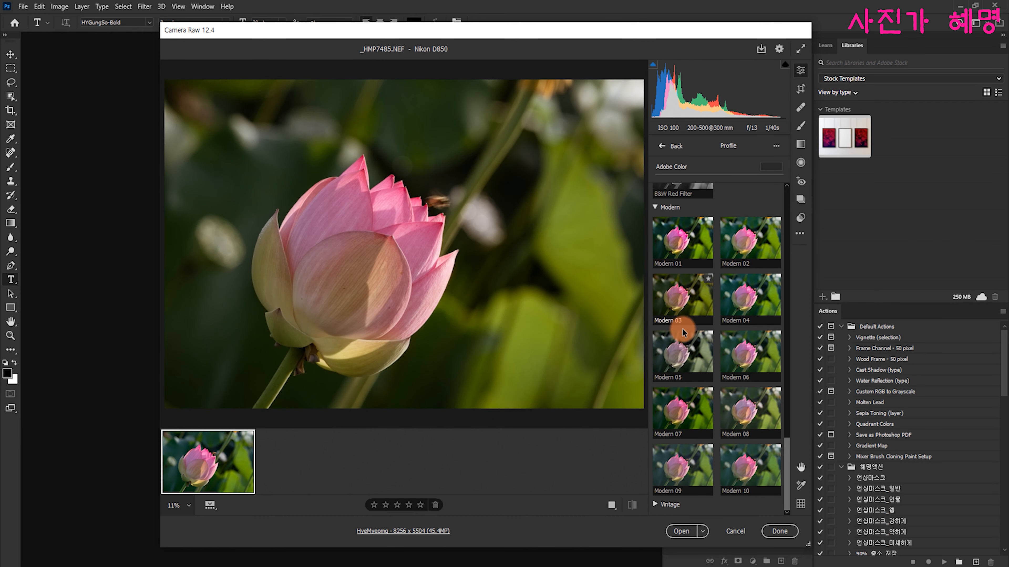
Expand the Vintage profile group and preview profiles such as Vintage 08, then leave the profile browser and expand the Basic settings.
click(655, 504)
scroll(655, 503, down, 4)
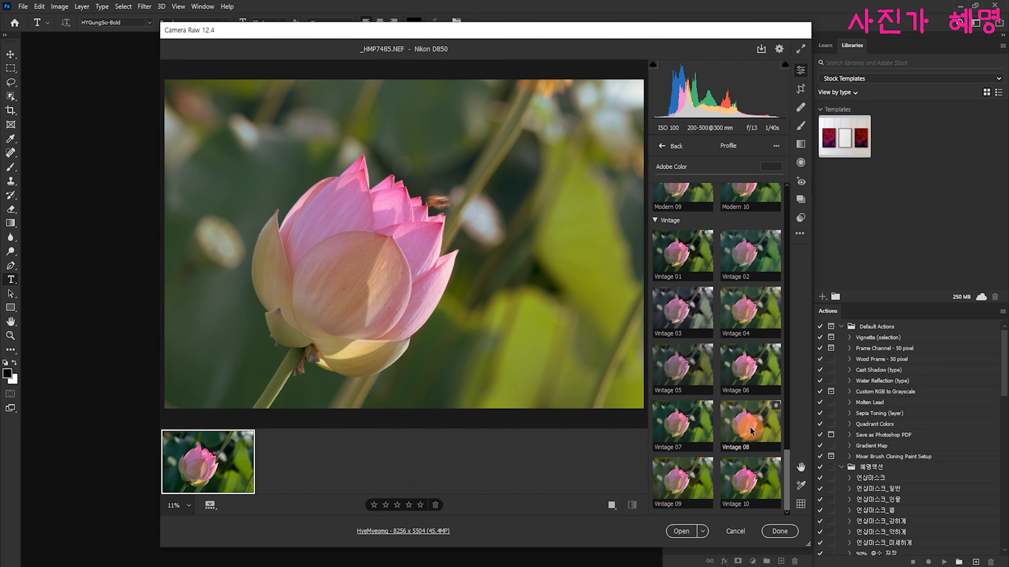
click(667, 146)
click(678, 189)
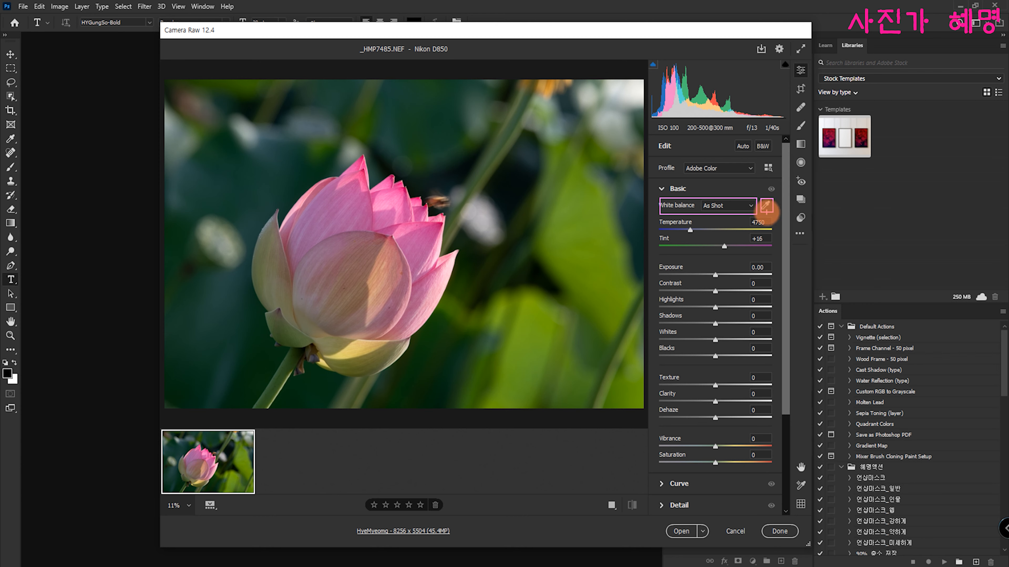
Try the Daylight white balance with Temperature at 6900 and Tint at +46, then restore the As Shot white balance.
click(729, 206)
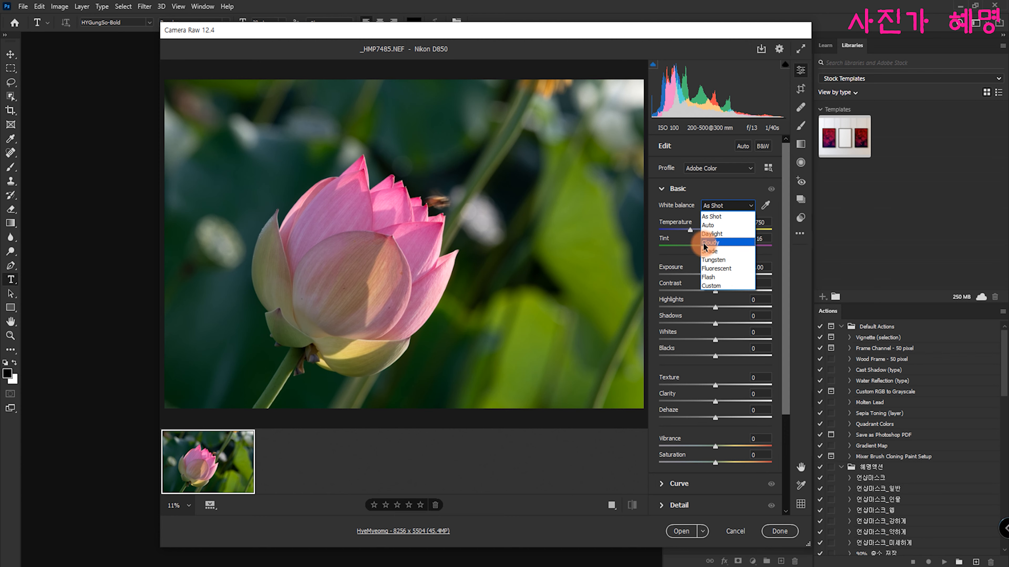
click(709, 235)
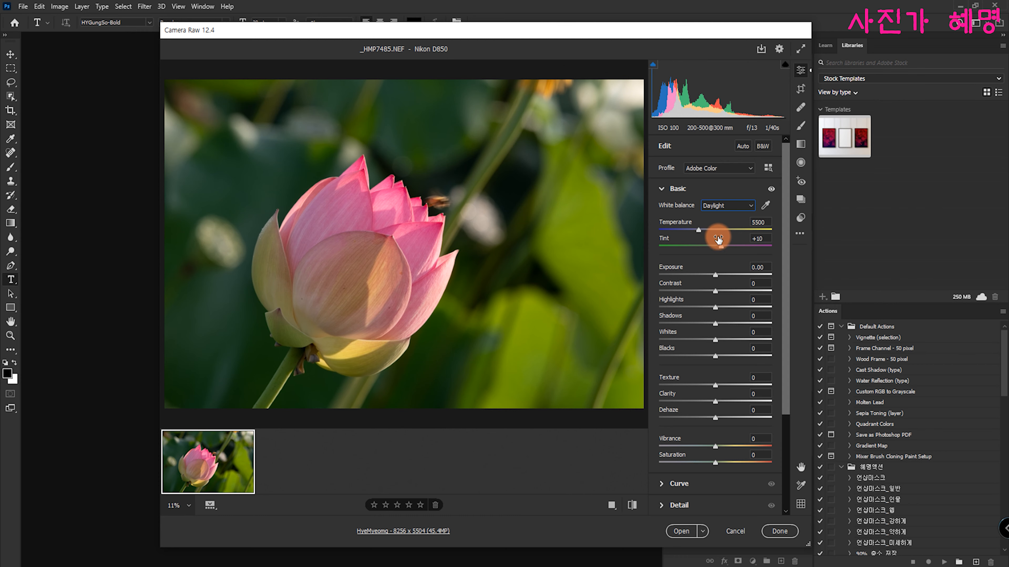
click(699, 230)
mouse_move(699, 230)
mouse_down()
mouse_move(661, 230)
mouse_move(761, 230)
mouse_move(715, 229)
mouse_move(714, 239)
mouse_up()
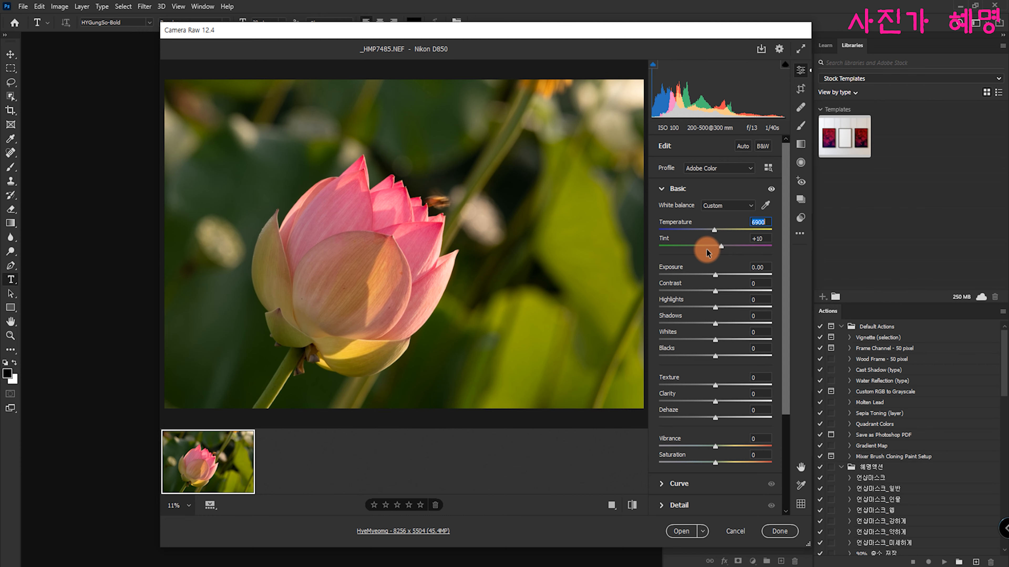
click(720, 247)
drag(720, 246, 741, 246)
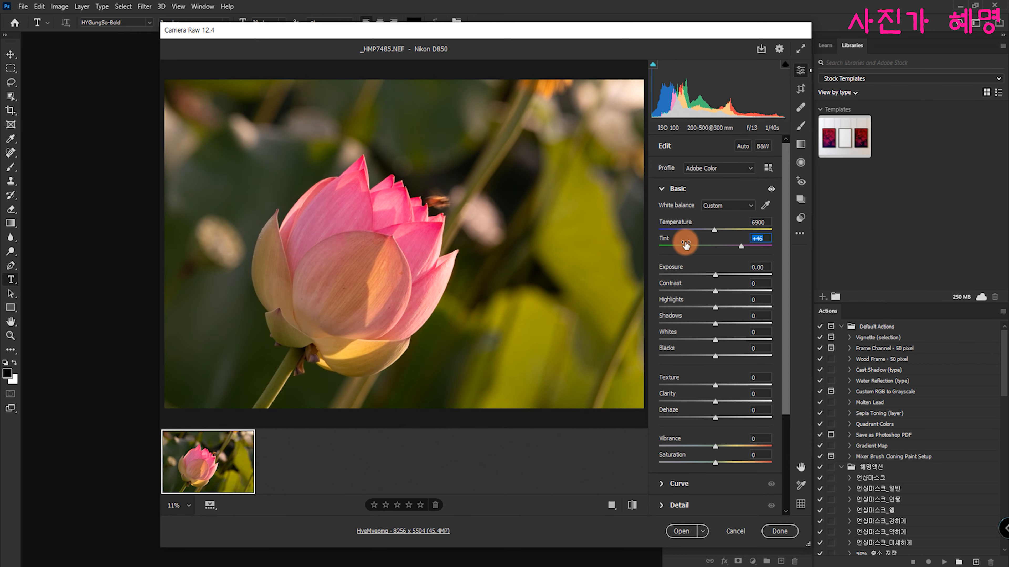
click(717, 206)
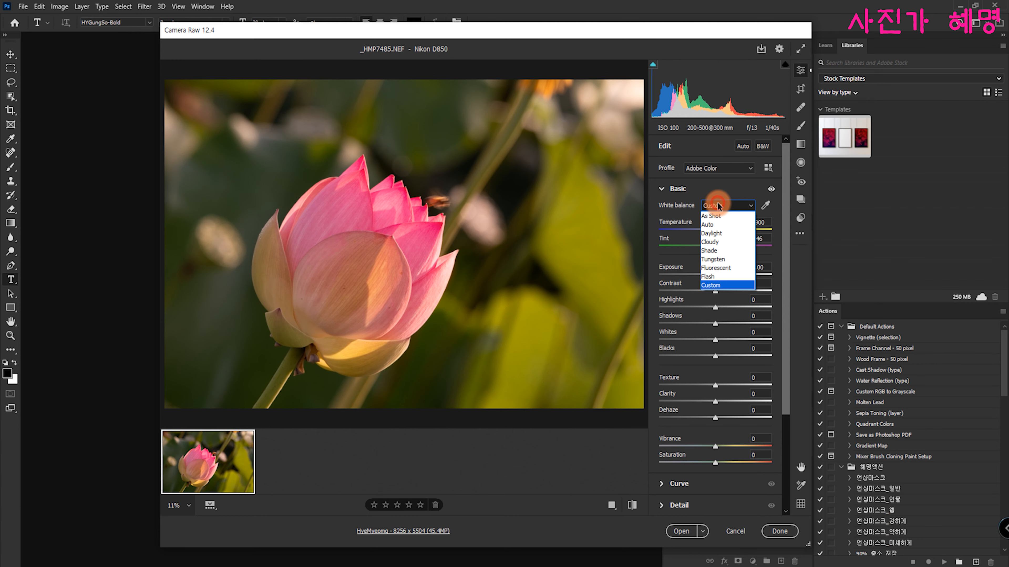
click(709, 218)
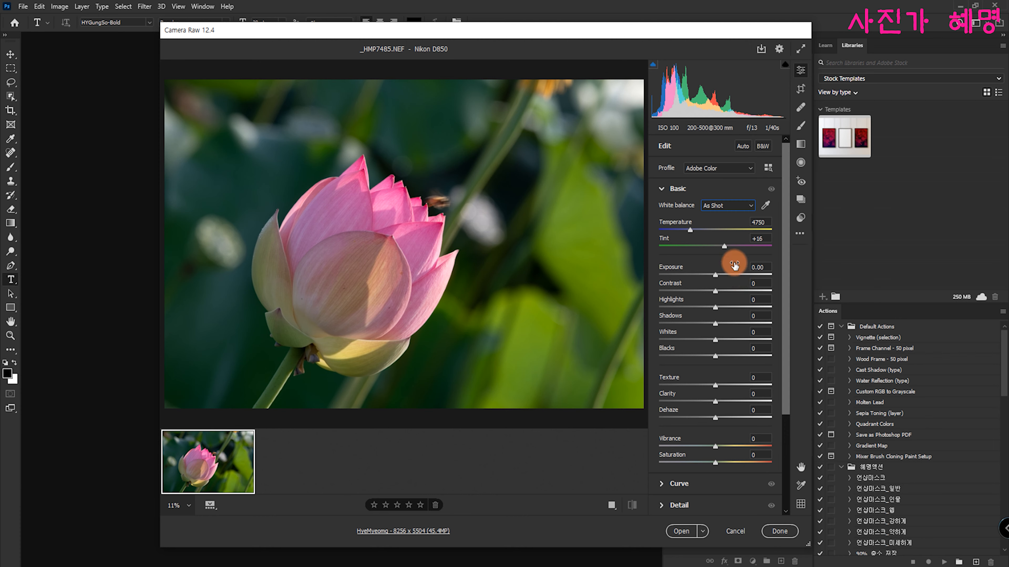
Try Exposure at -0.20 and reset it to 0, then test Contrast at -75 before raising it to +49.
mouse_move(715, 274)
mouse_down()
mouse_move(674, 271)
mouse_move(752, 273)
mouse_move(714, 274)
mouse_up()
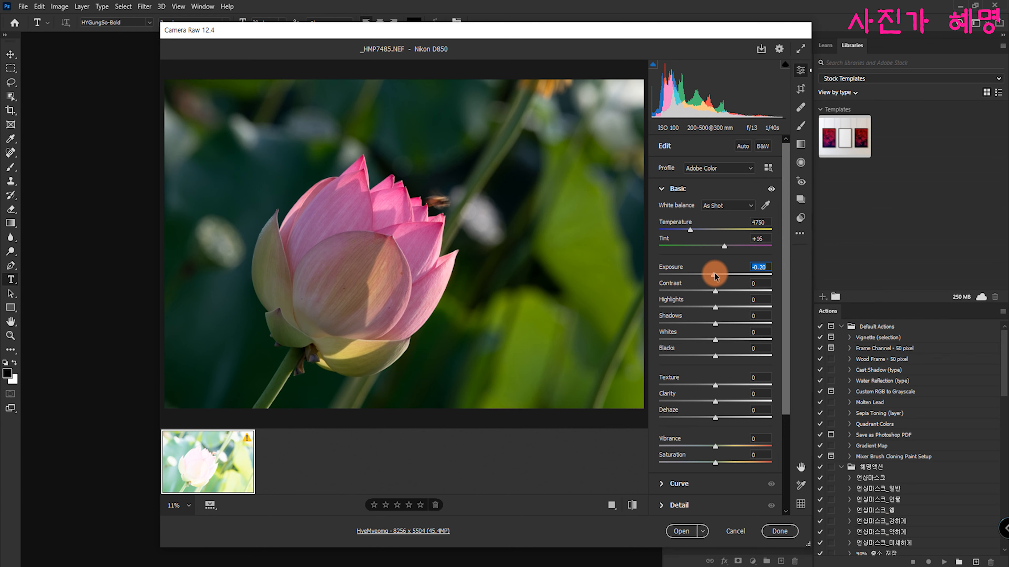
double_click(714, 274)
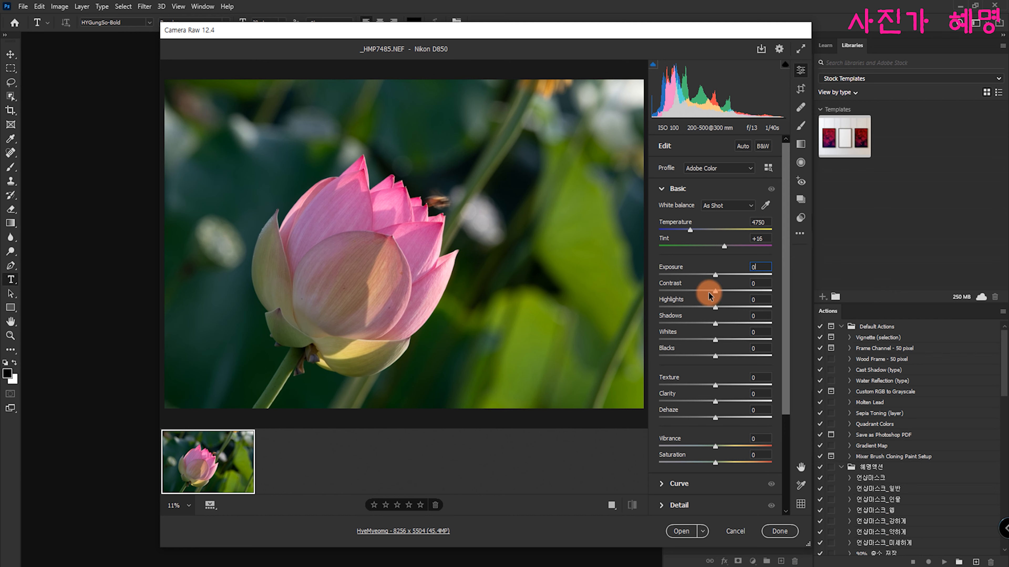
drag(713, 293, 674, 290)
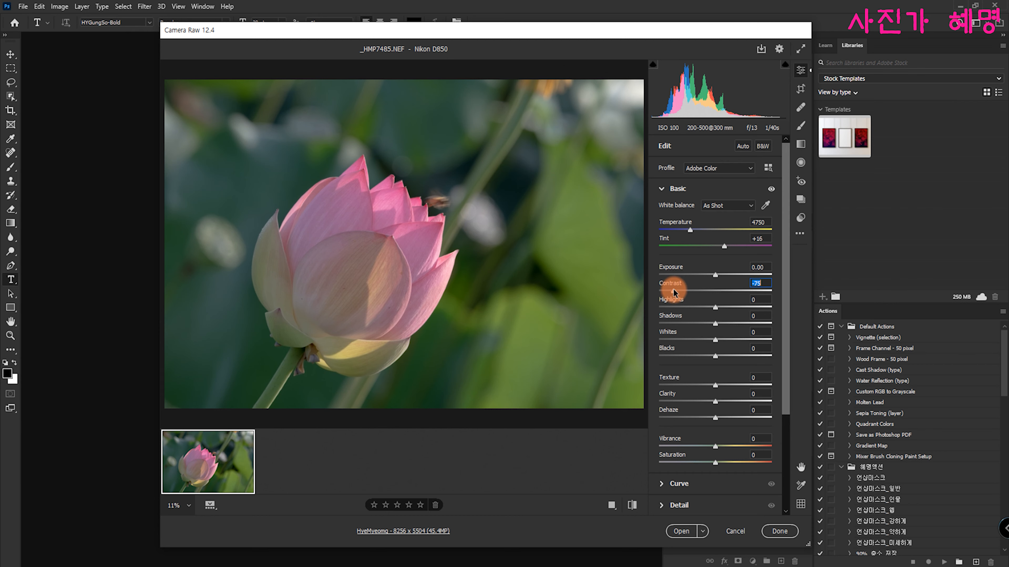
drag(674, 289, 736, 293)
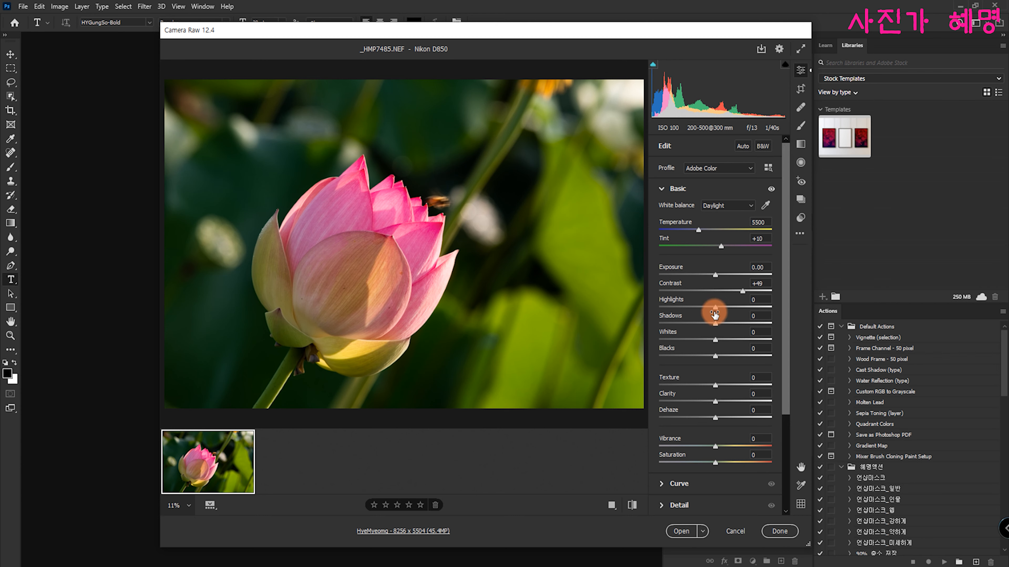
Try Highlights at -64 and at +63 to compare the effect on the lotus, then reset Highlights to 0.
drag(716, 310, 680, 308)
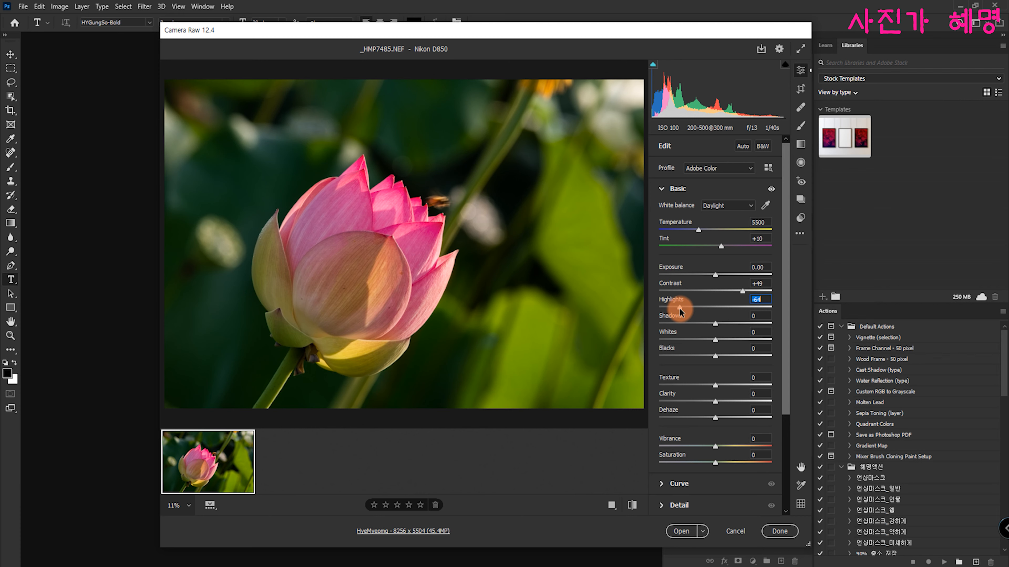
drag(680, 309, 748, 316)
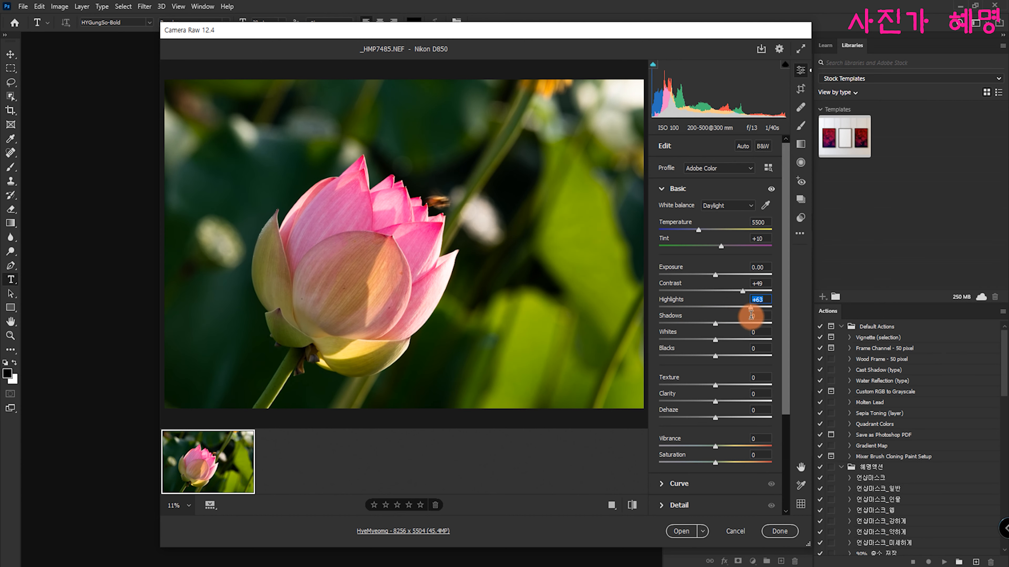
click(751, 314)
drag(750, 308, 713, 308)
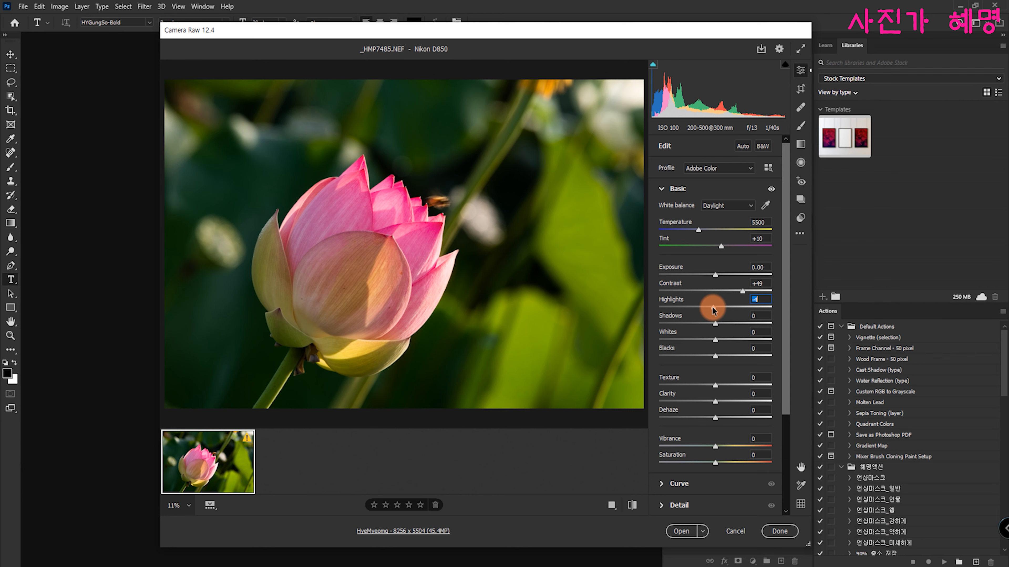
double_click(716, 309)
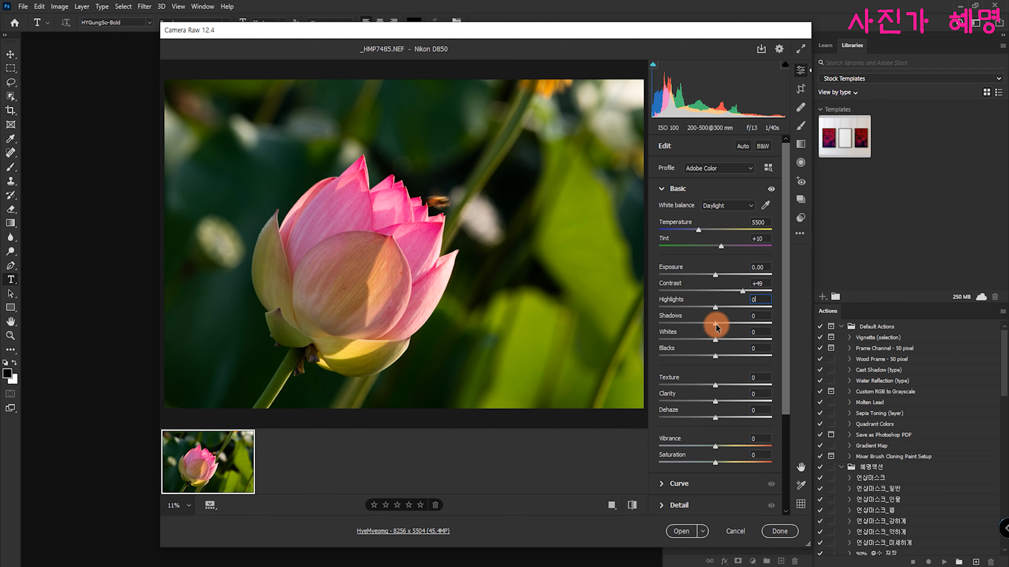
Compare darkened Shadows with brightened ones and keep +100, then set Whites to -2 and Blacks to +100.
drag(716, 325, 667, 325)
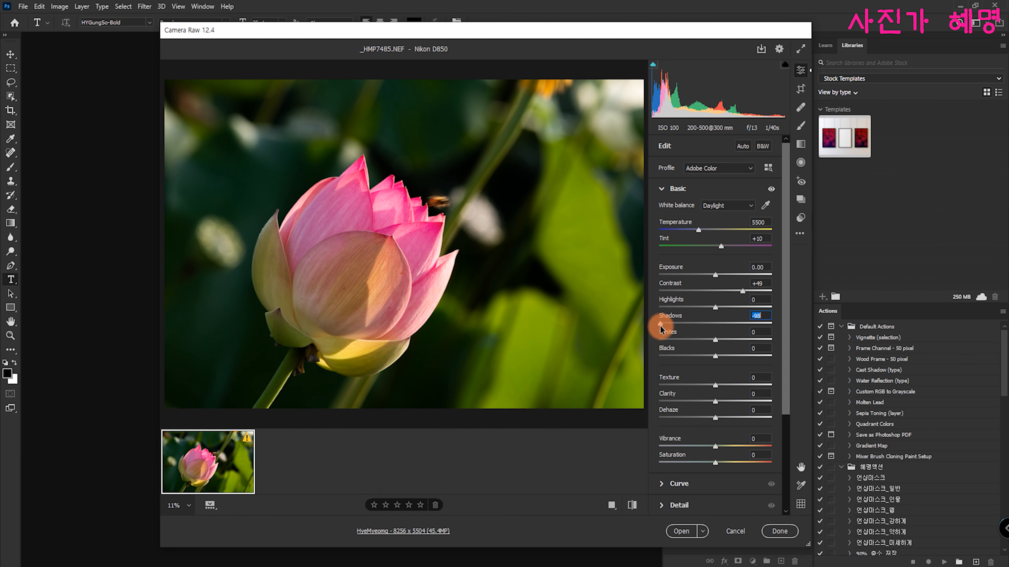
drag(659, 325, 771, 335)
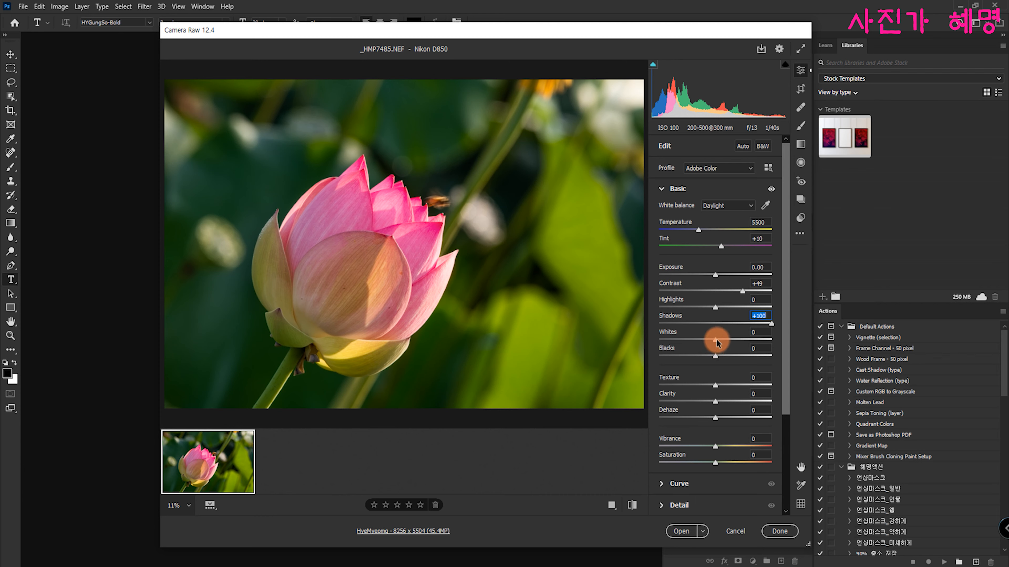
mouse_move(715, 339)
mouse_down()
mouse_move(654, 340)
mouse_move(772, 345)
mouse_move(714, 345)
mouse_up()
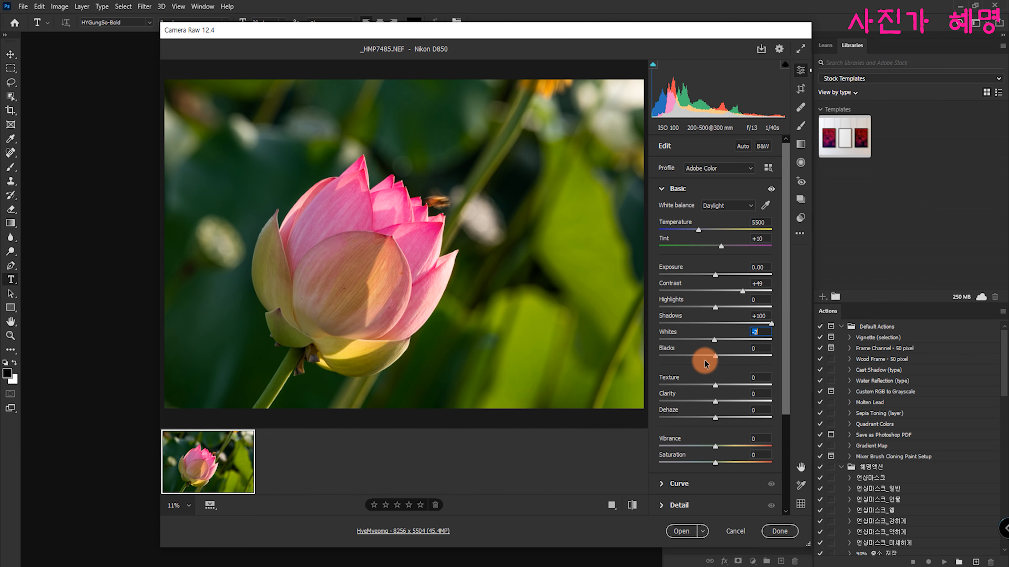
drag(716, 355, 785, 365)
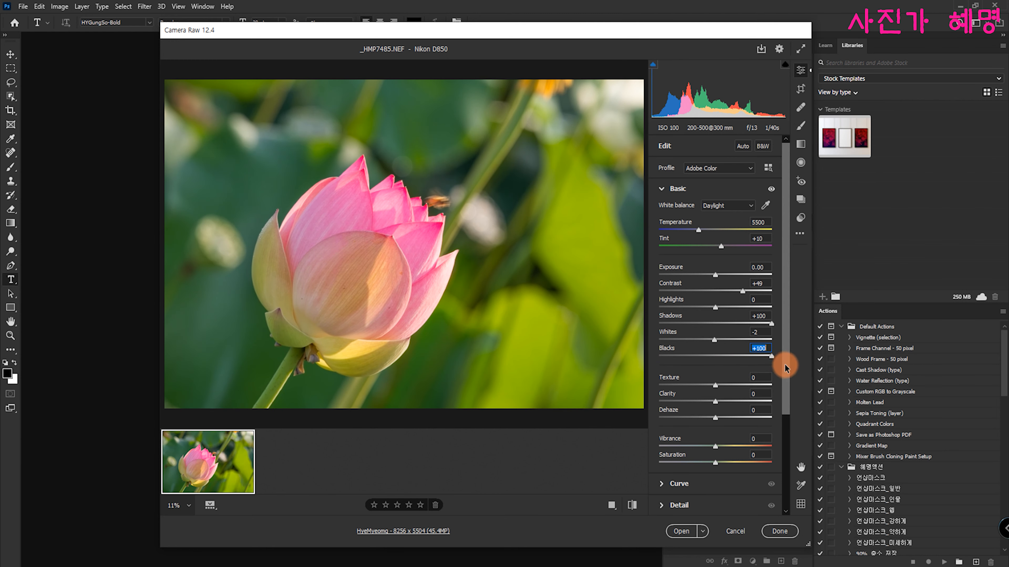
Try Texture at +100 on the photo, then reset it to 0.
click(686, 378)
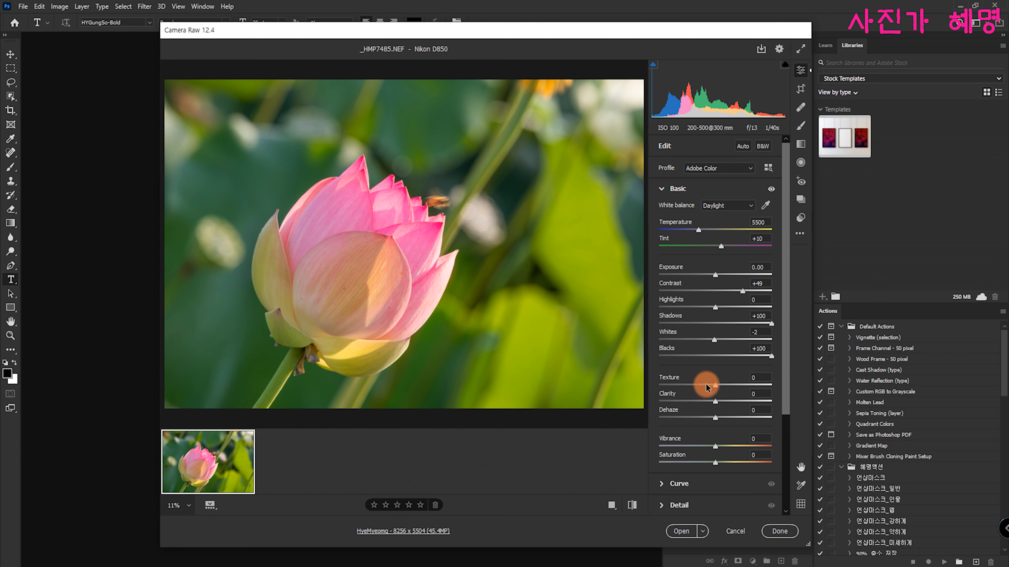
drag(714, 384, 771, 392)
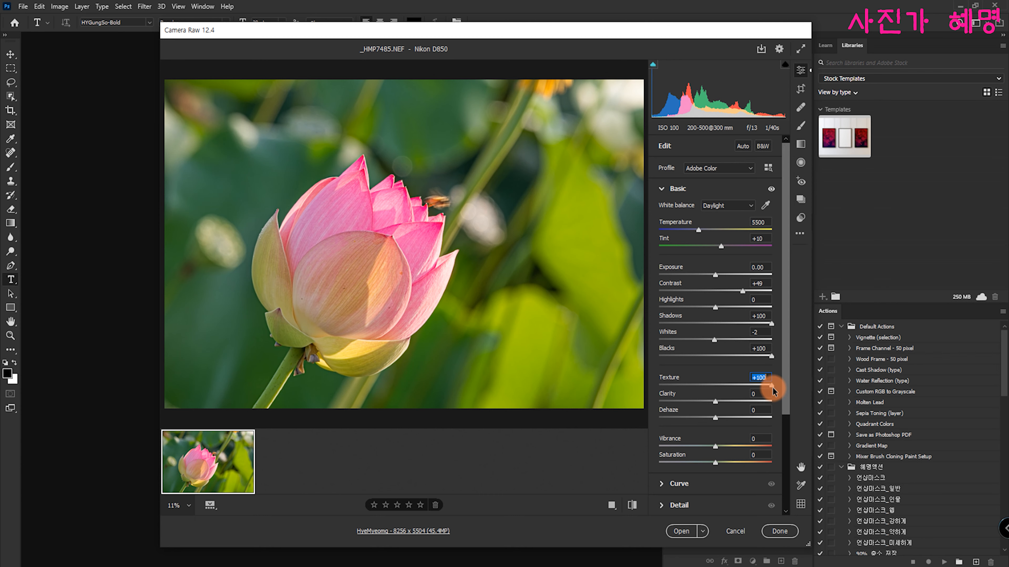
drag(772, 386, 715, 390)
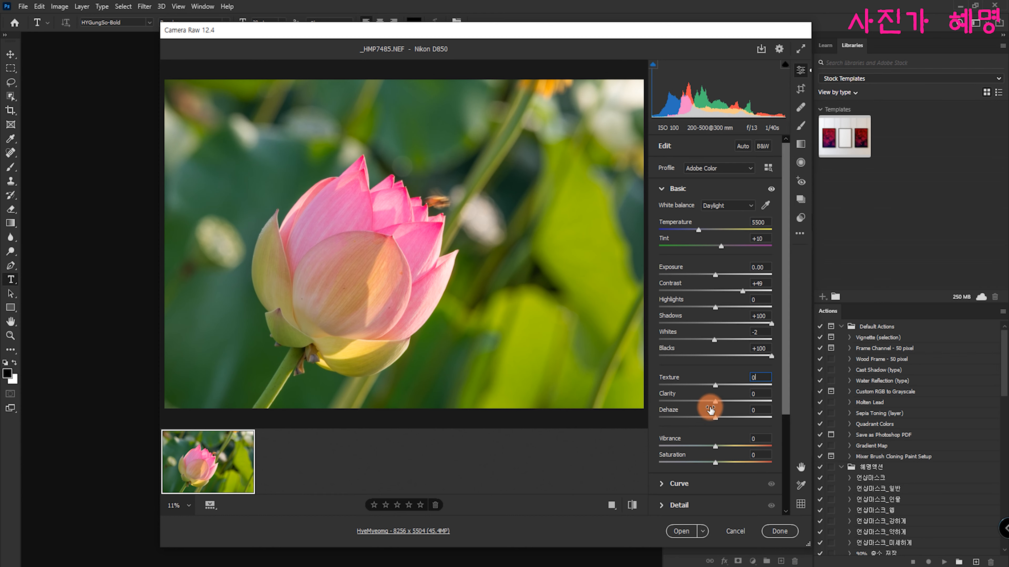
Test Clarity at -57 and raise it to +45, then try Dehaze at +3 and reset it to 0.
drag(714, 403, 682, 405)
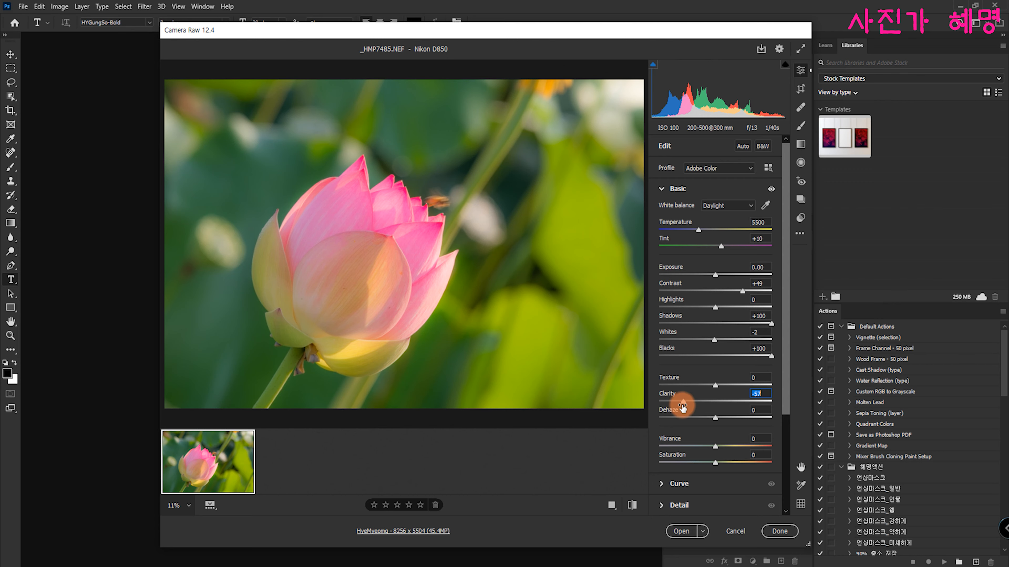
drag(682, 403, 740, 402)
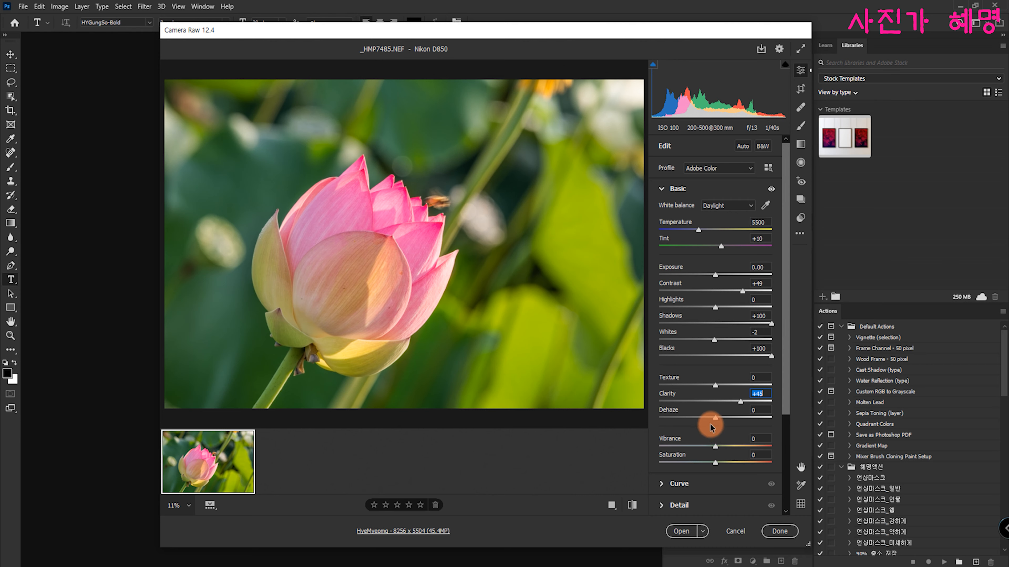
mouse_move(714, 418)
mouse_down()
mouse_move(690, 420)
mouse_move(733, 421)
mouse_move(716, 421)
mouse_up()
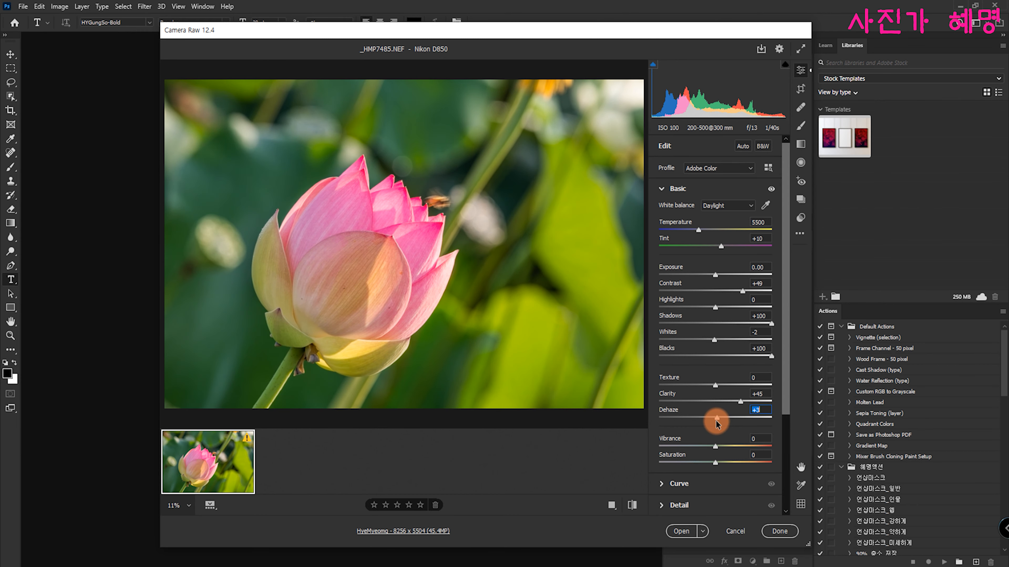
text(0)
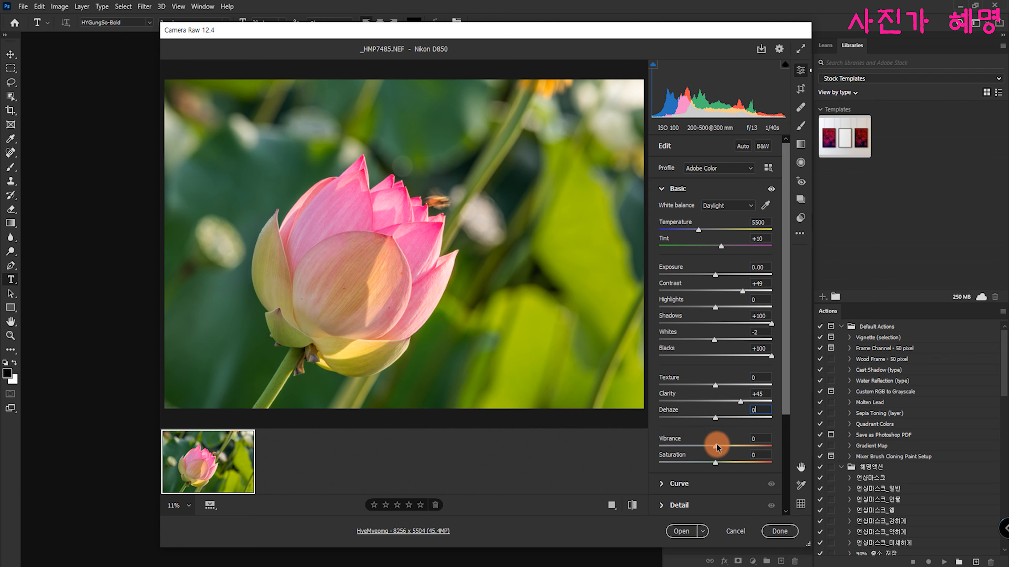
Set the photo's Vibrance to +100 and lower its Saturation to -100.
drag(717, 448, 774, 448)
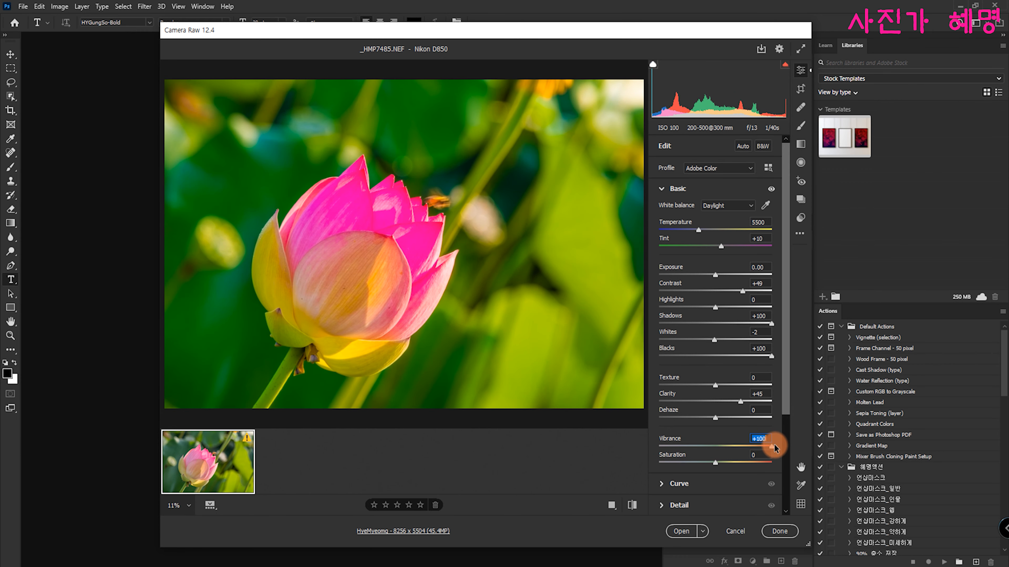
click(468, 441)
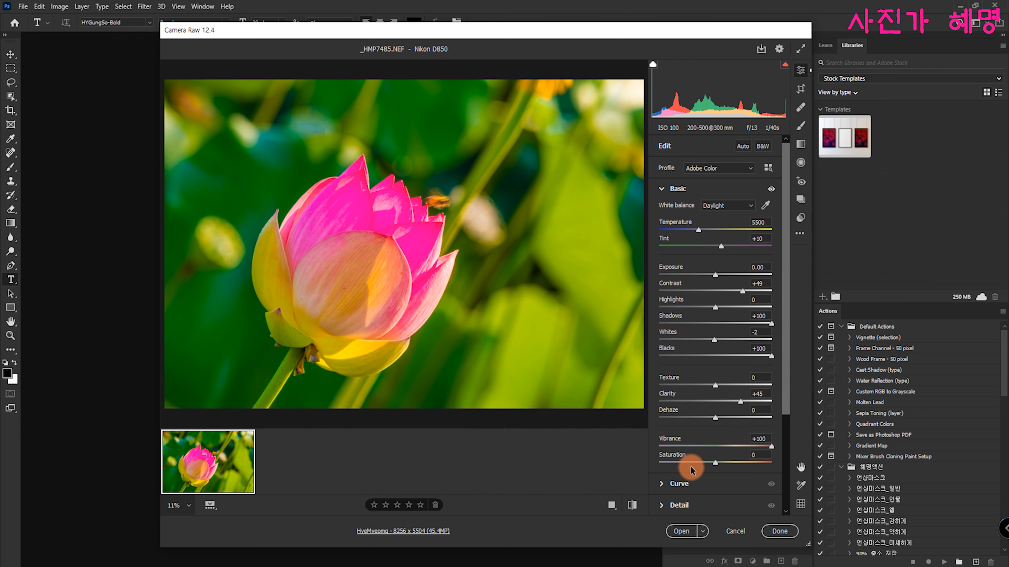
drag(719, 461, 655, 473)
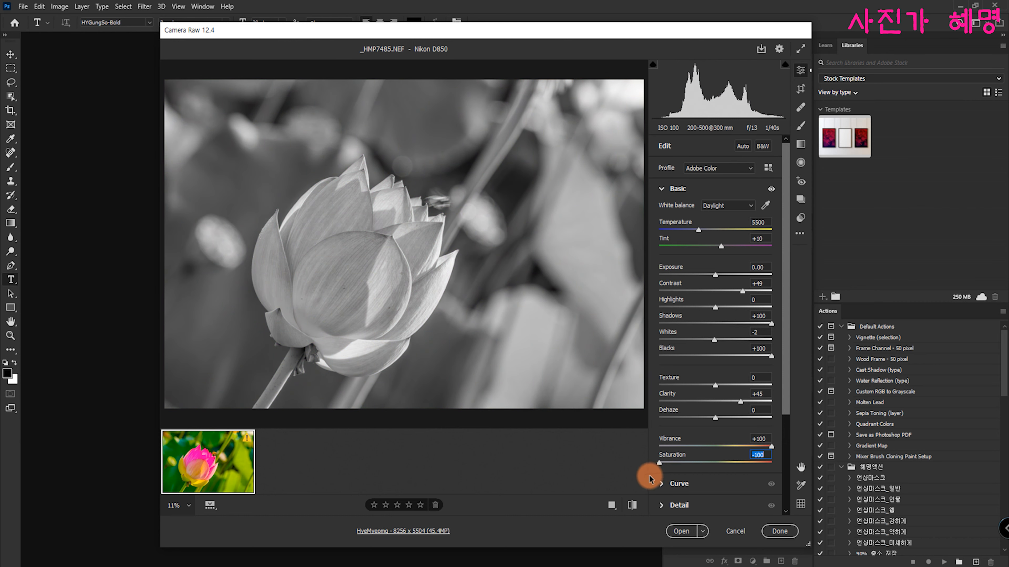
Raise the photo's Saturation to +100, then reset all Basic adjustments and collapse that group.
drag(650, 479, 800, 468)
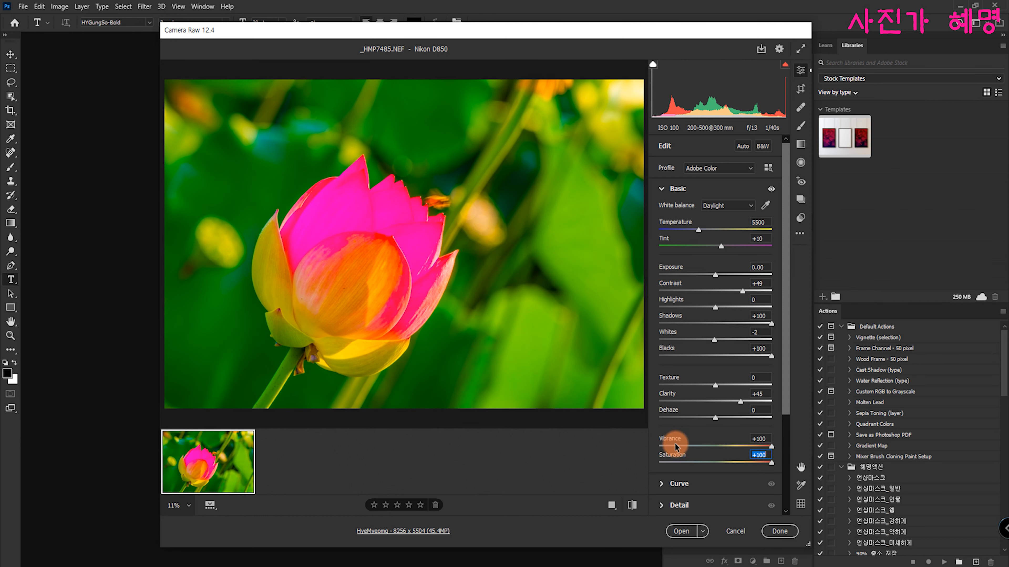
key(alt)
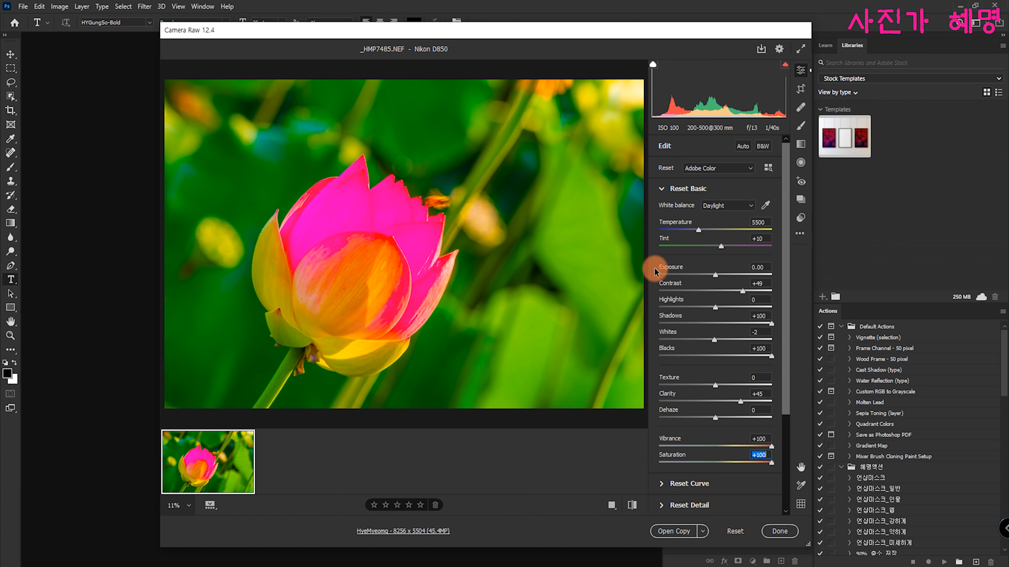
alt+click(692, 190)
click(692, 189)
Try the parametric curve with Highlights -3, Lights -7 and Darks +21, and adjust its Shadows.
click(678, 210)
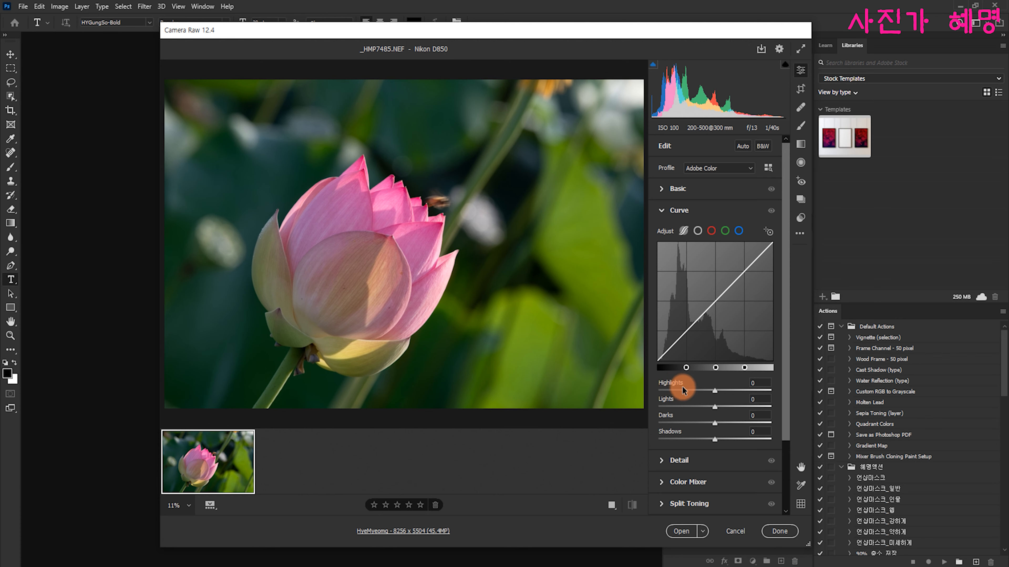
mouse_move(714, 390)
mouse_down()
mouse_move(669, 399)
mouse_move(742, 391)
mouse_move(714, 397)
mouse_up()
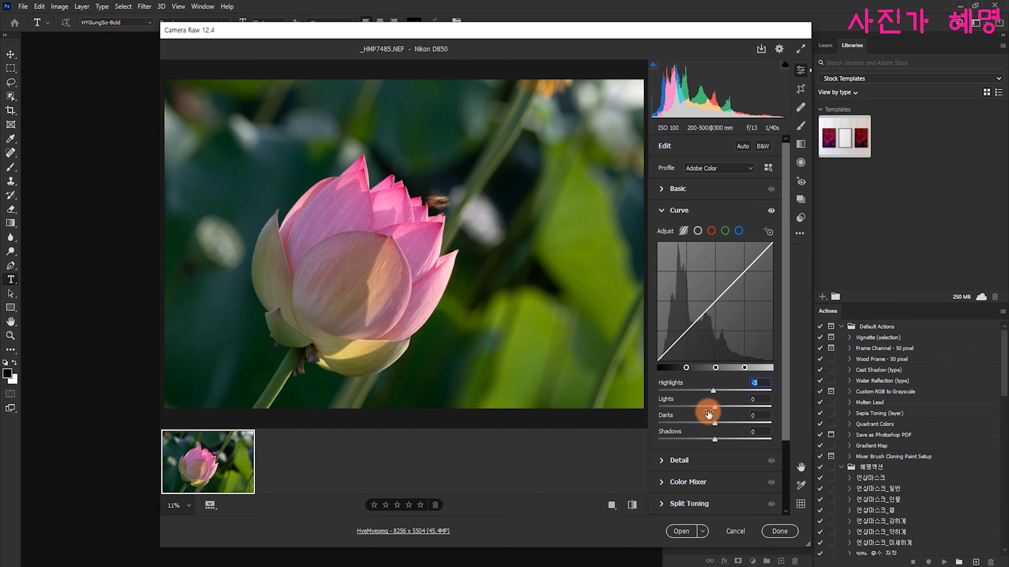
mouse_move(712, 409)
mouse_down()
mouse_move(687, 411)
mouse_move(731, 407)
mouse_move(711, 410)
mouse_up()
click(695, 429)
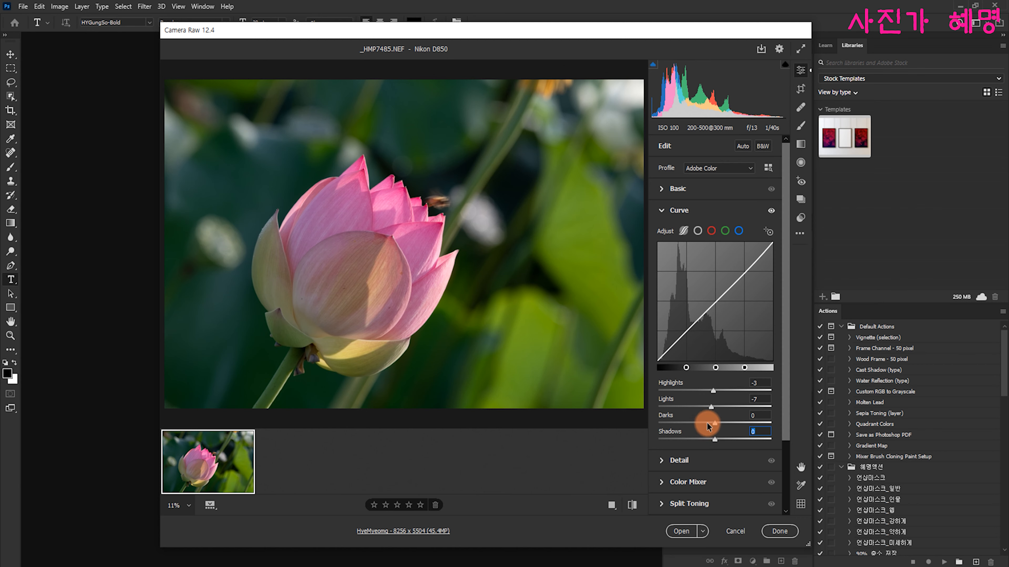
mouse_move(715, 423)
mouse_down()
mouse_move(695, 424)
mouse_move(727, 419)
mouse_move(718, 439)
mouse_up()
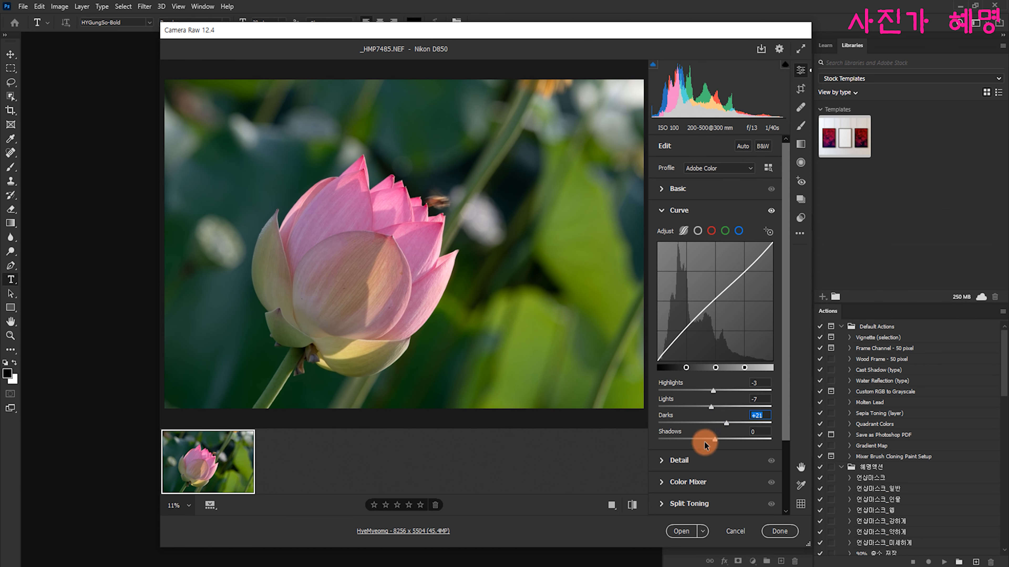
mouse_move(715, 439)
mouse_down()
mouse_move(688, 441)
mouse_move(726, 436)
mouse_up()
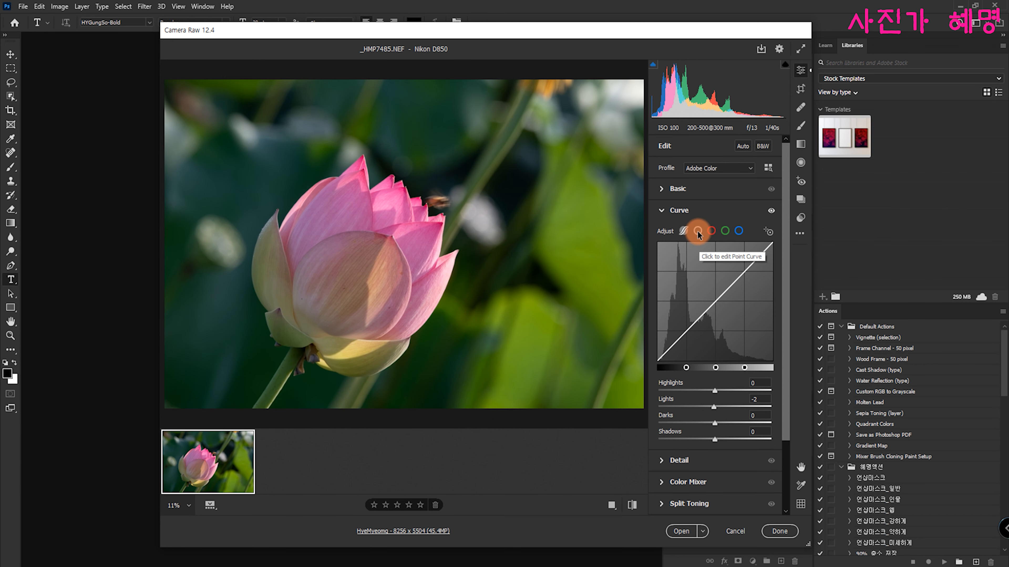
Darken the photo on the point curve by lowering its white endpoint to input 252, output 111.
click(697, 231)
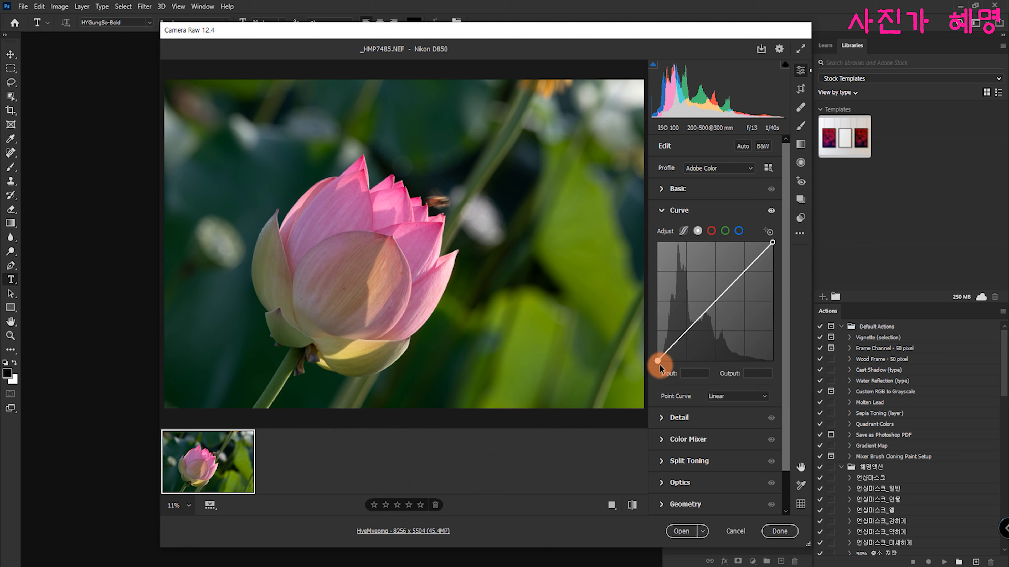
mouse_move(659, 359)
mouse_down()
mouse_move(660, 295)
mouse_move(658, 356)
mouse_move(710, 361)
mouse_move(656, 361)
mouse_up()
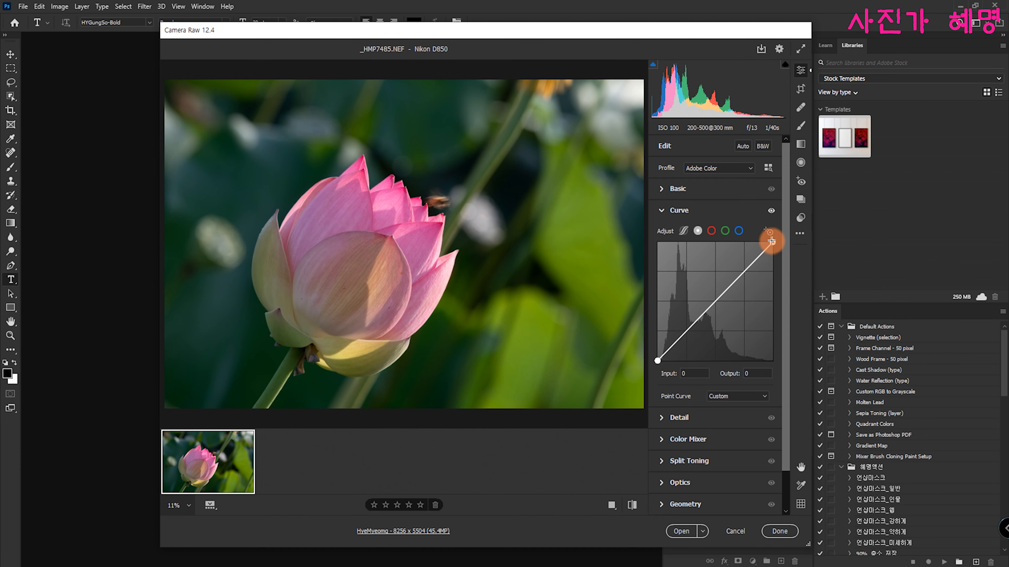
drag(772, 241, 771, 310)
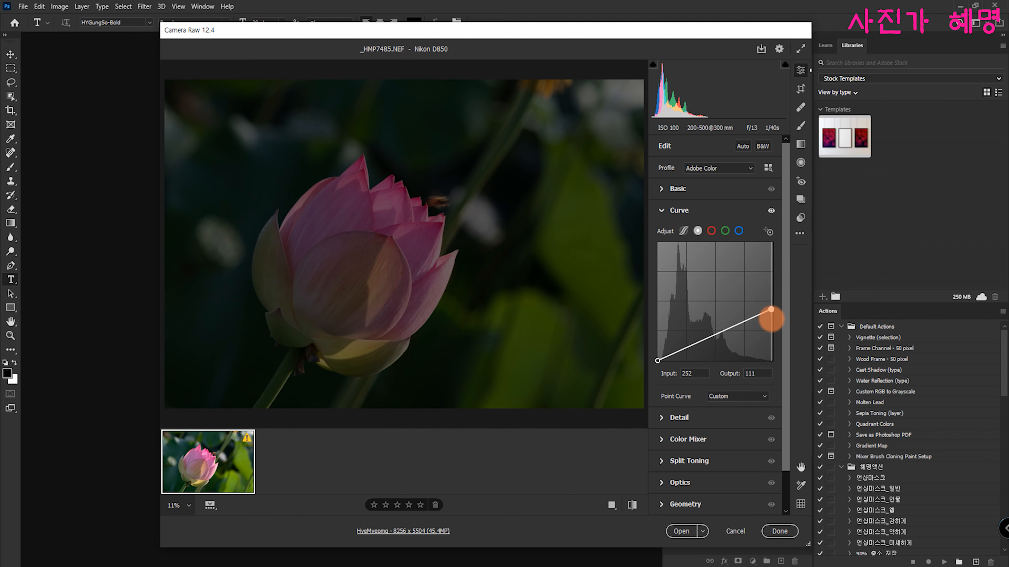
Try the black and white endpoints of the red channel curve and of the green channel curve.
click(711, 231)
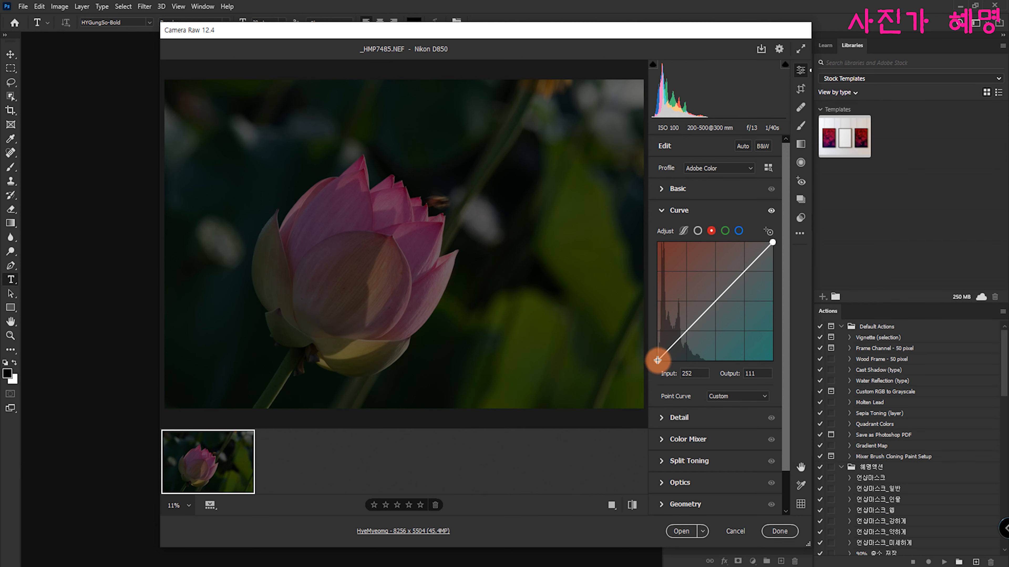
mouse_move(657, 361)
mouse_down()
mouse_move(659, 280)
mouse_move(651, 368)
mouse_move(713, 366)
mouse_move(652, 369)
mouse_up()
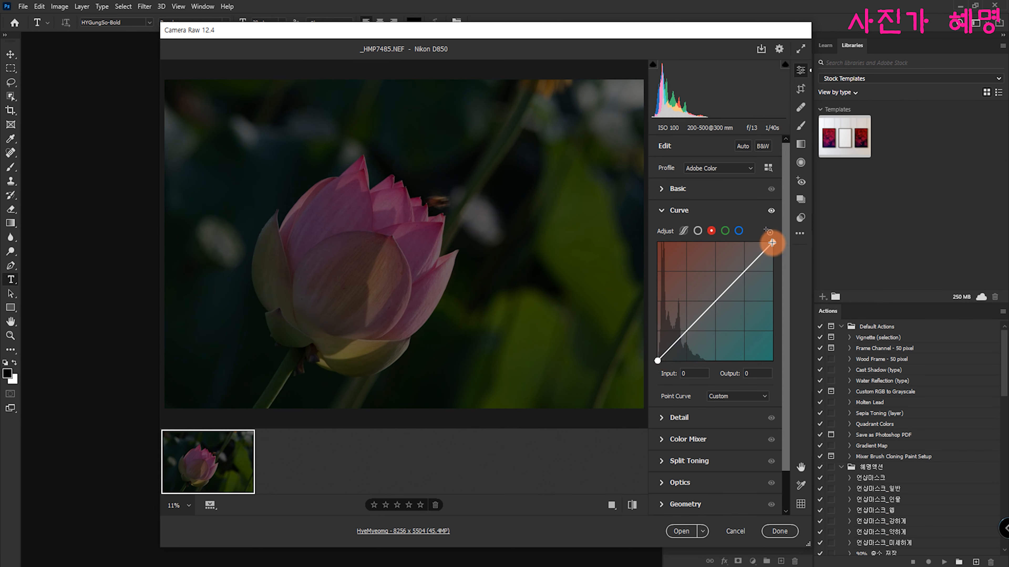
mouse_move(772, 243)
mouse_down()
mouse_move(706, 242)
mouse_move(772, 242)
mouse_move(768, 294)
mouse_move(773, 244)
mouse_up()
click(723, 231)
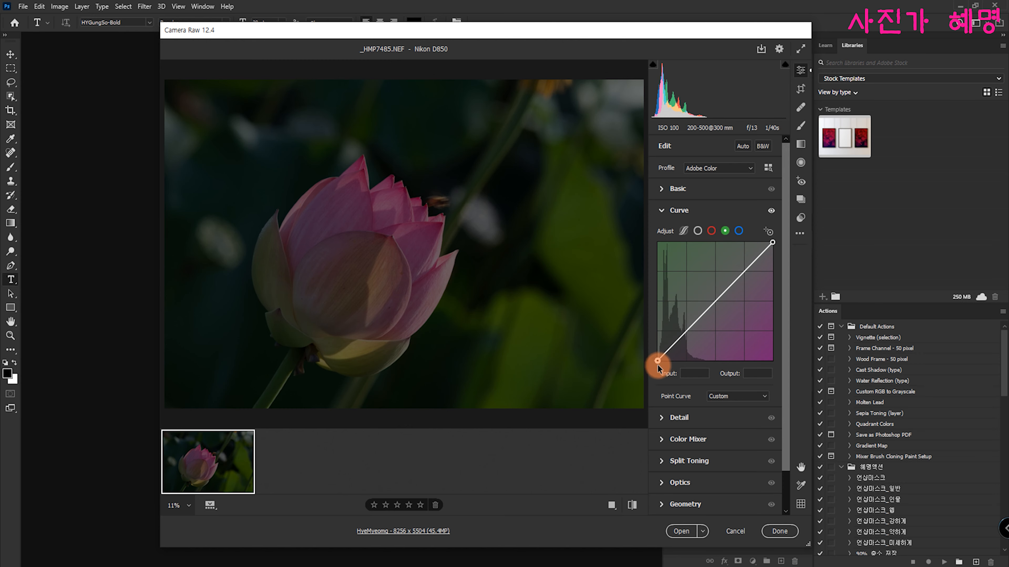
mouse_move(657, 360)
mouse_down()
mouse_move(649, 293)
mouse_move(650, 356)
mouse_move(713, 359)
mouse_move(646, 361)
mouse_up()
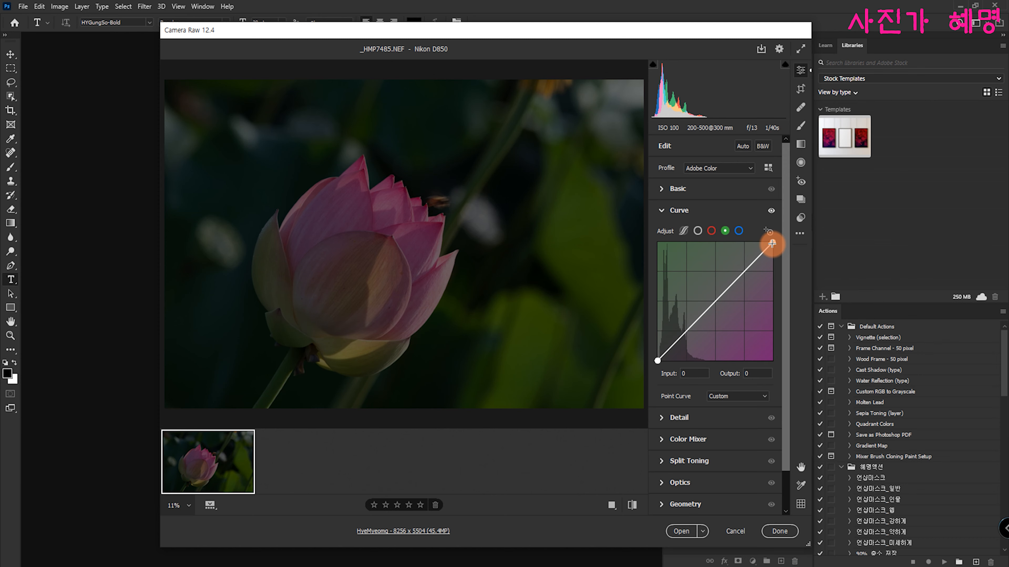
mouse_move(772, 243)
mouse_down()
mouse_move(733, 242)
mouse_move(774, 237)
mouse_move(779, 303)
mouse_move(779, 240)
mouse_up()
Lower the blue channel curve's white endpoint to output 101, keeping its black endpoint at 0.
click(739, 231)
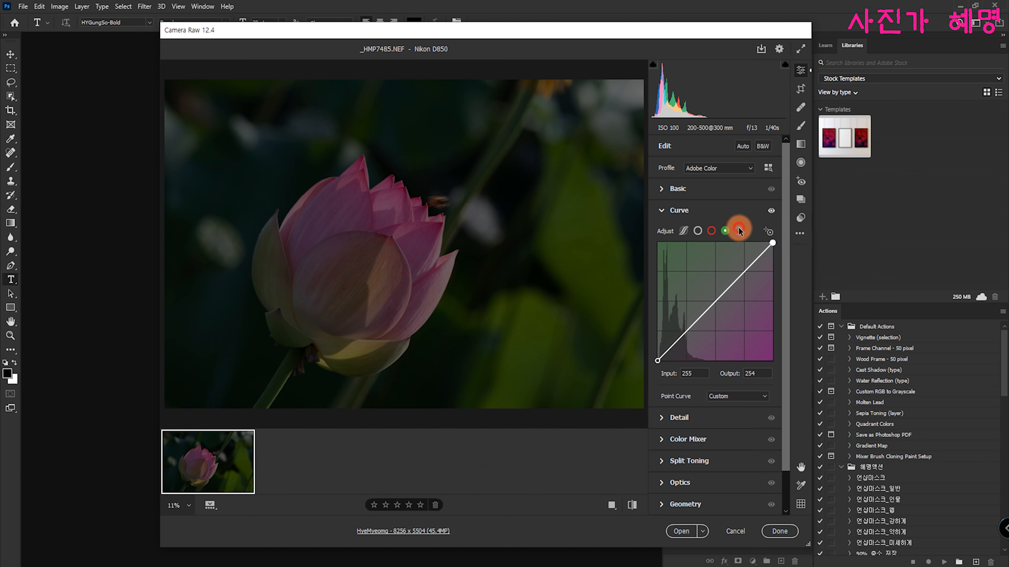
click(739, 231)
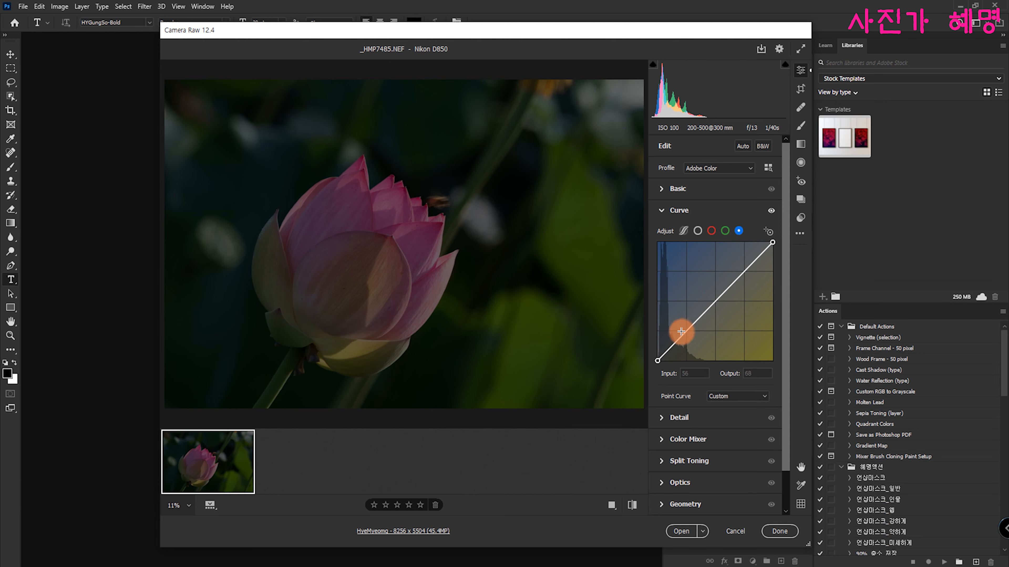
drag(658, 356, 633, 395)
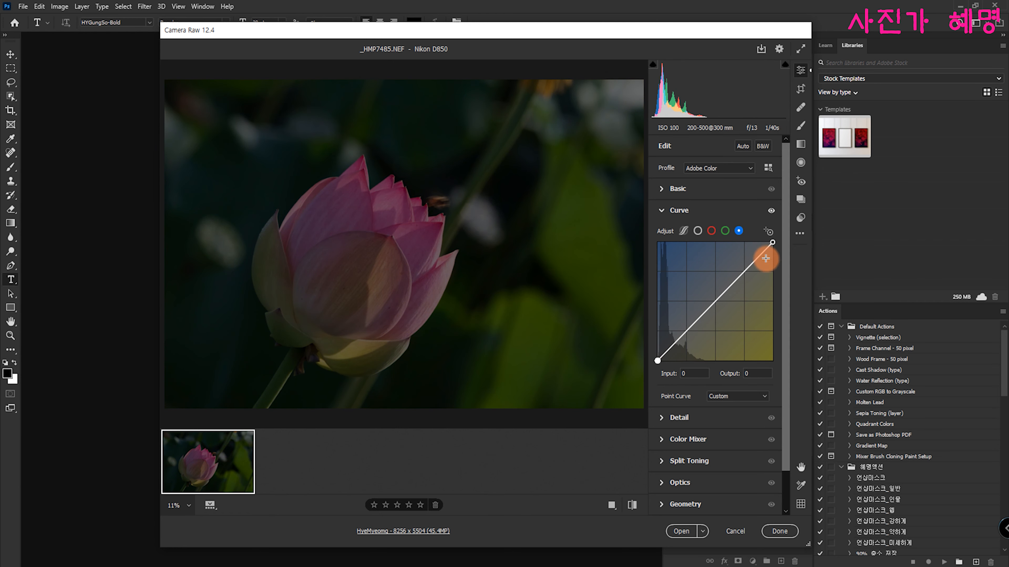
click(771, 242)
drag(773, 243, 779, 324)
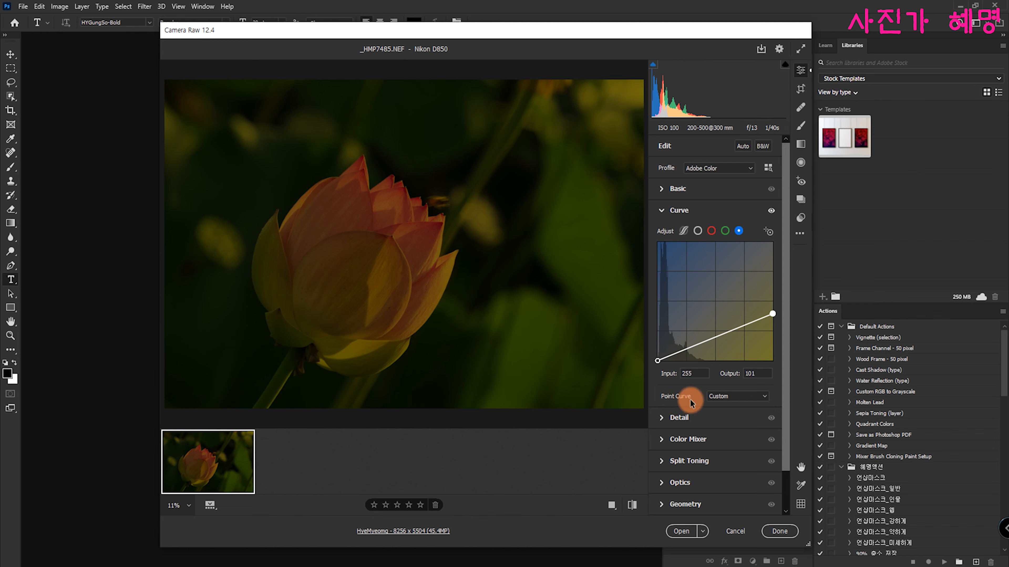
Look at the Point Curve presets, return the blue curve's white endpoint to output 255, and reset all Curve adjustments.
click(744, 396)
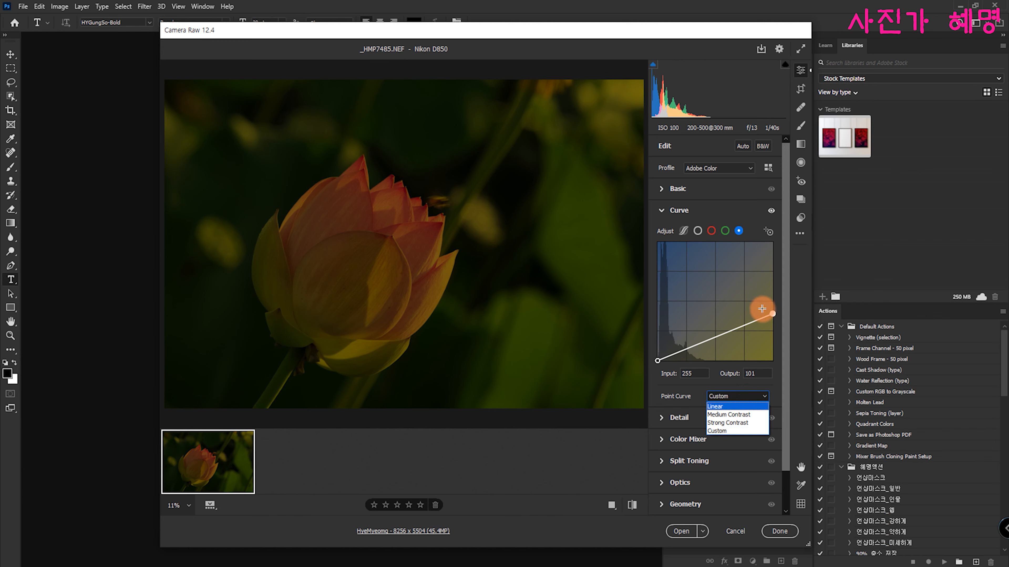
click(769, 313)
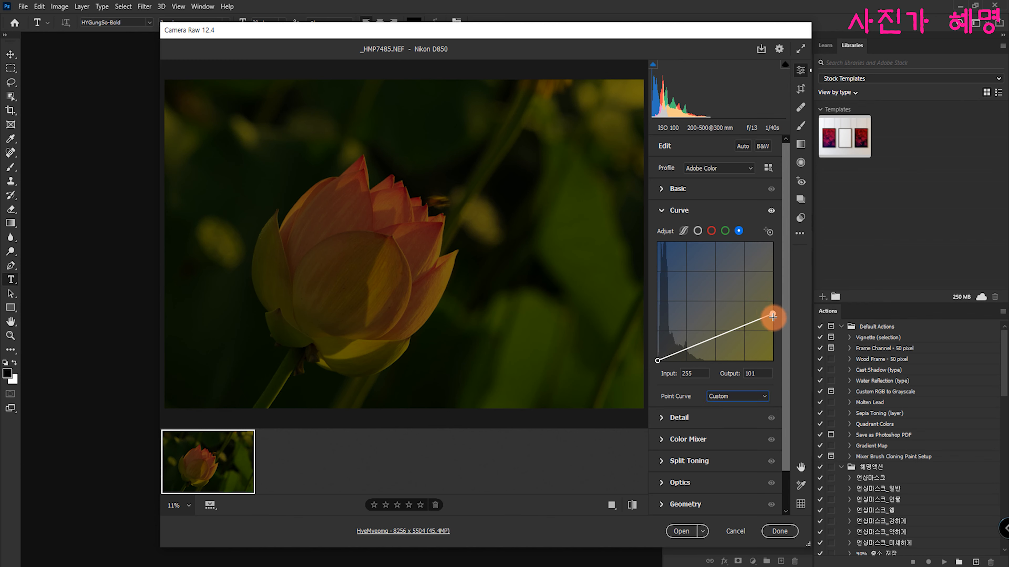
drag(772, 314, 770, 229)
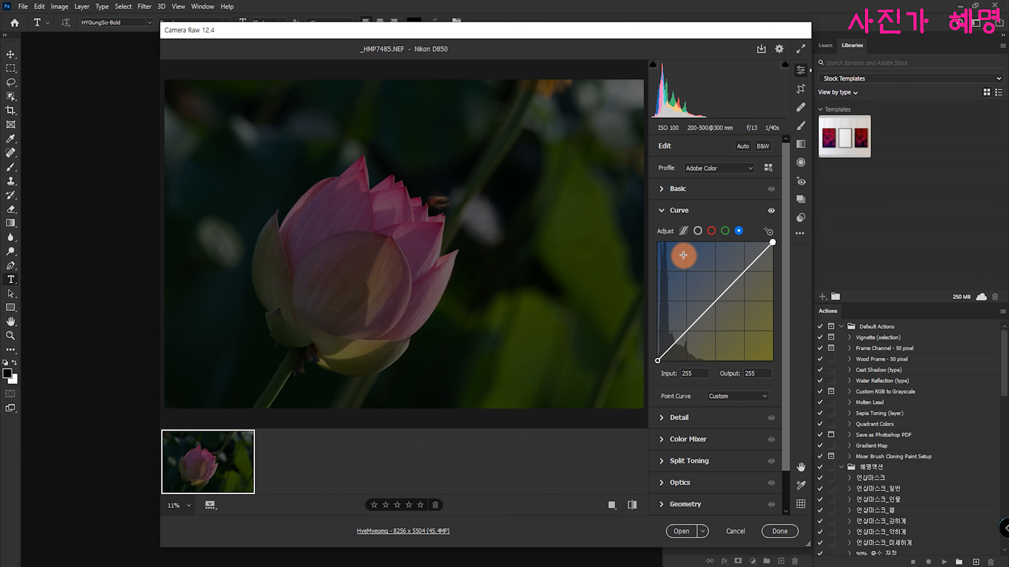
alt+click(681, 211)
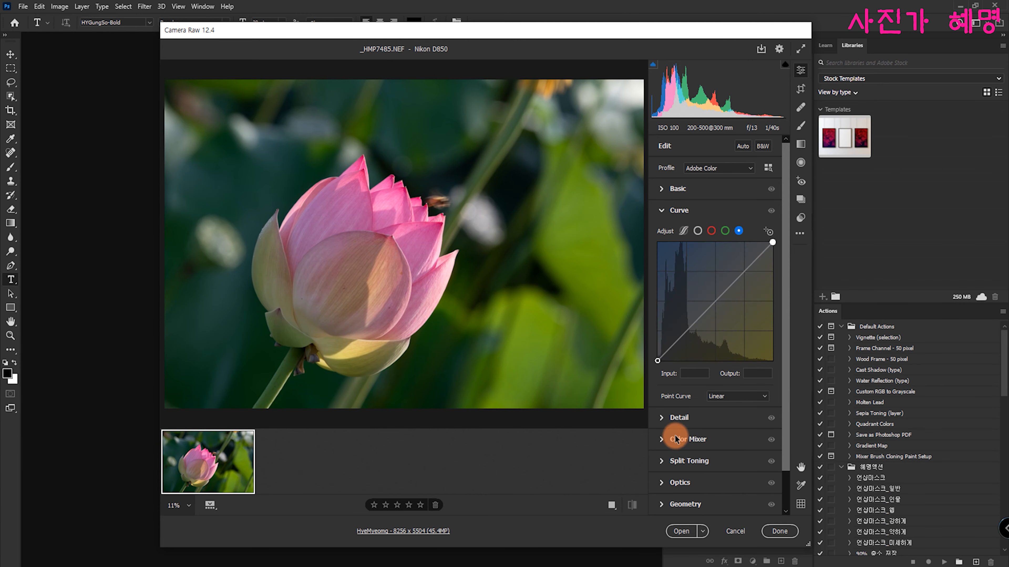
Expand the Sharpening options in the Detail settings and set Sharpening to 60.
click(672, 418)
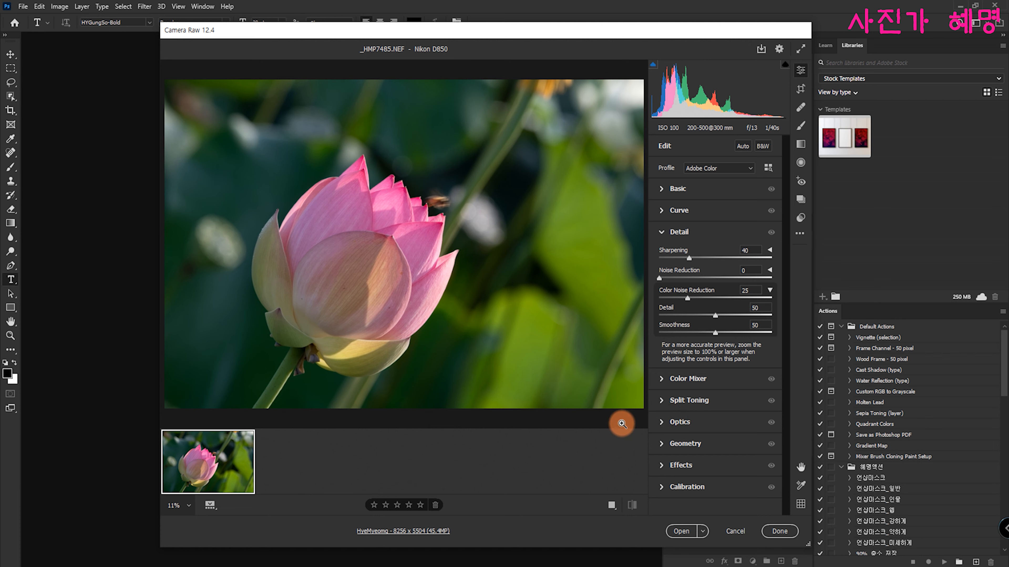
key(ctrl+plus)
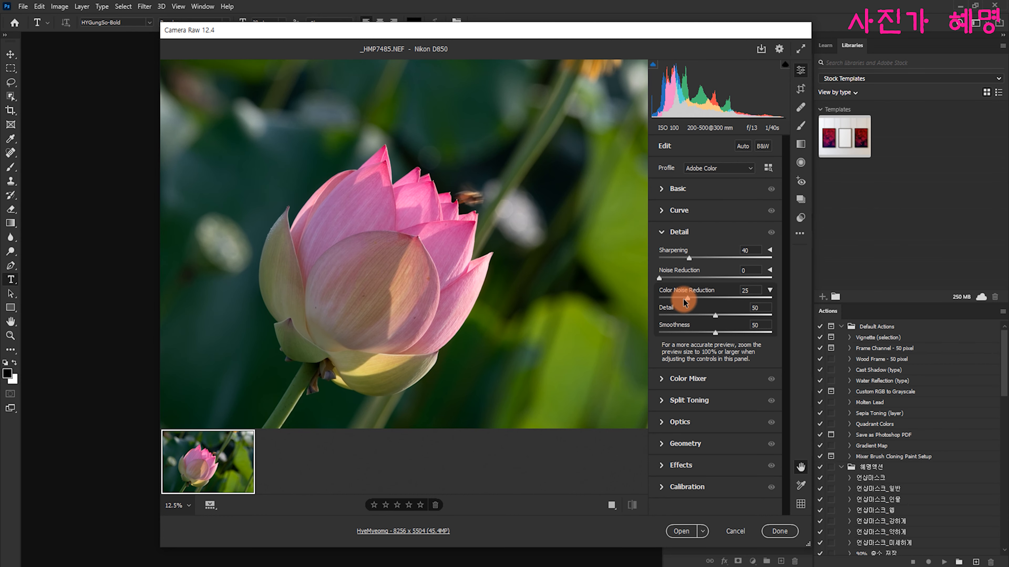
click(769, 251)
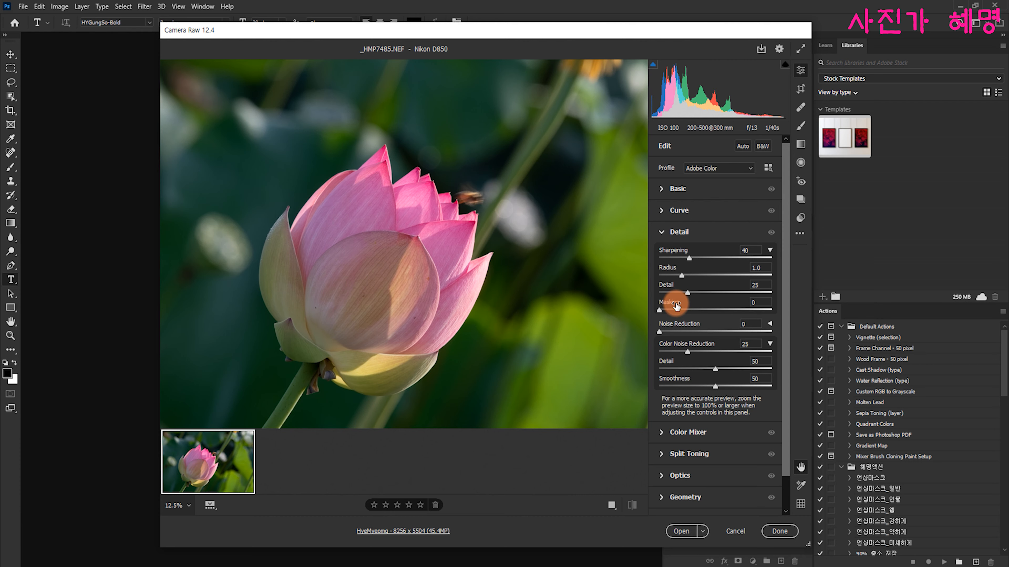
click(172, 507)
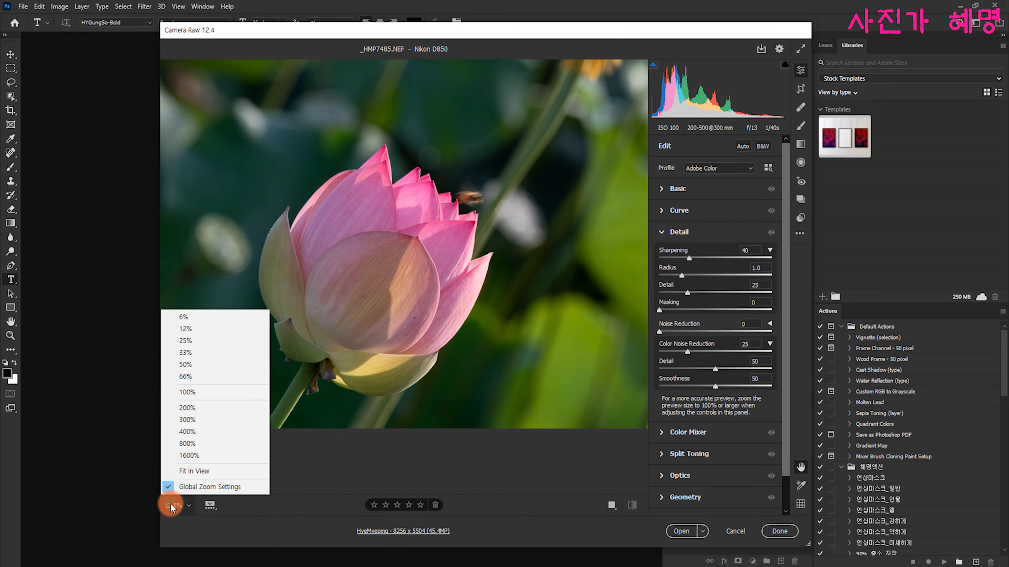
click(179, 406)
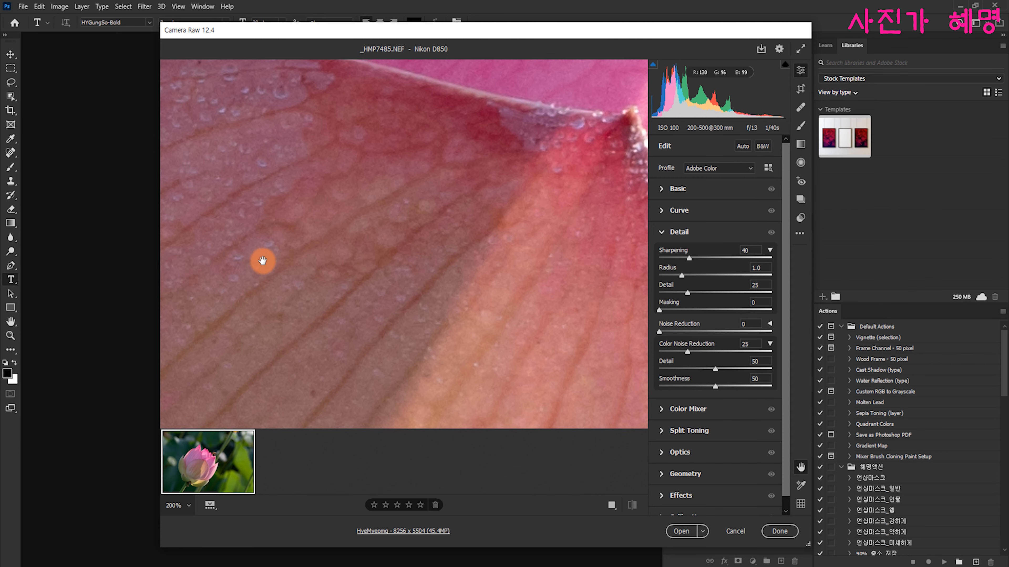
drag(318, 205, 576, 286)
click(688, 257)
drag(688, 258, 701, 261)
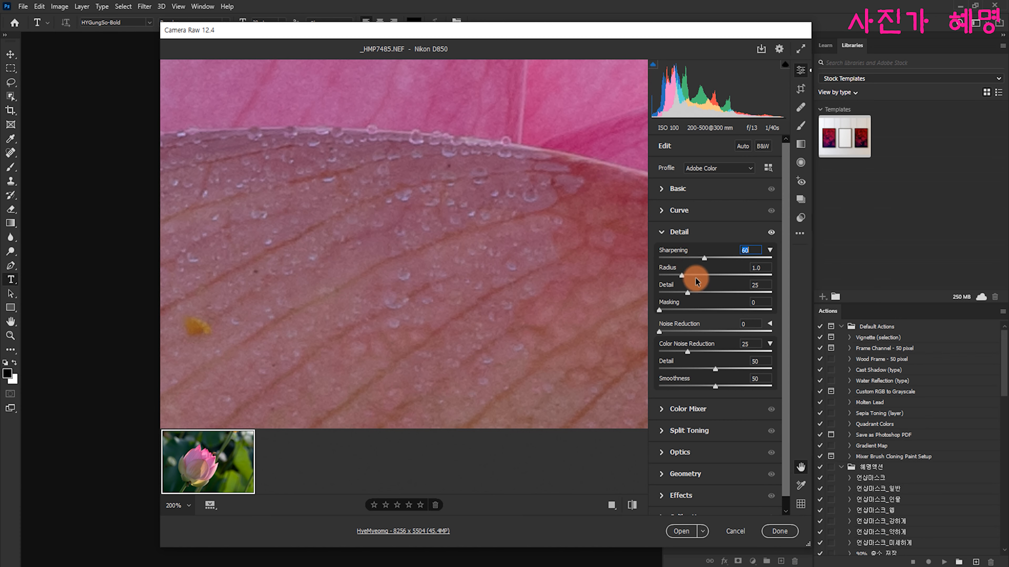
Set the sharpening Masking to 3.
drag(759, 309, 721, 312)
text(3)
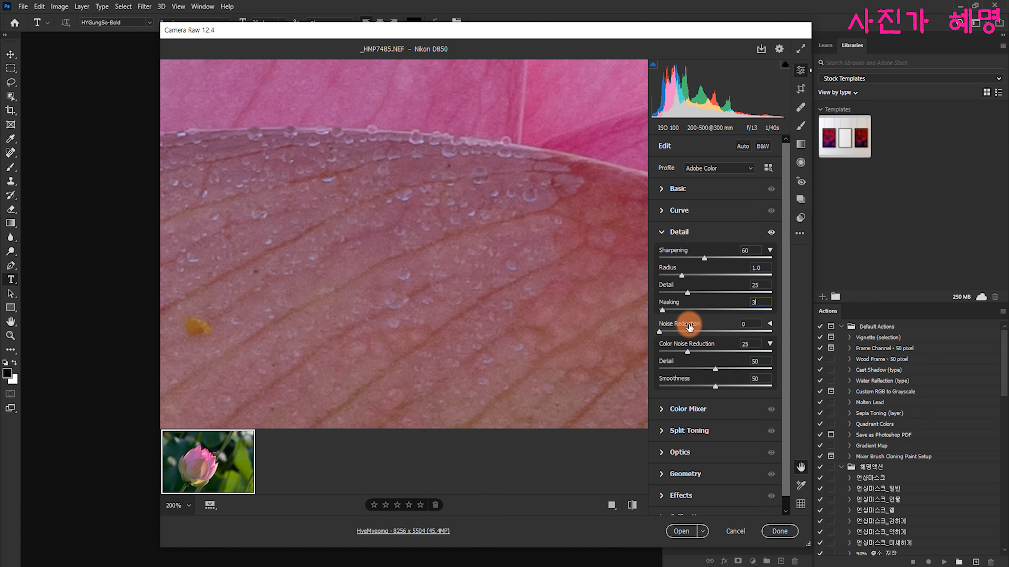
key(Tab)
Set Noise Reduction to 7 with Detail 35 and Contrast 35, then try Color Noise Reduction Detail at 99 and settle on 45.
click(768, 325)
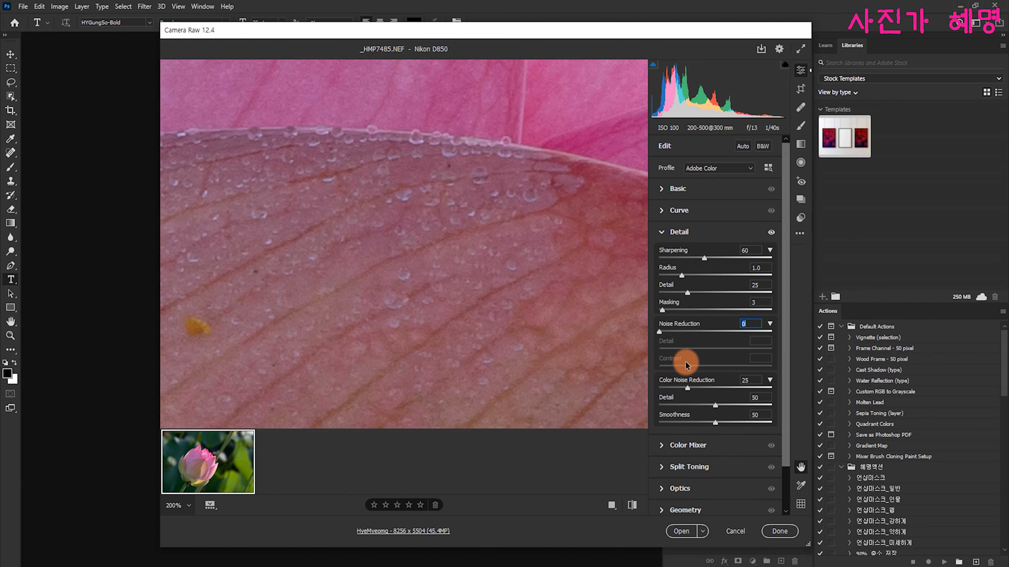
drag(661, 331, 669, 335)
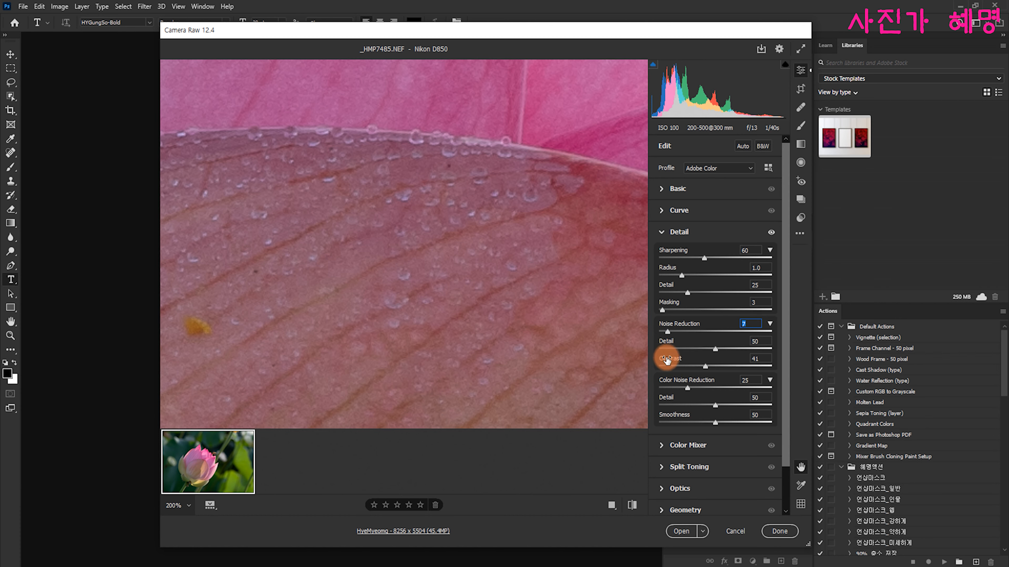
click(717, 349)
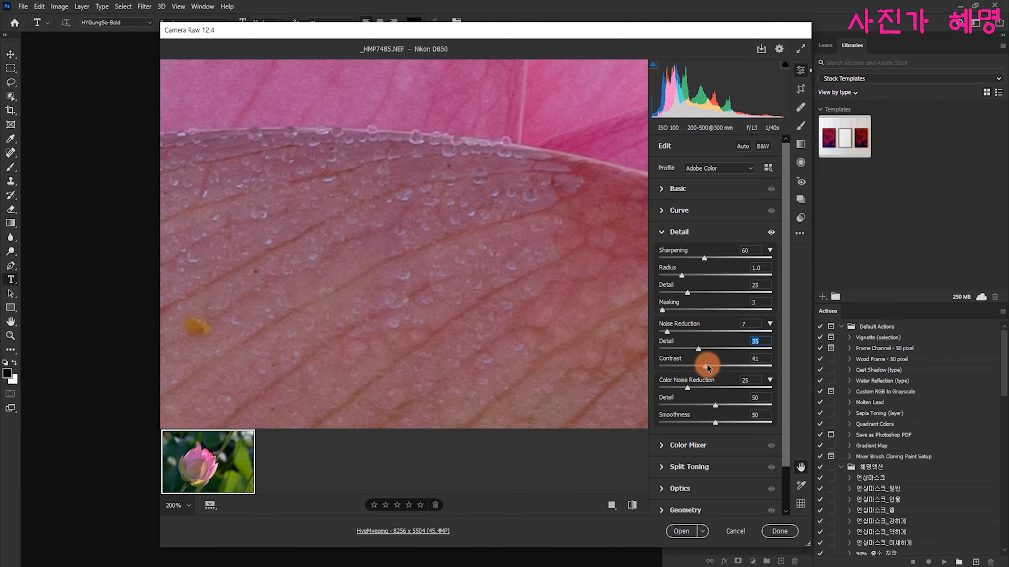
mouse_move(707, 366)
mouse_down()
mouse_move(723, 366)
mouse_move(699, 367)
mouse_up()
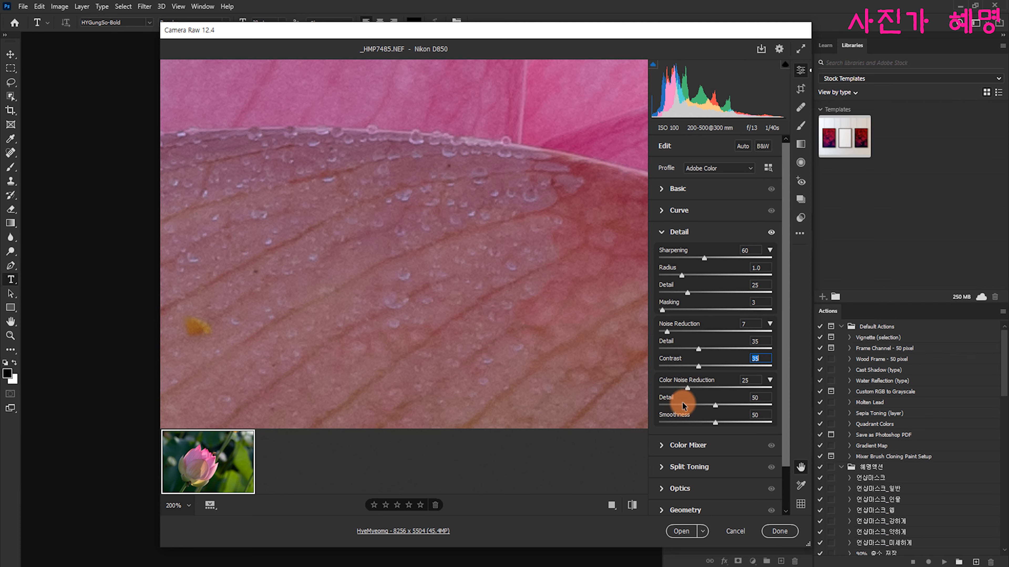
drag(715, 406, 674, 407)
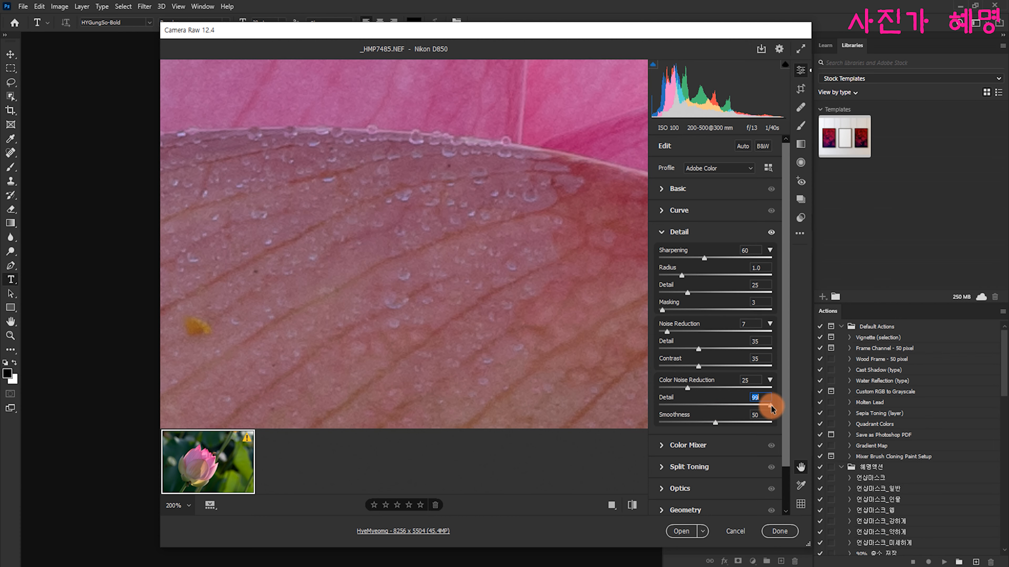
drag(713, 402, 717, 402)
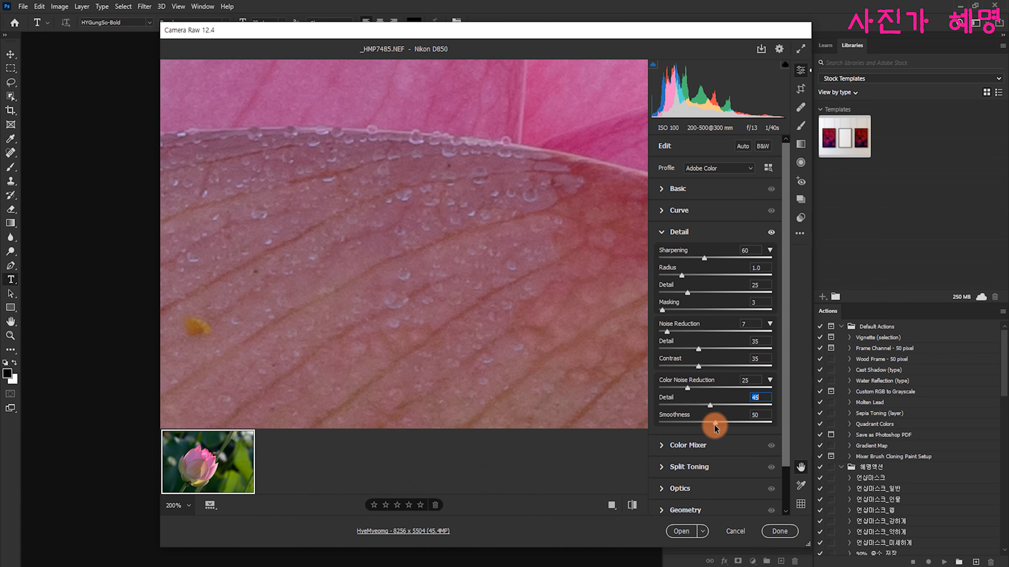
Try Color Noise Reduction Smoothness at 59 and close the Detail settings.
drag(715, 424, 697, 427)
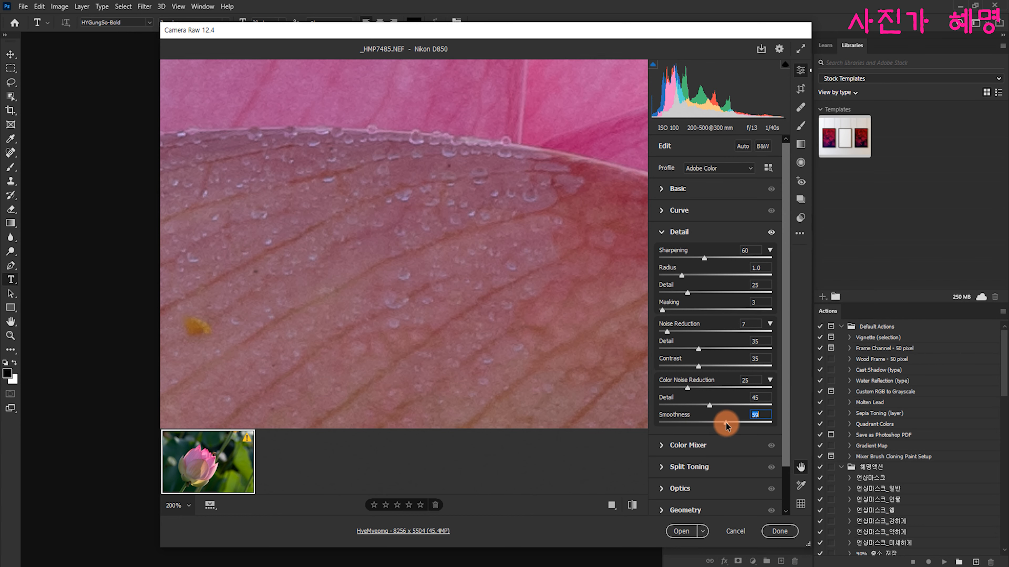
click(677, 232)
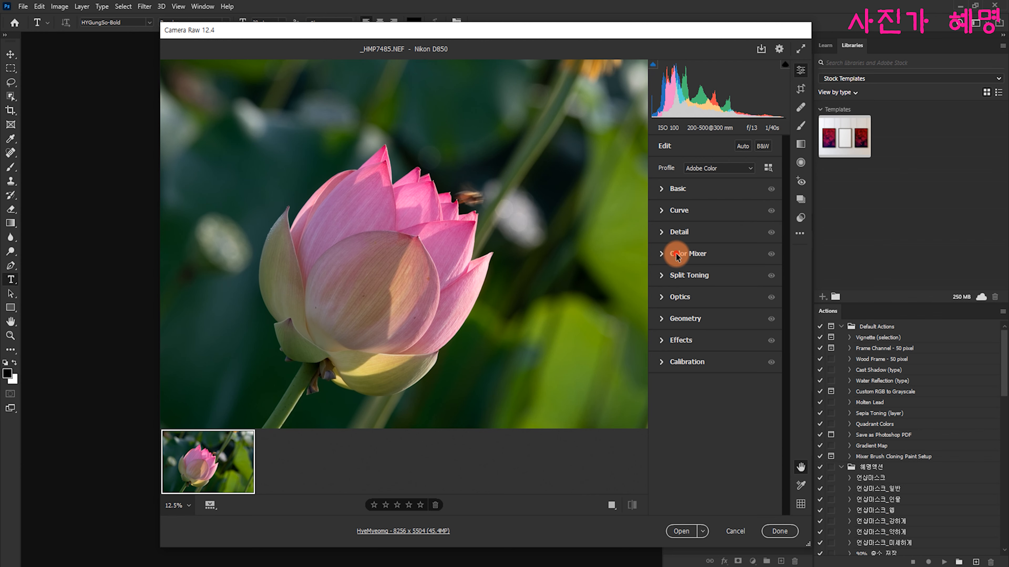
Look at the Color Mixer's adjustment modes and its Hue, Saturation and Luminance controls in HSL mode.
click(677, 254)
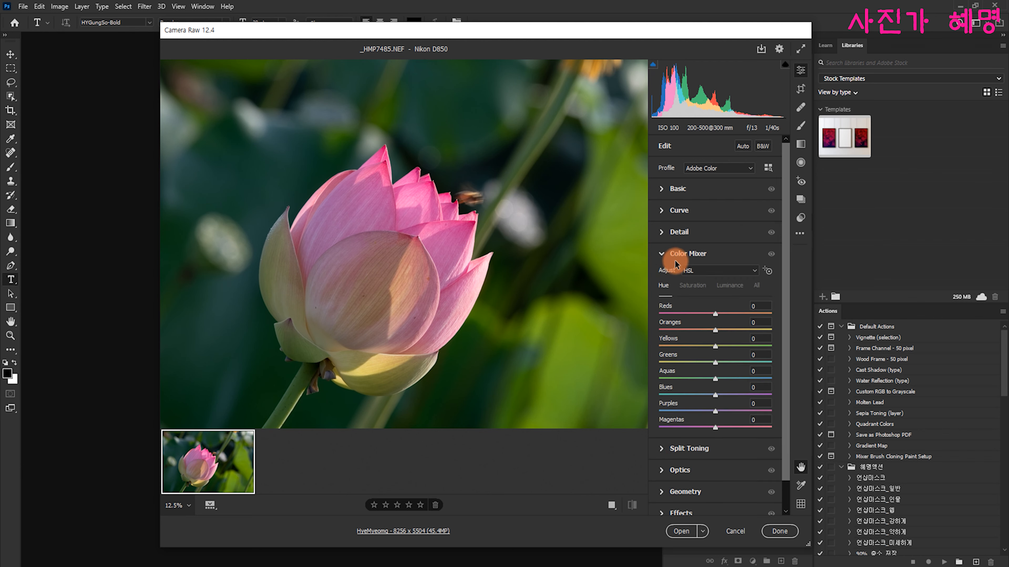
click(704, 274)
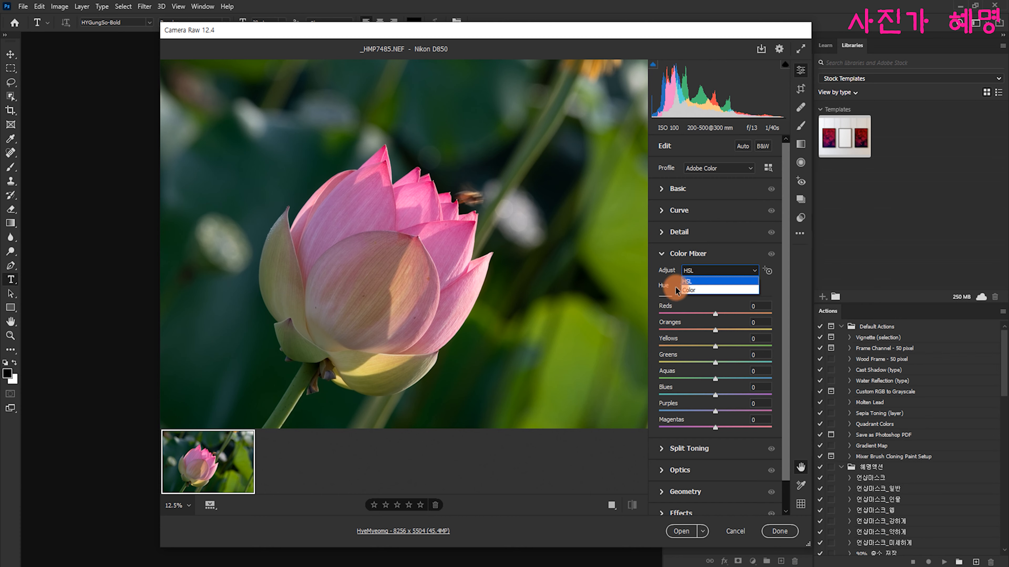
click(686, 301)
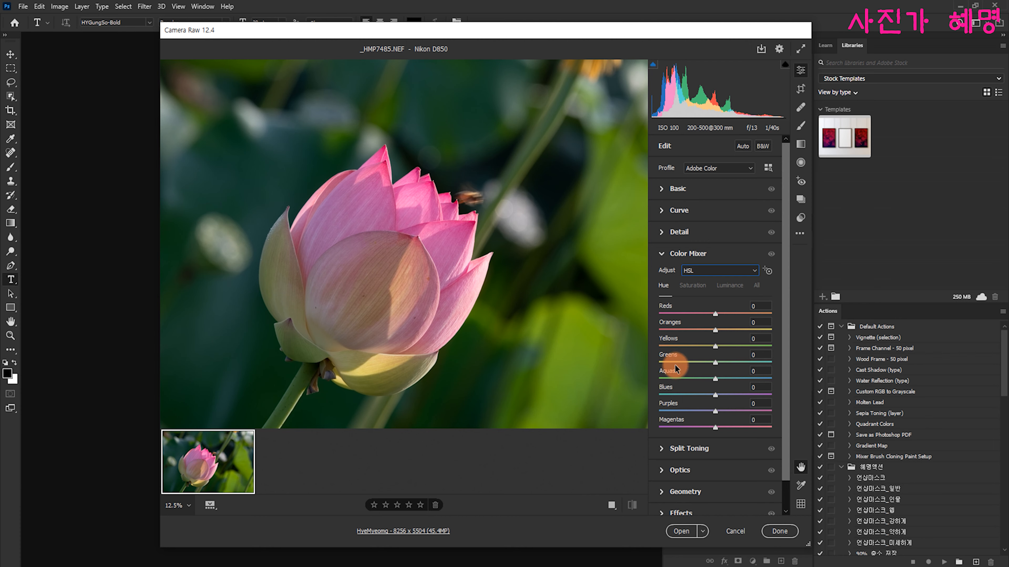
click(686, 287)
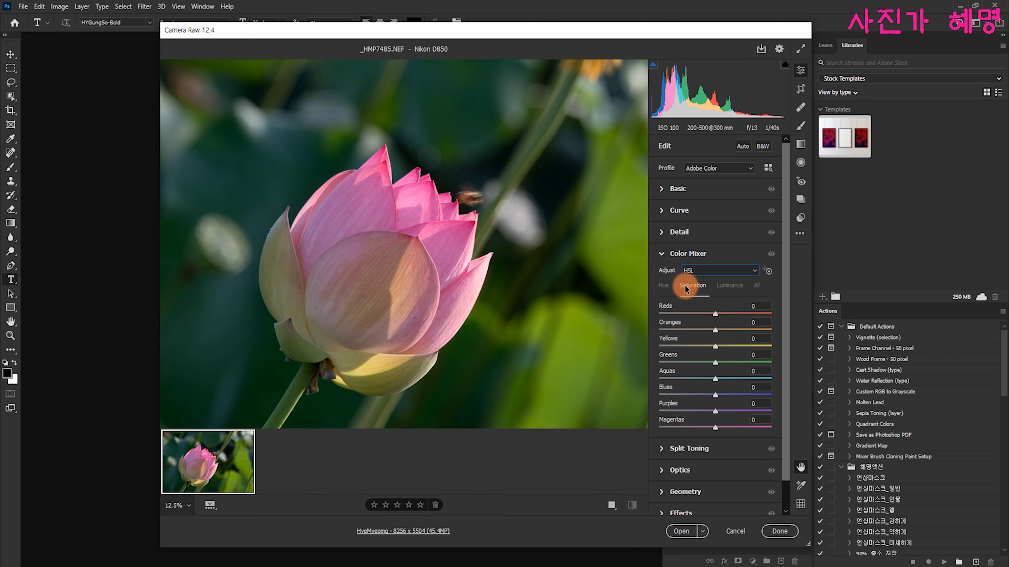
click(722, 289)
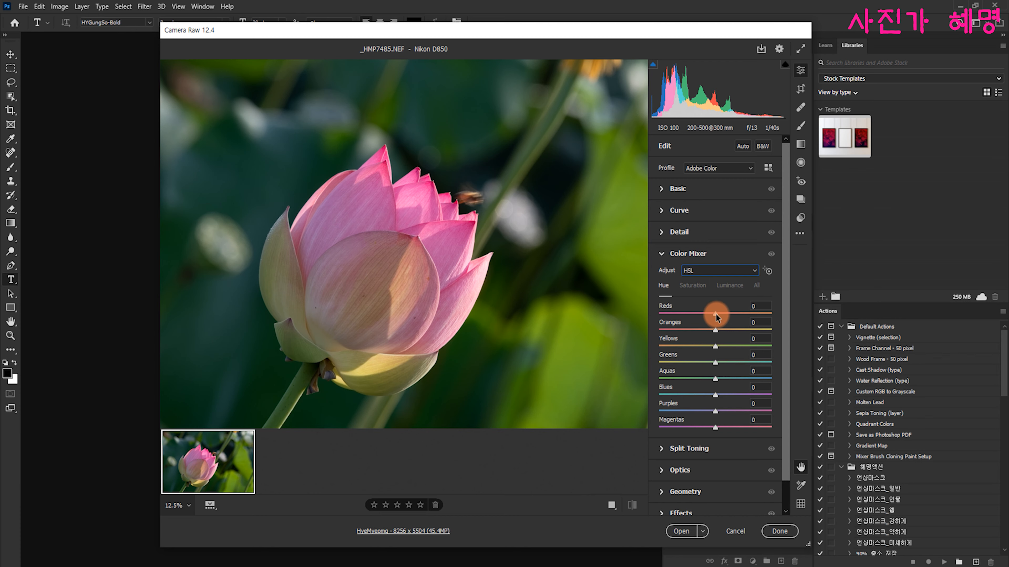
Try HSL Hue at +49 for Reds and -21 for Oranges, with Reds Saturation +100 and Luminance -1.
mouse_move(716, 314)
mouse_down()
mouse_move(678, 315)
mouse_move(722, 316)
mouse_up()
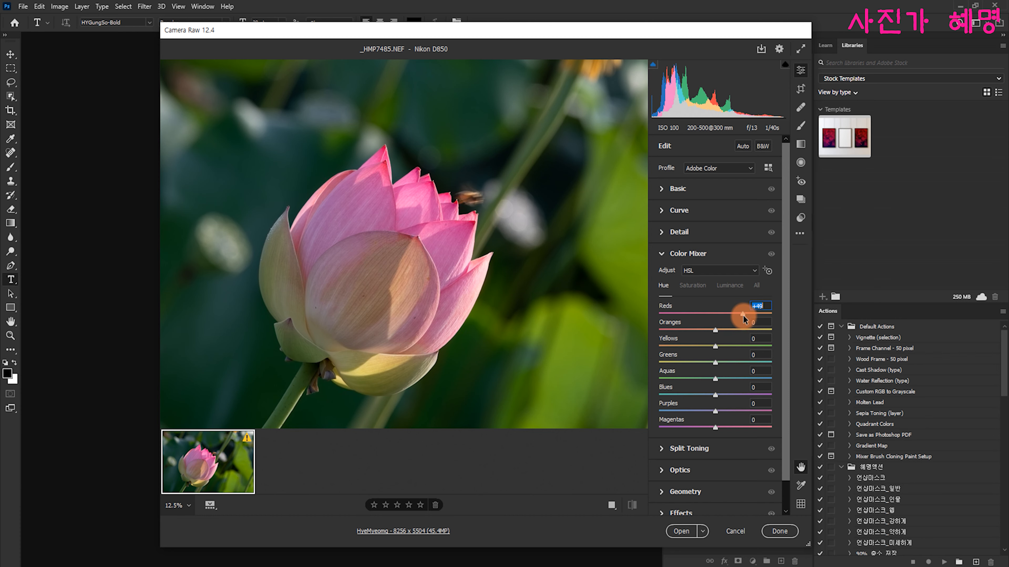
drag(715, 330, 667, 333)
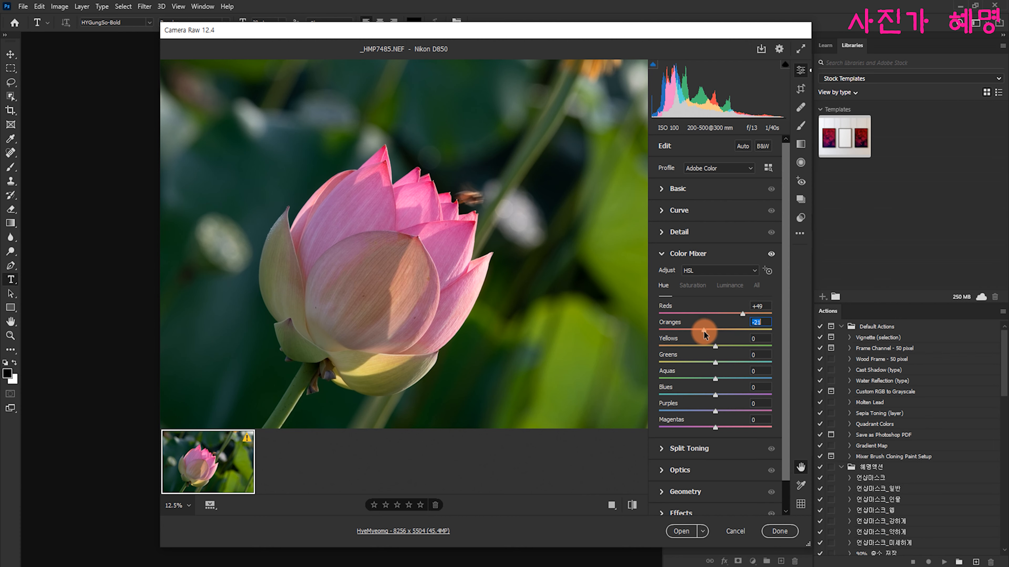
click(691, 291)
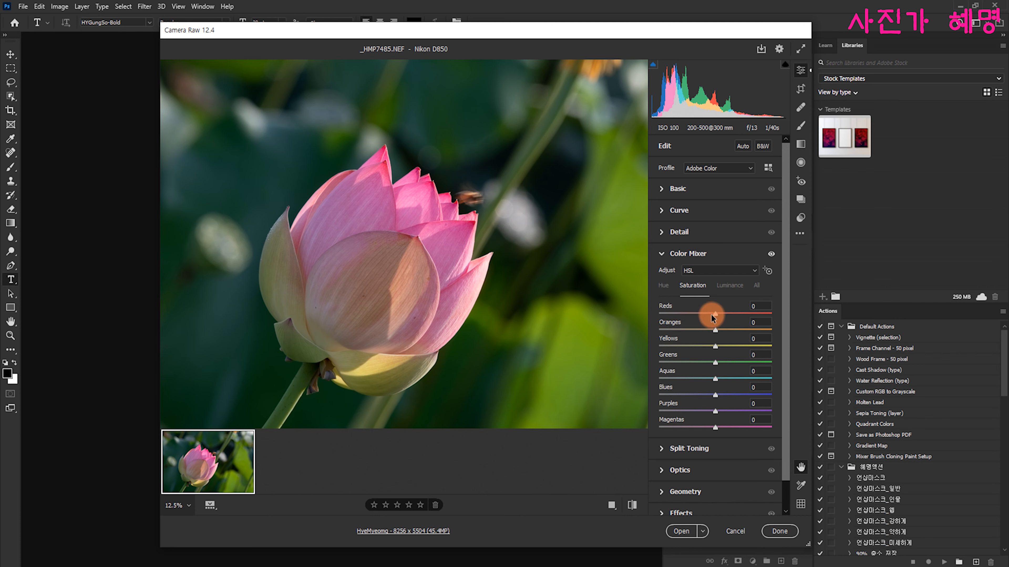
drag(715, 315, 792, 325)
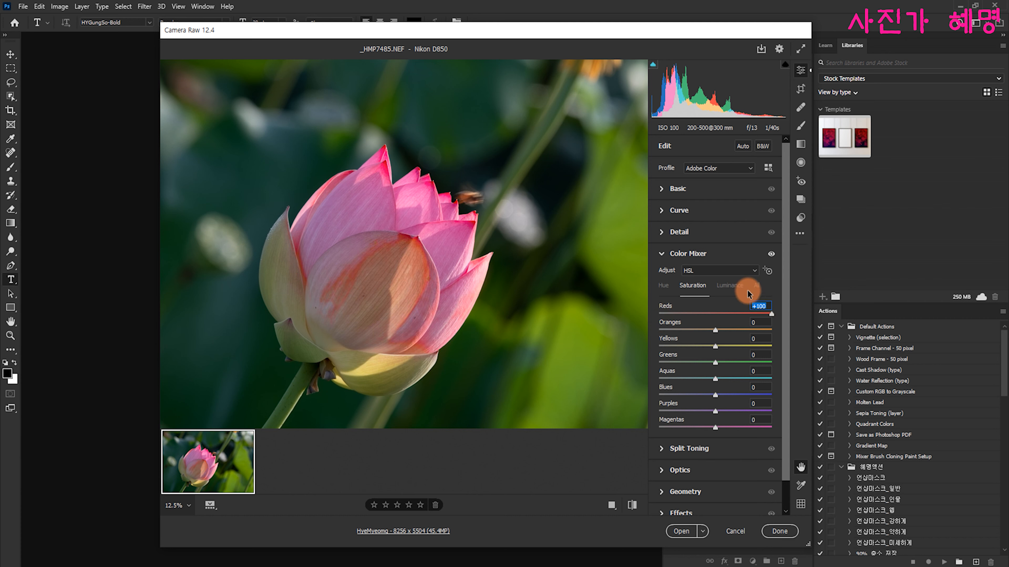
click(724, 285)
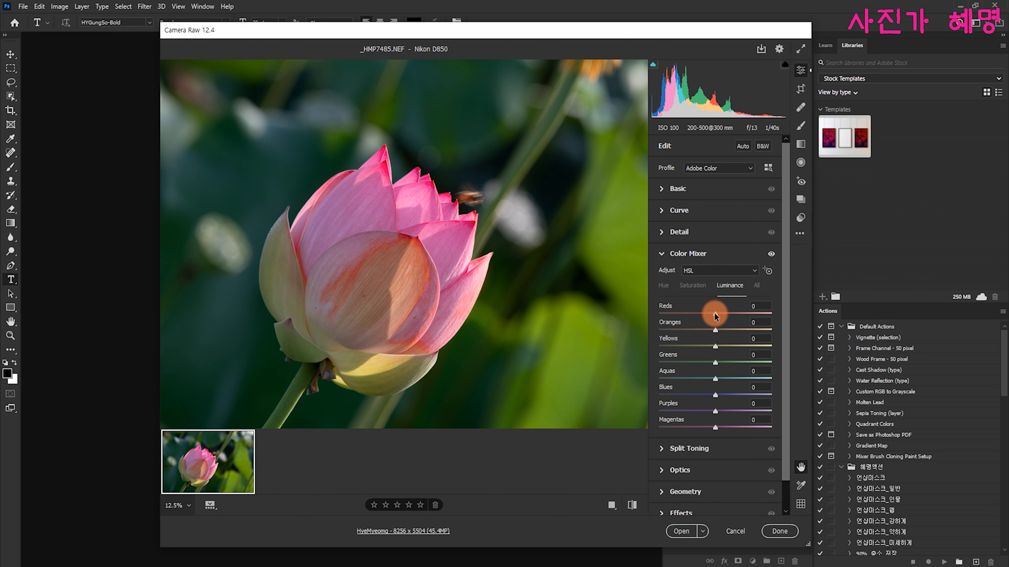
mouse_move(714, 314)
mouse_down()
mouse_move(660, 310)
mouse_move(780, 315)
mouse_move(715, 314)
mouse_up()
Compare the Color Mixer's Color mode with its HSL mode to see how the Reds adjustments are organized.
click(695, 271)
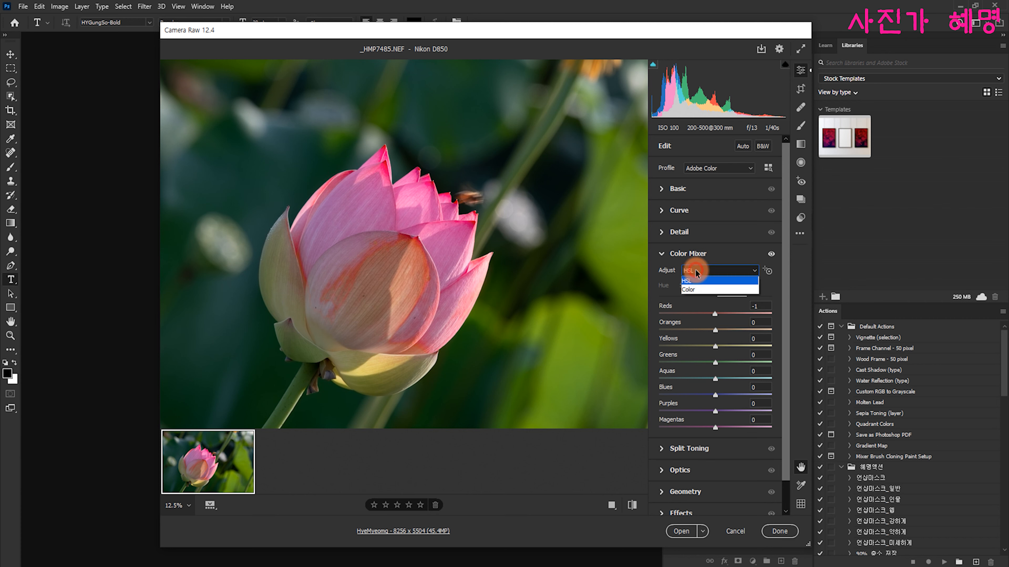
click(691, 290)
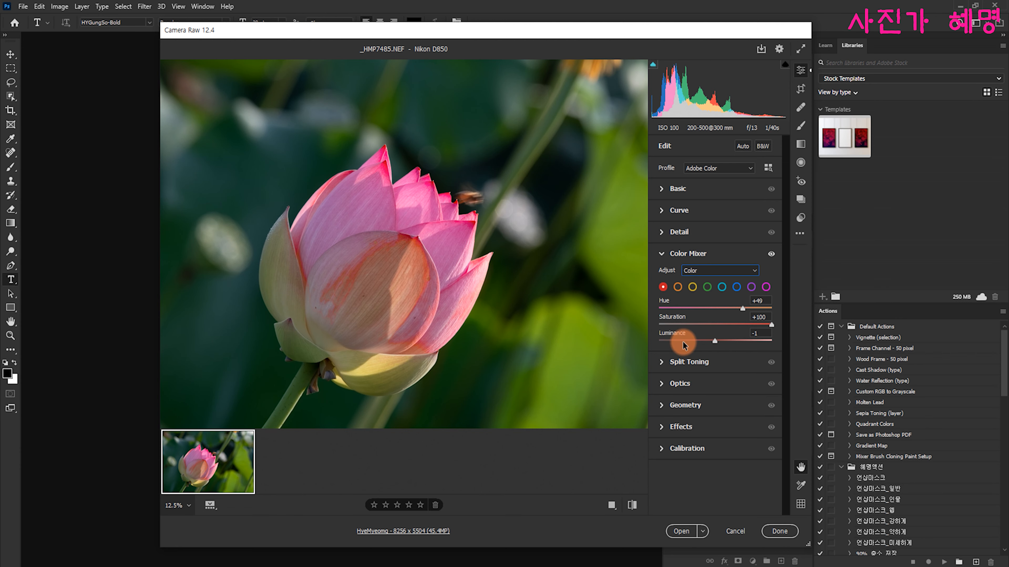
click(693, 271)
click(693, 281)
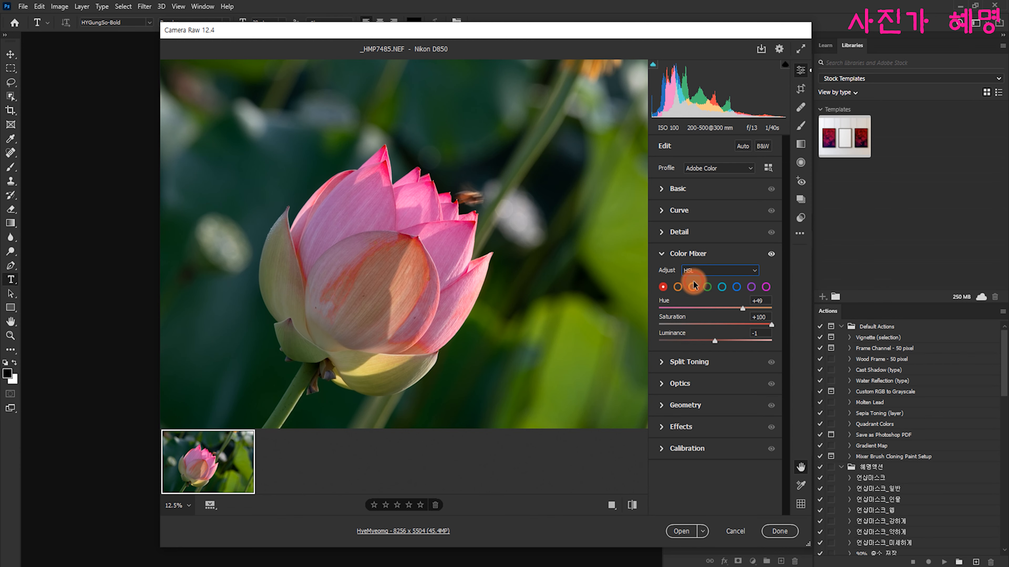
click(663, 286)
click(693, 286)
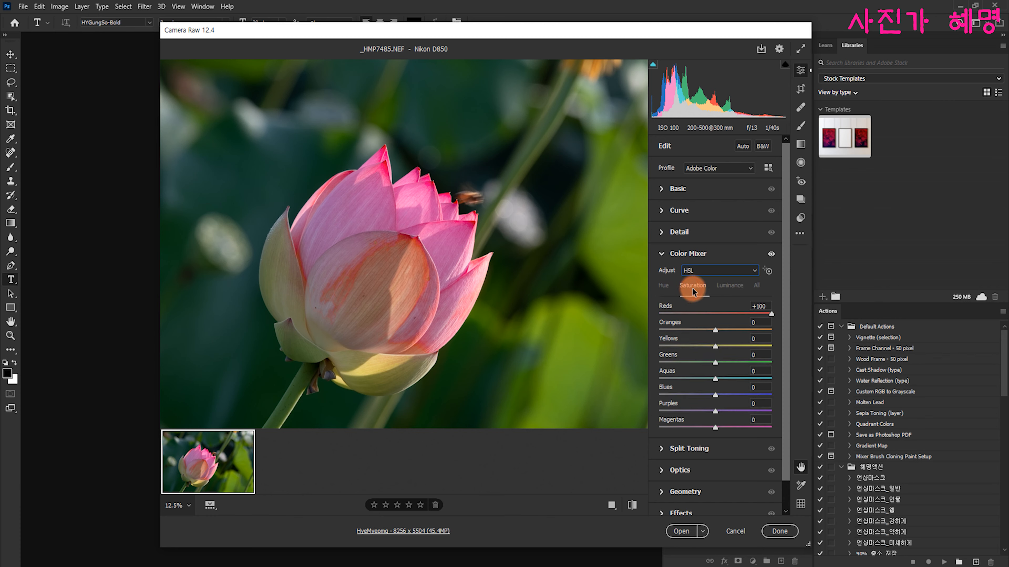
click(718, 287)
click(684, 270)
click(688, 291)
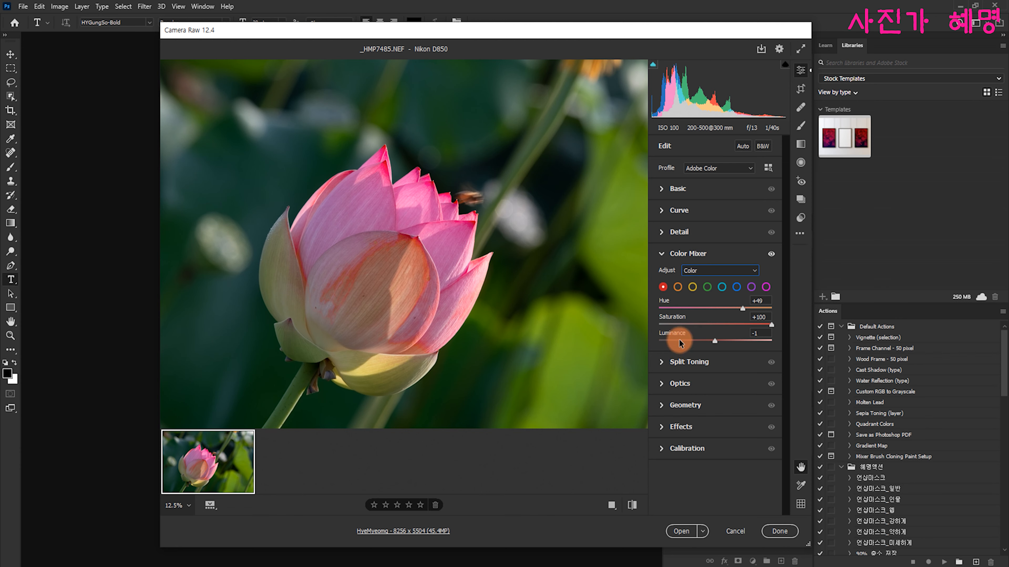
Try Split Toning with Highlights Hue 123, Balance -10 and Shadows Hue 20, returning both Saturation values to 0.
click(689, 361)
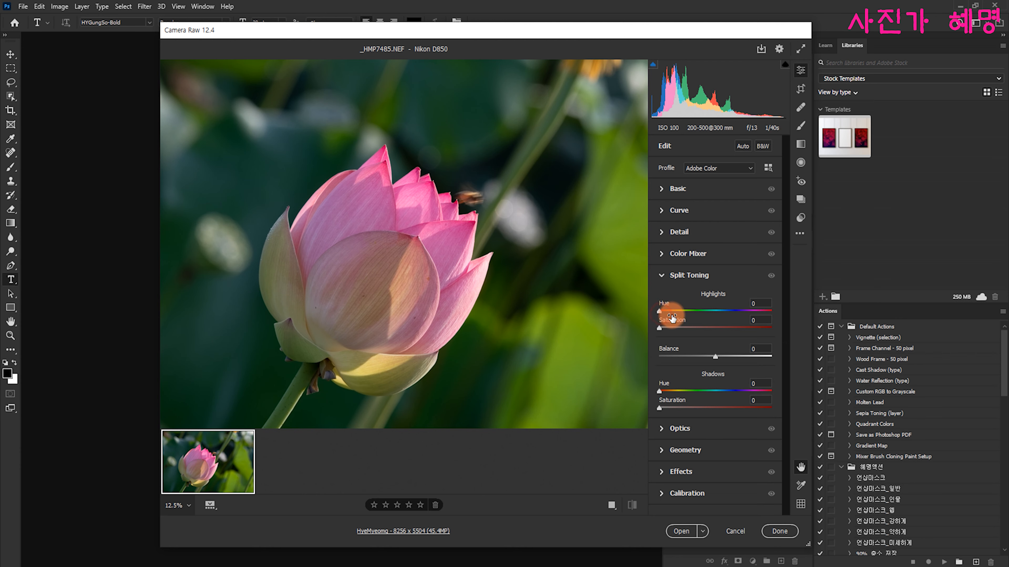
mouse_move(659, 311)
mouse_down()
mouse_move(695, 314)
mouse_move(658, 327)
mouse_move(721, 327)
mouse_move(647, 326)
mouse_up()
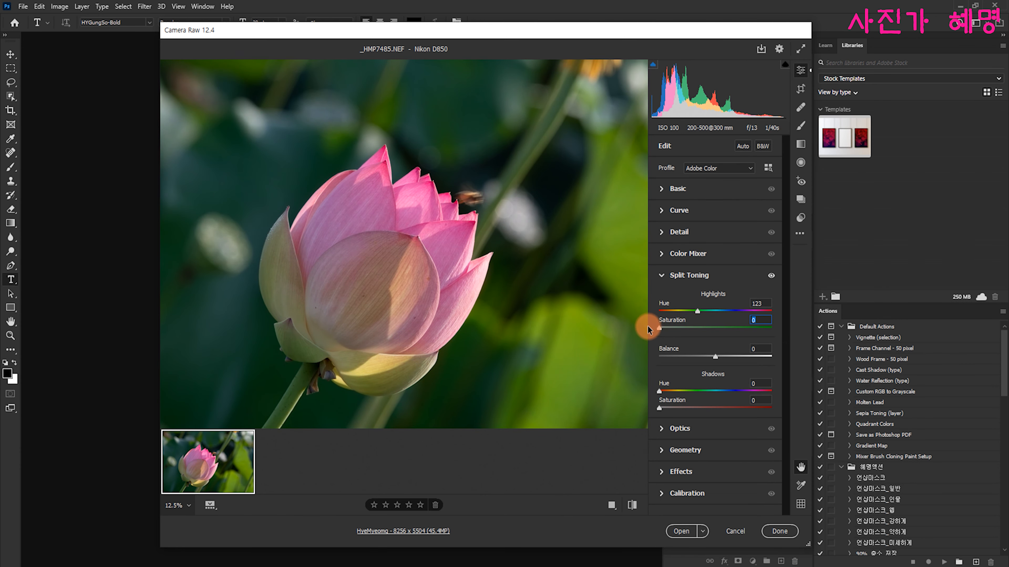
mouse_move(717, 359)
mouse_down()
mouse_move(709, 356)
mouse_move(729, 368)
mouse_move(711, 365)
mouse_up()
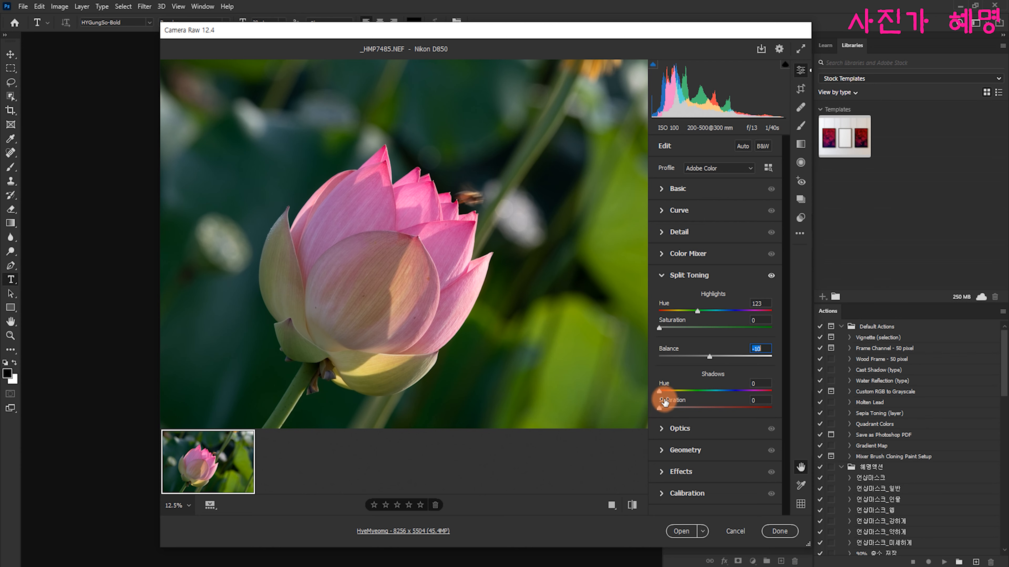
drag(660, 392, 665, 392)
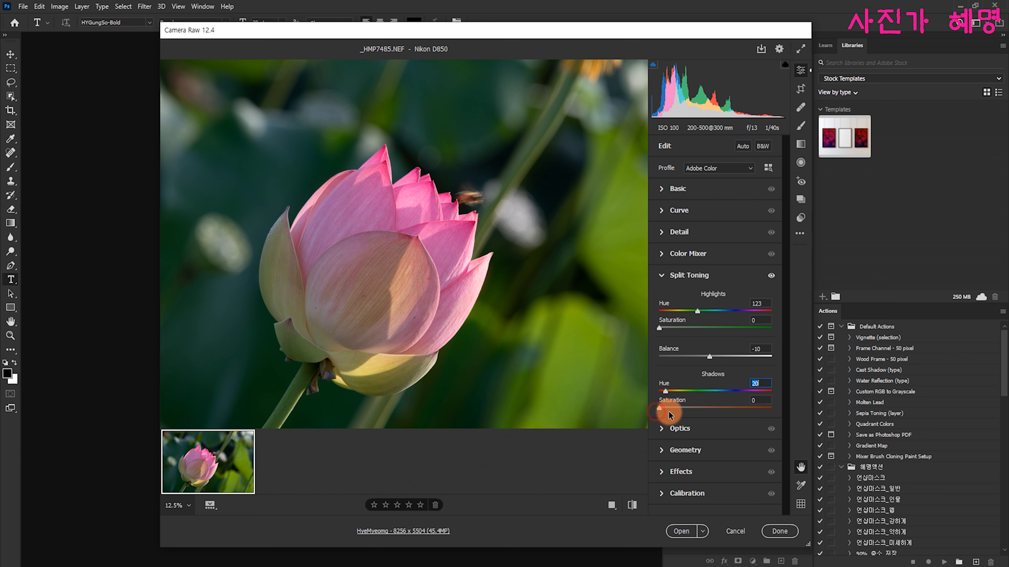
drag(658, 408, 630, 407)
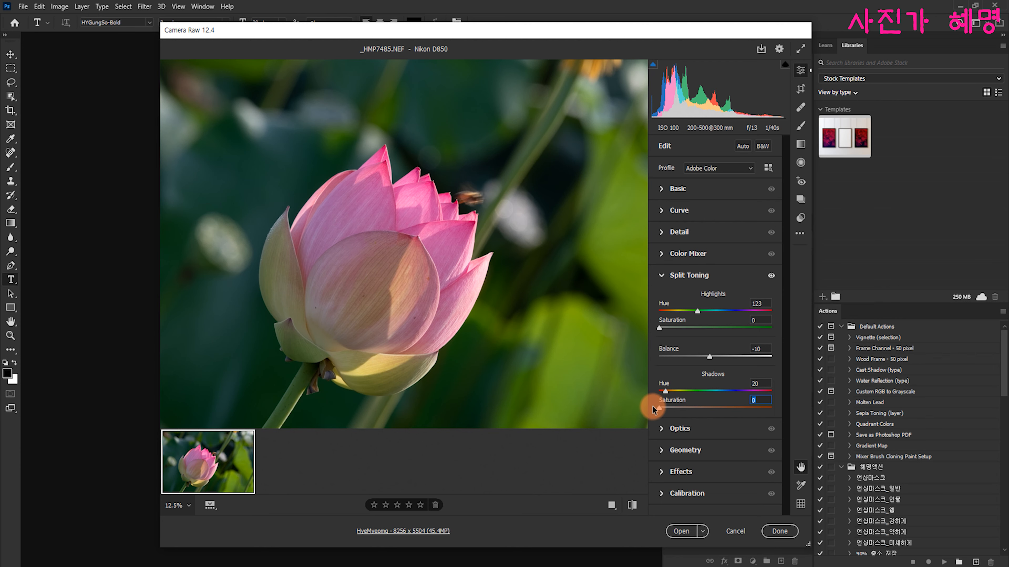
click(689, 275)
Enable chromatic aberration removal and lens profile corrections in the Optics settings.
click(680, 296)
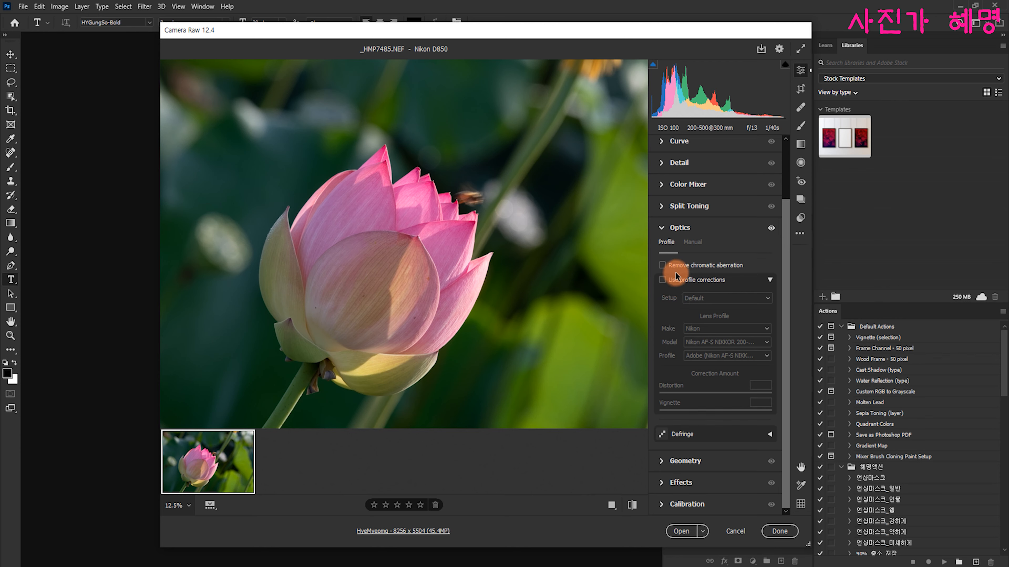
click(662, 266)
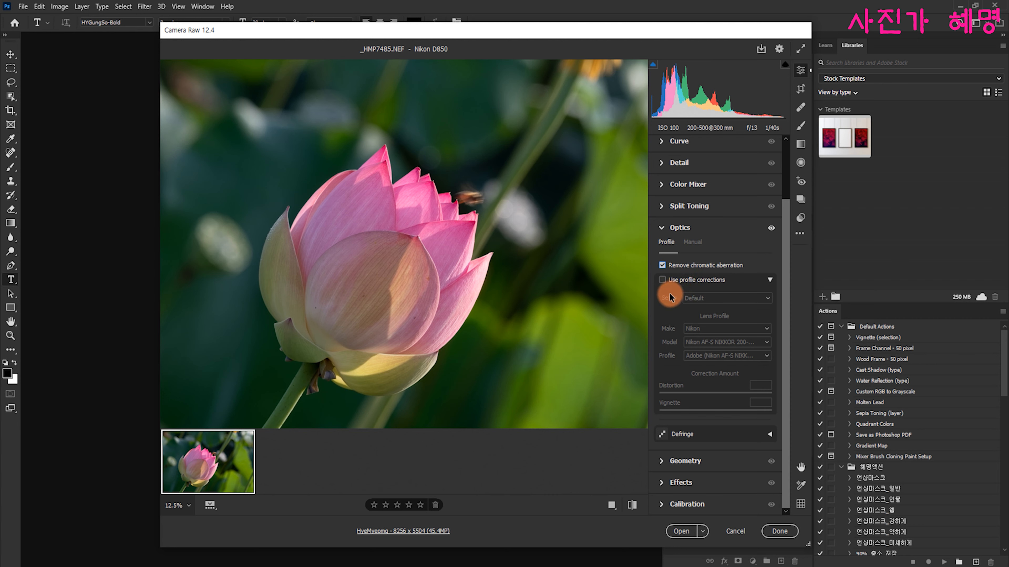
click(662, 279)
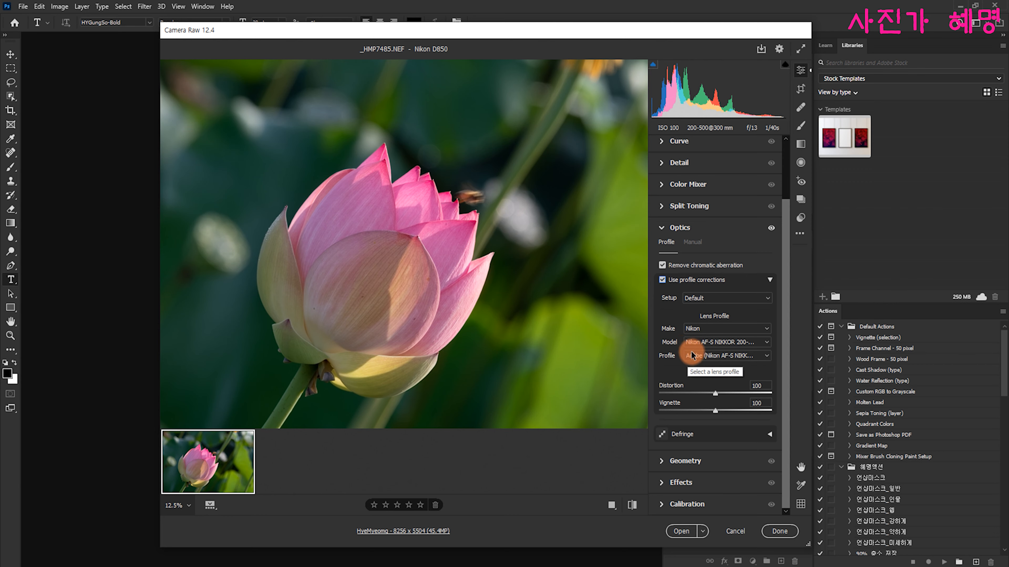
Choose the Nikon AF-S NIKKOR 200-500mm f/5.6E ED VR lens model and check its available Adobe profile.
click(740, 347)
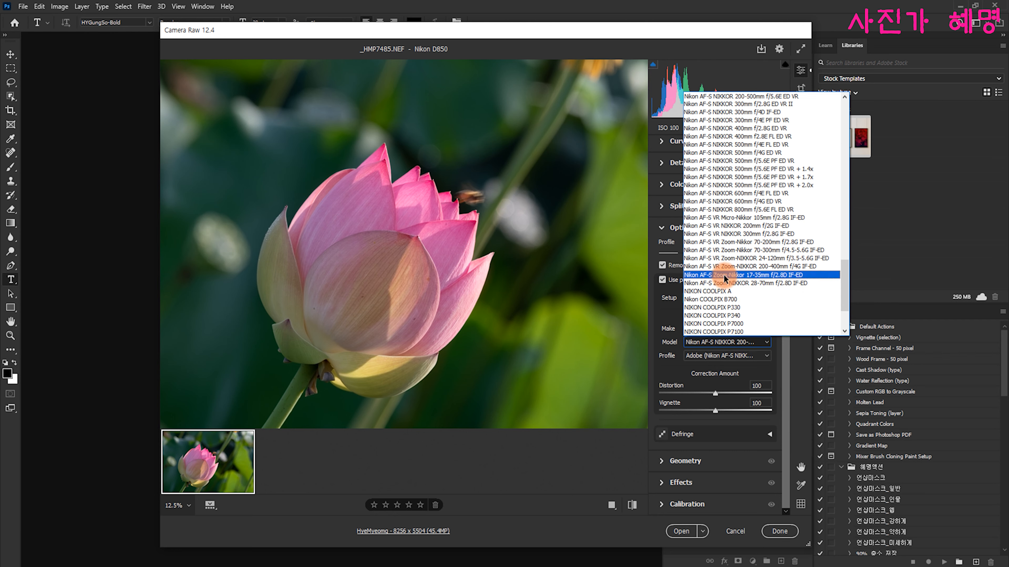
click(765, 100)
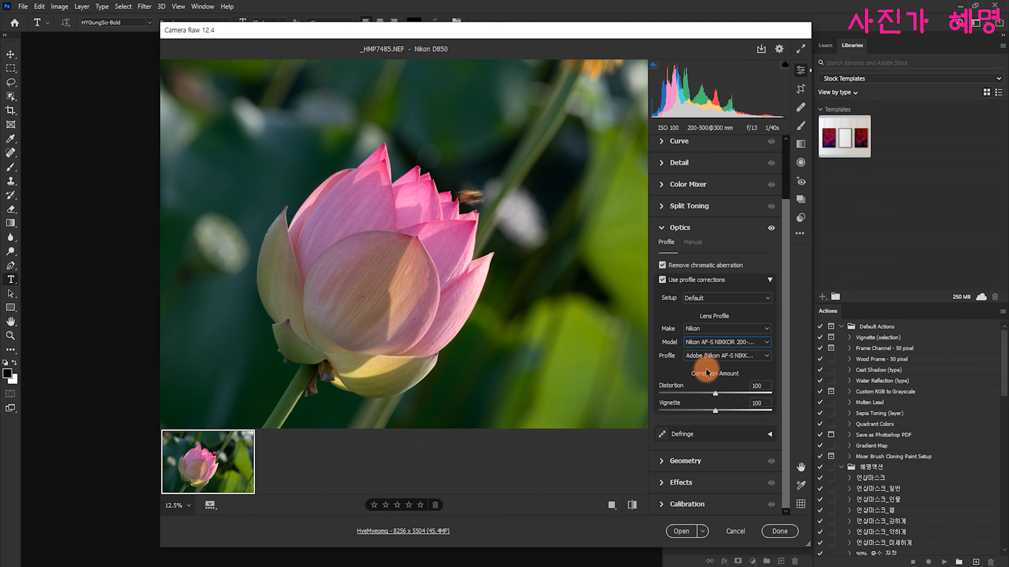
click(702, 359)
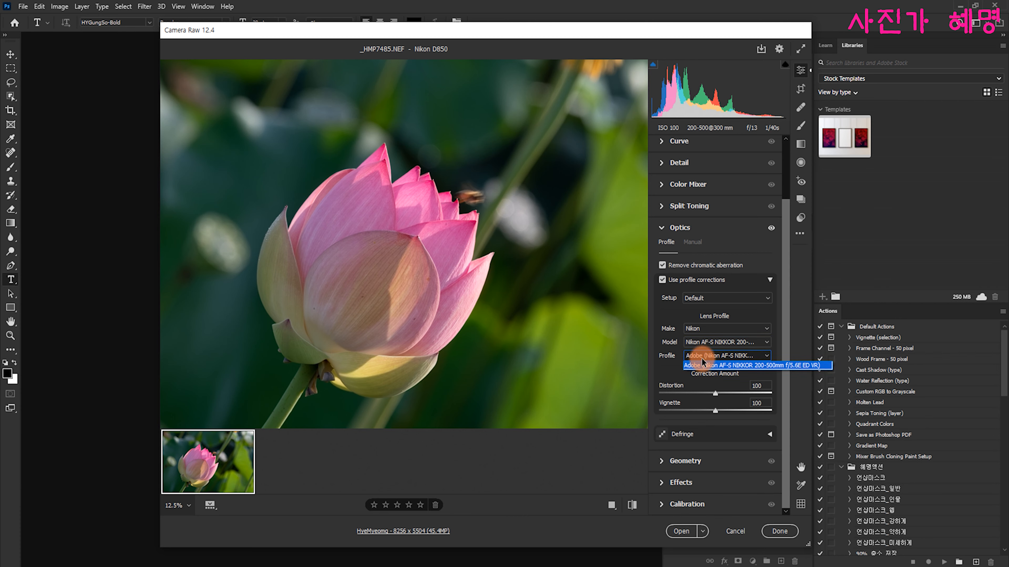
click(692, 388)
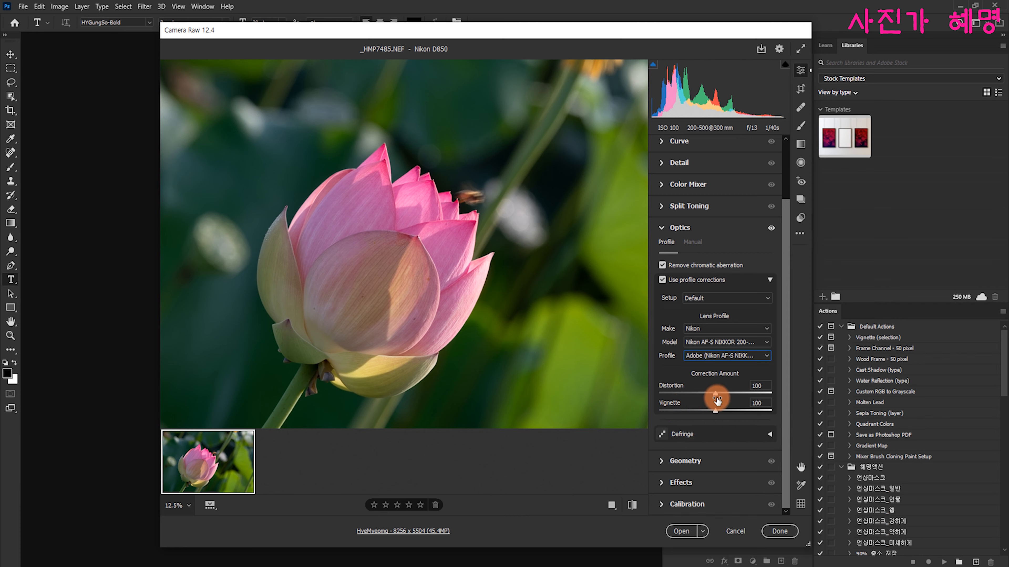
Set the lens profile's Distortion correction to 200, increase its Vignette correction, and close the Optics settings.
drag(716, 396, 780, 395)
click(713, 409)
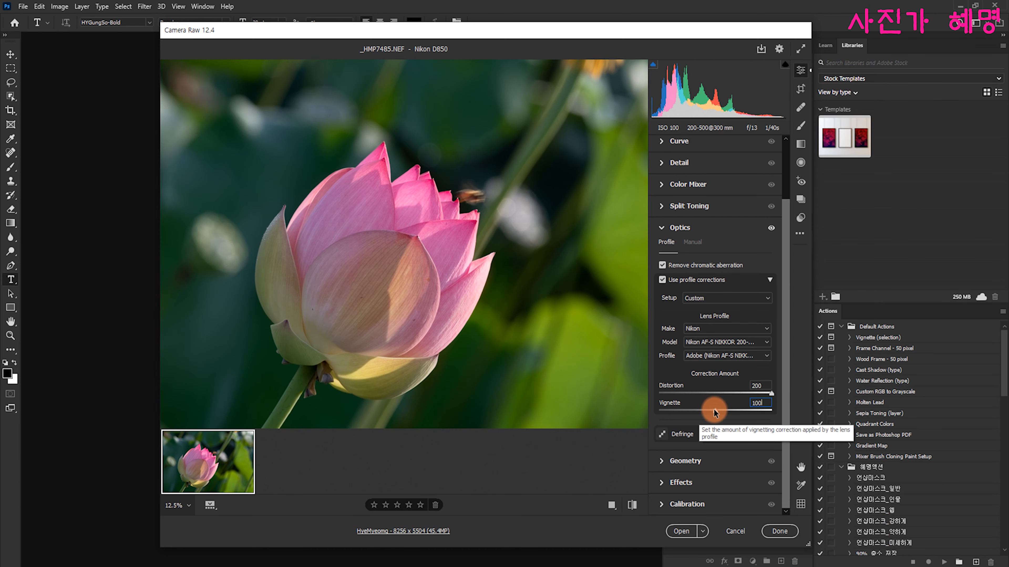
drag(716, 410, 797, 416)
click(680, 228)
Look over the Geometry settings, and set the Effects Grain to 35 with Size 53.
click(685, 323)
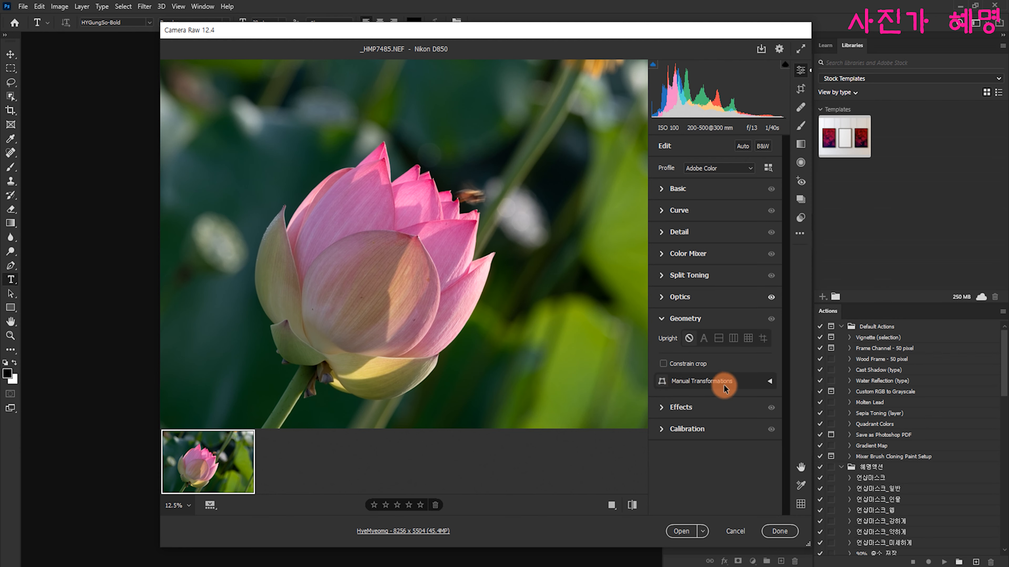
click(683, 407)
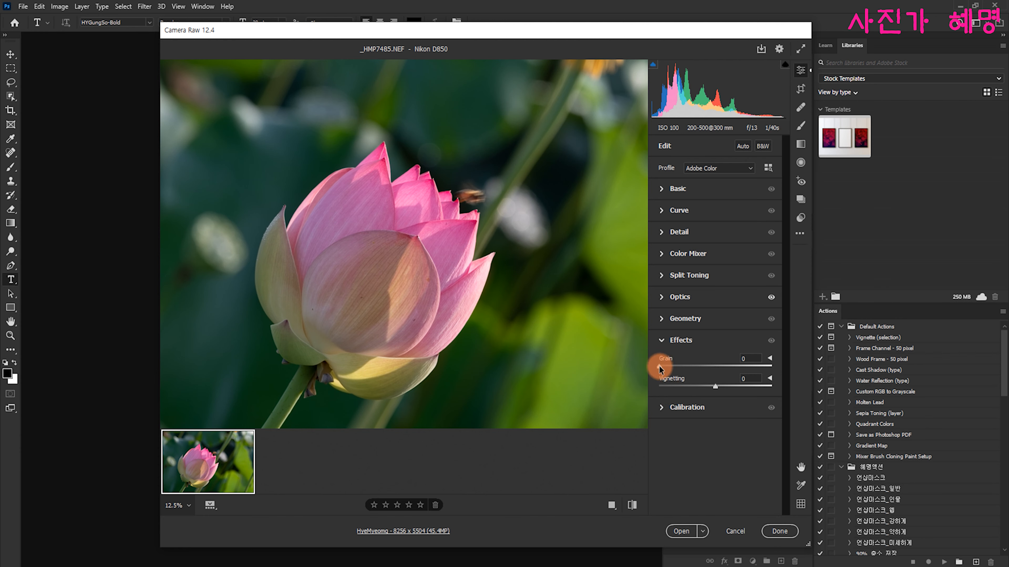
click(778, 360)
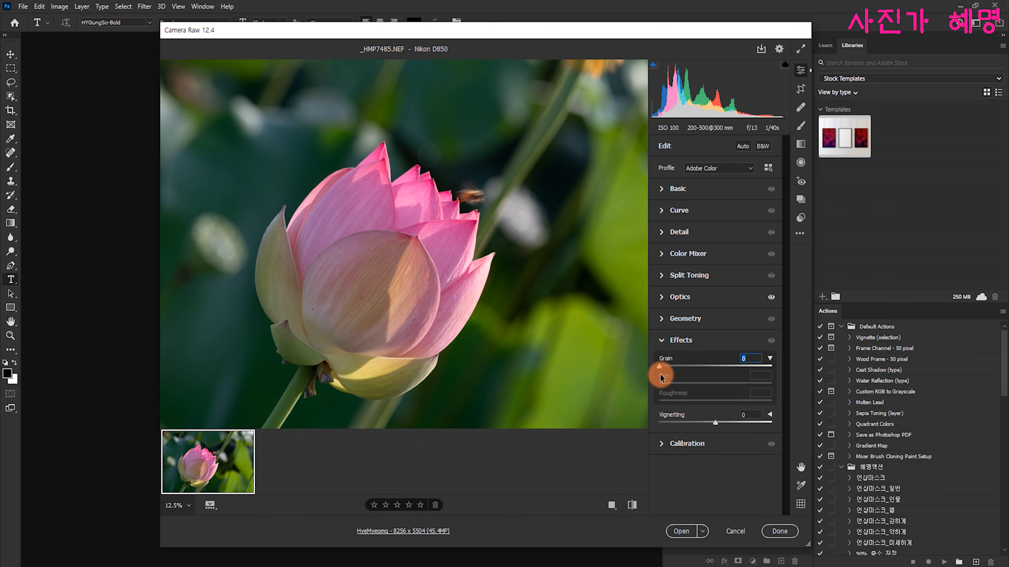
drag(662, 365, 700, 365)
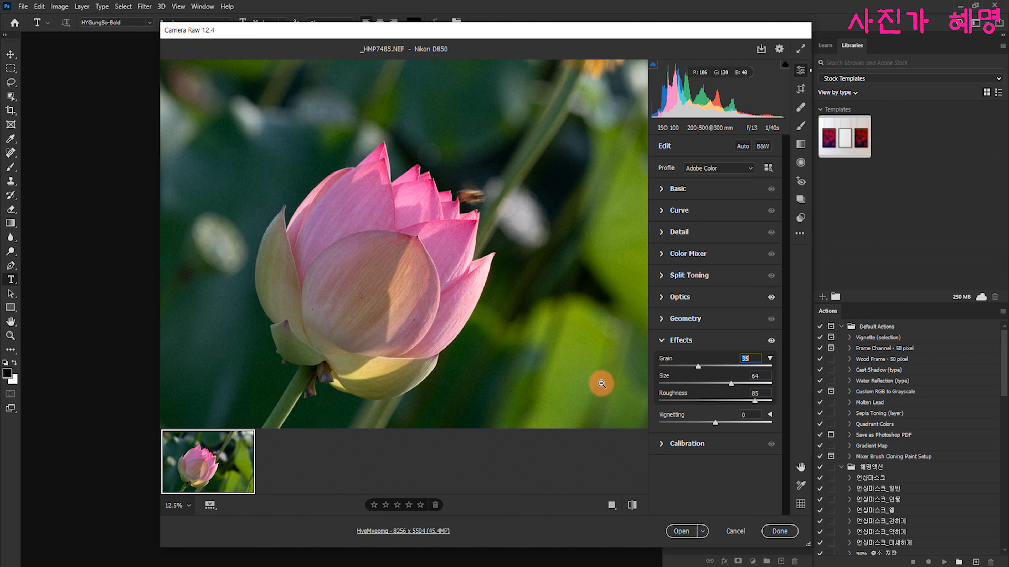
mouse_move(734, 384)
mouse_down()
mouse_move(703, 386)
mouse_move(758, 383)
mouse_move(741, 385)
mouse_up()
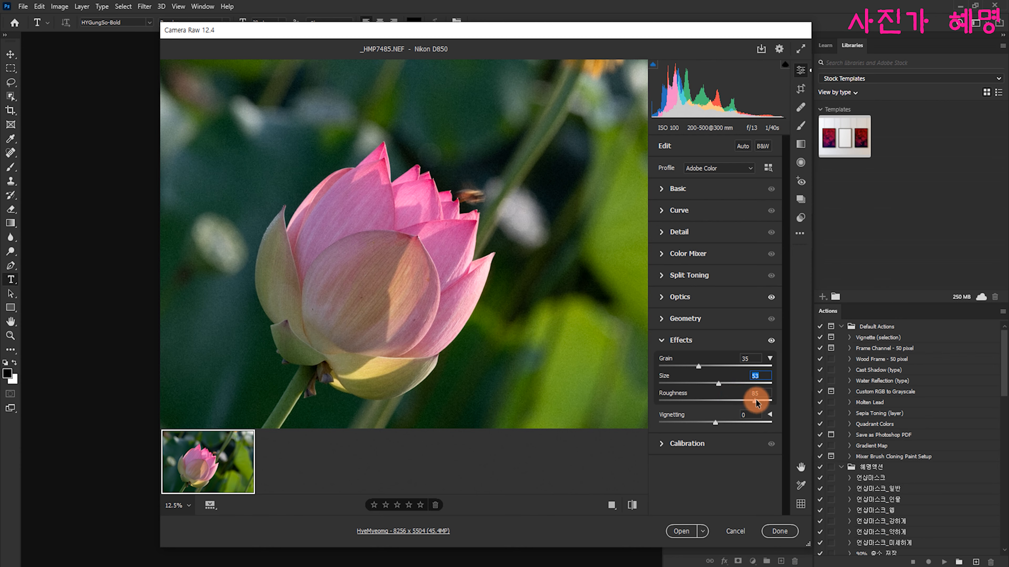
Set the grain's Roughness to 88 and return the Grain amount to 0.
mouse_move(755, 400)
mouse_down()
mouse_move(710, 400)
mouse_move(758, 400)
mouse_up()
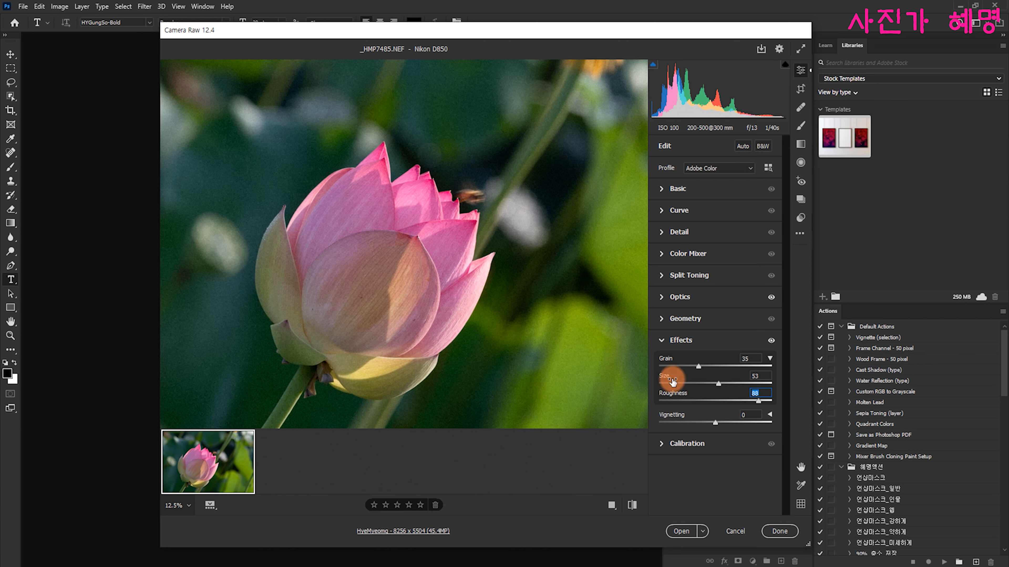
drag(700, 370, 646, 367)
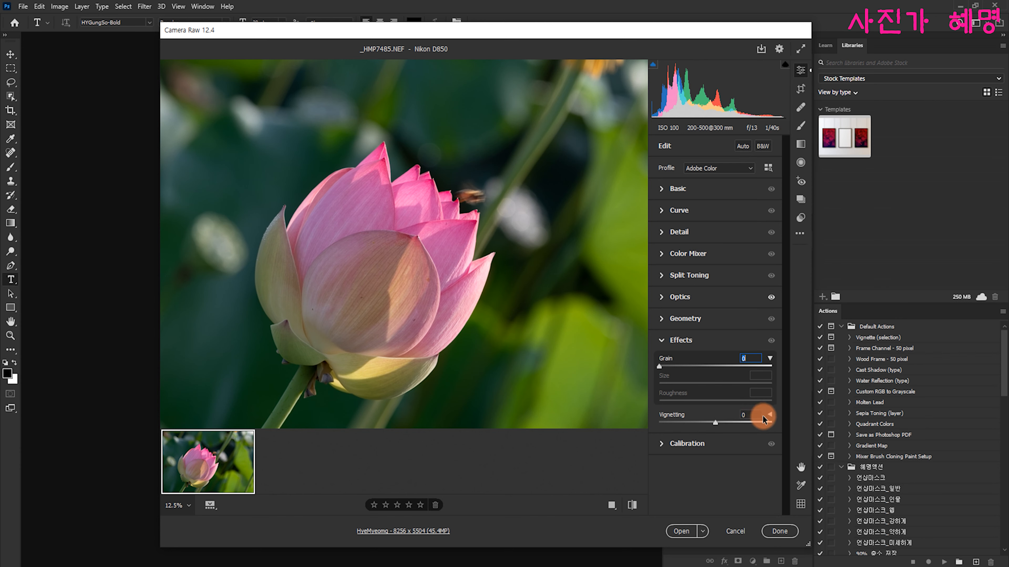
Set Vignetting to +45 in the Effects settings, check its style options, and keep Highlight Priority.
click(771, 416)
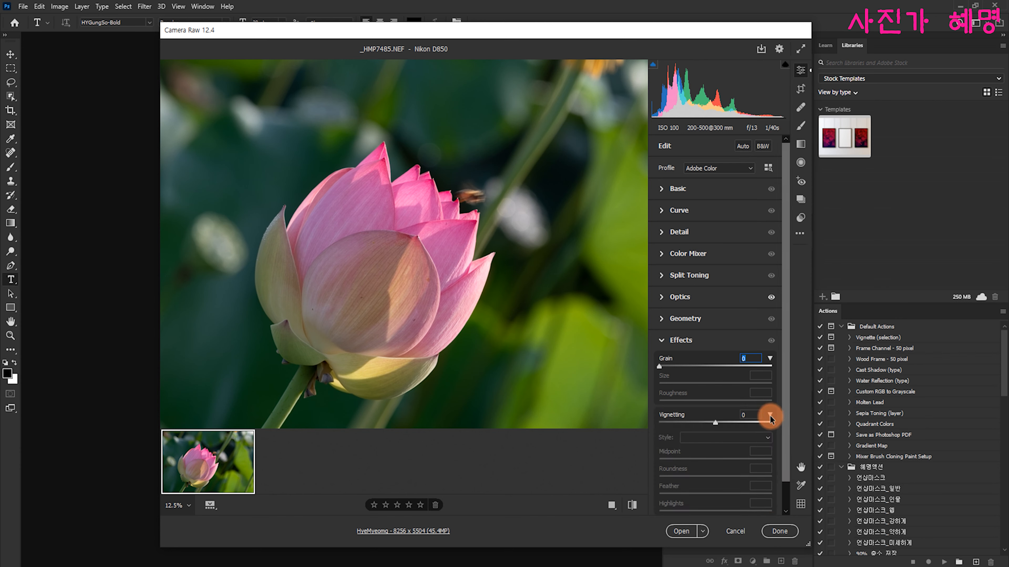
scroll(717, 415, down, 1)
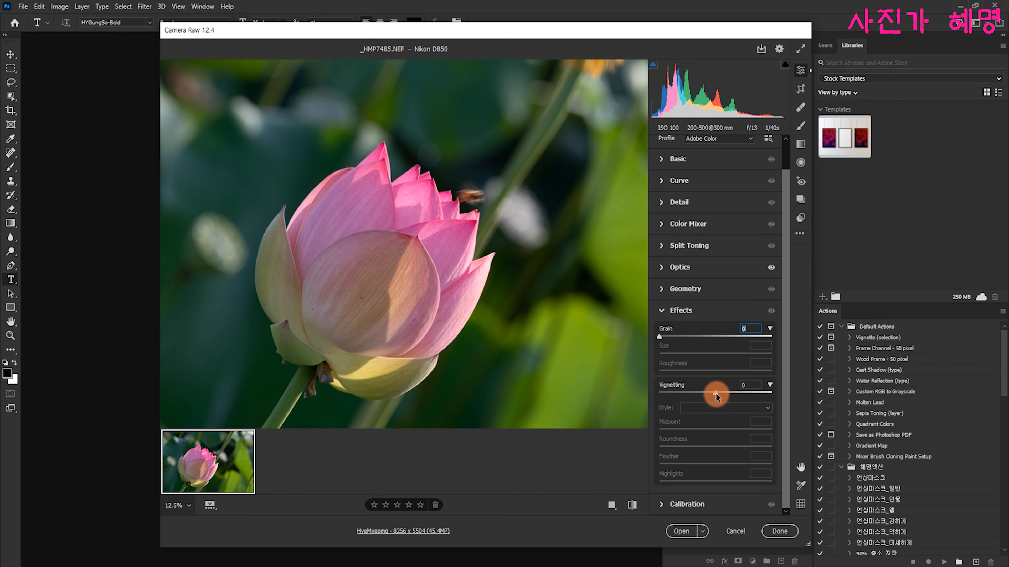
drag(716, 393, 741, 393)
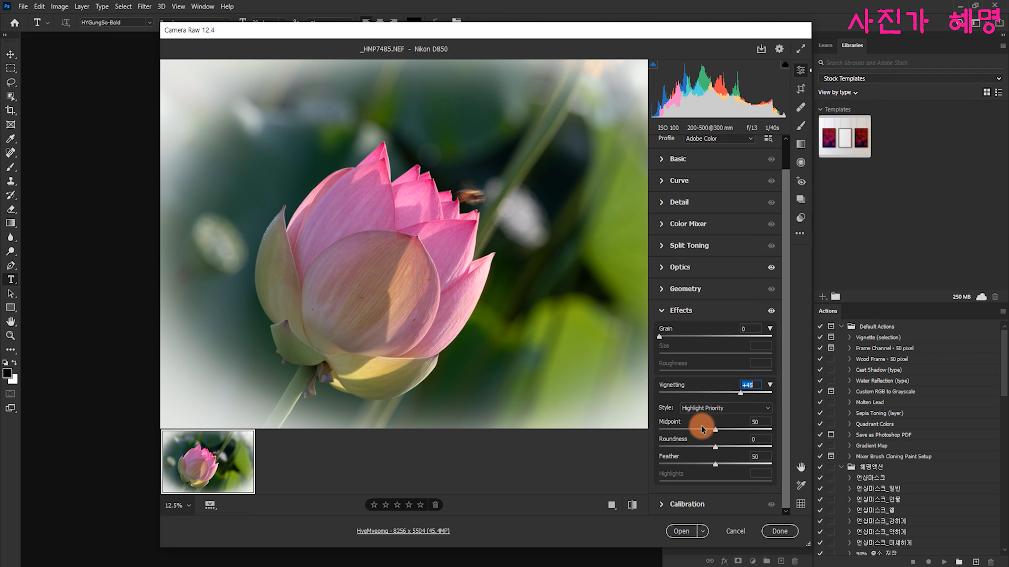
click(706, 407)
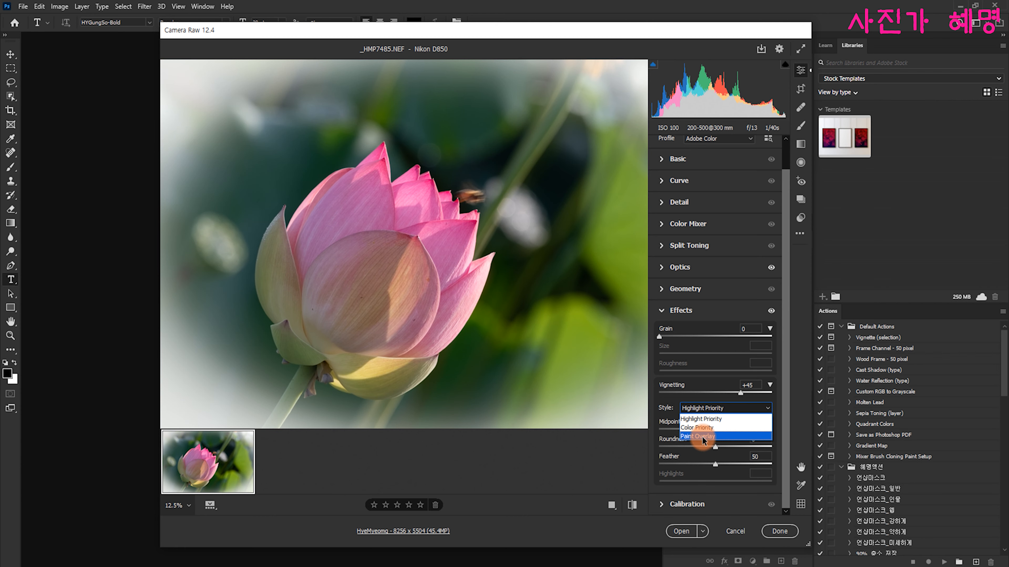
click(700, 417)
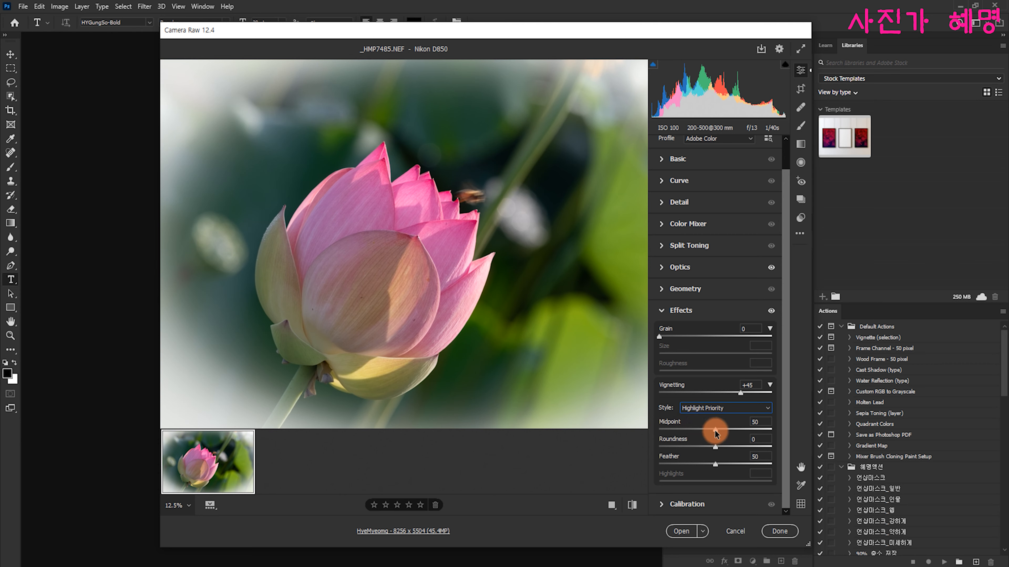
Set the vignette's Midpoint to 54 and Roundness to -21, and try Feather at 23 and at a higher amount.
mouse_move(715, 430)
mouse_down()
mouse_move(677, 429)
mouse_move(719, 427)
mouse_up()
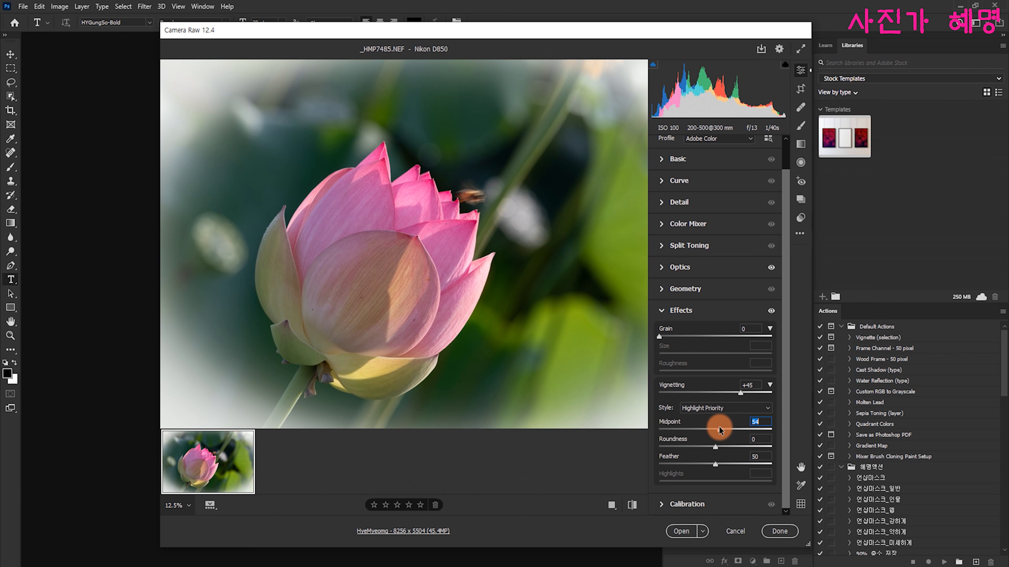
click(714, 457)
mouse_move(714, 449)
mouse_down()
mouse_move(692, 447)
mouse_move(738, 447)
mouse_move(692, 443)
mouse_move(704, 441)
mouse_up()
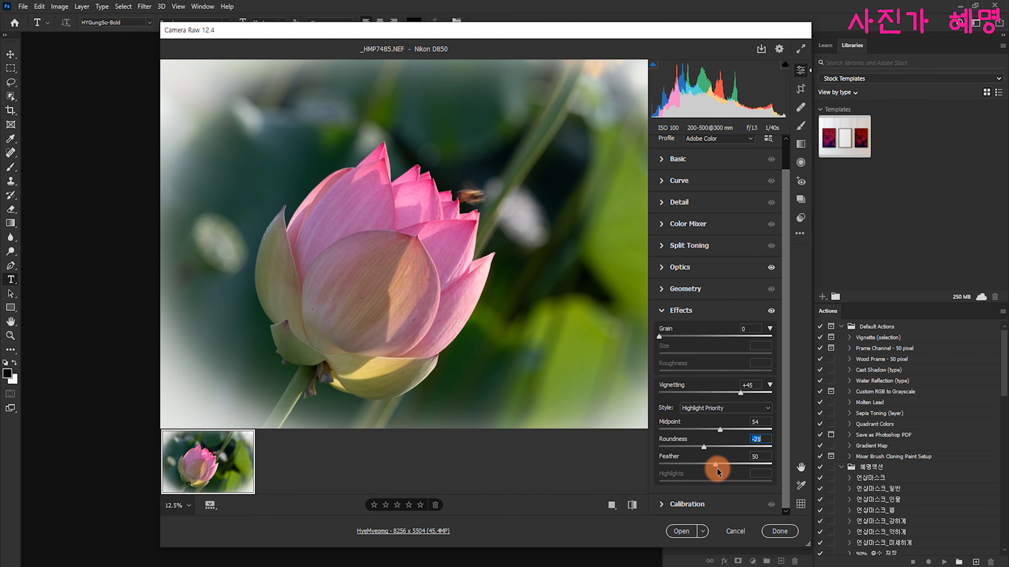
drag(716, 464, 685, 463)
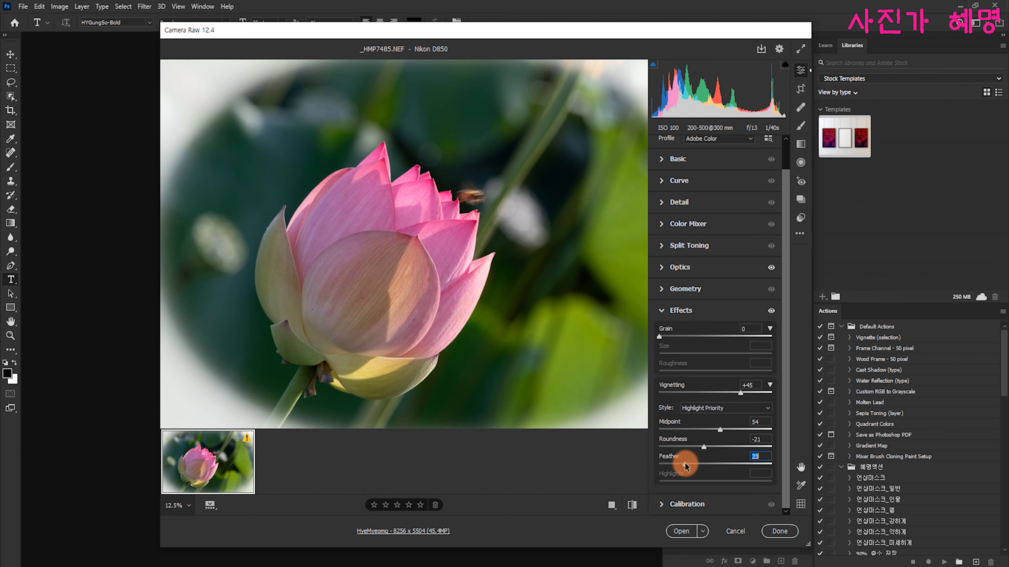
drag(678, 463, 730, 459)
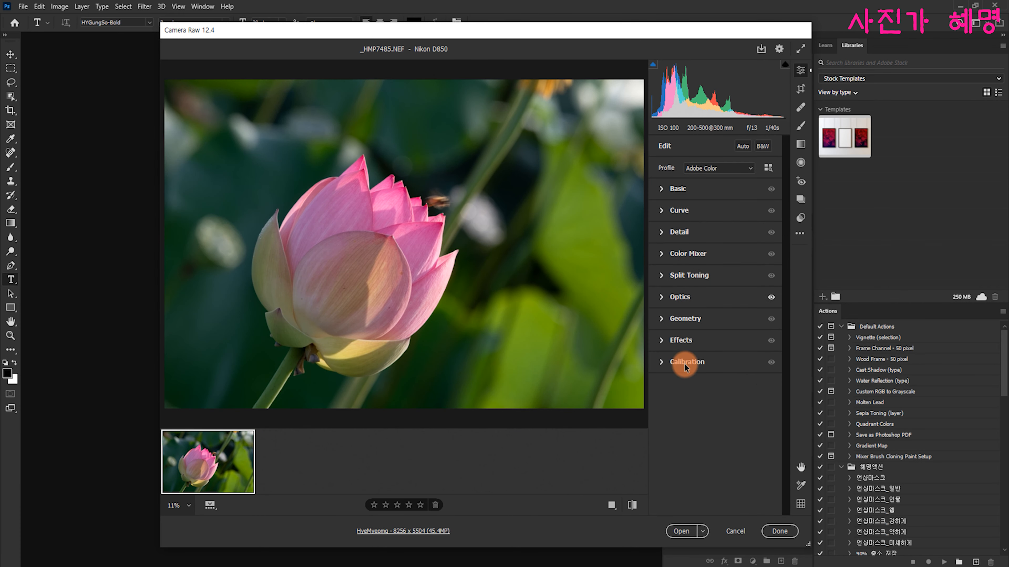
In Calibration, keep process Version 5 (Current) and set Shadows Tint to -10, Red Primary Hue to -46 and Red Primary Saturation to +63.
click(686, 362)
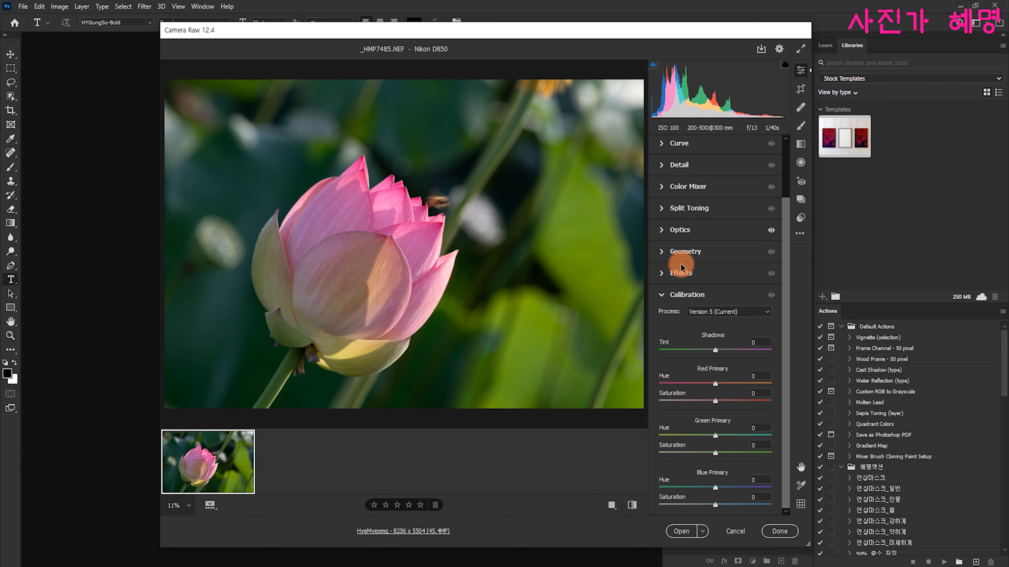
click(695, 314)
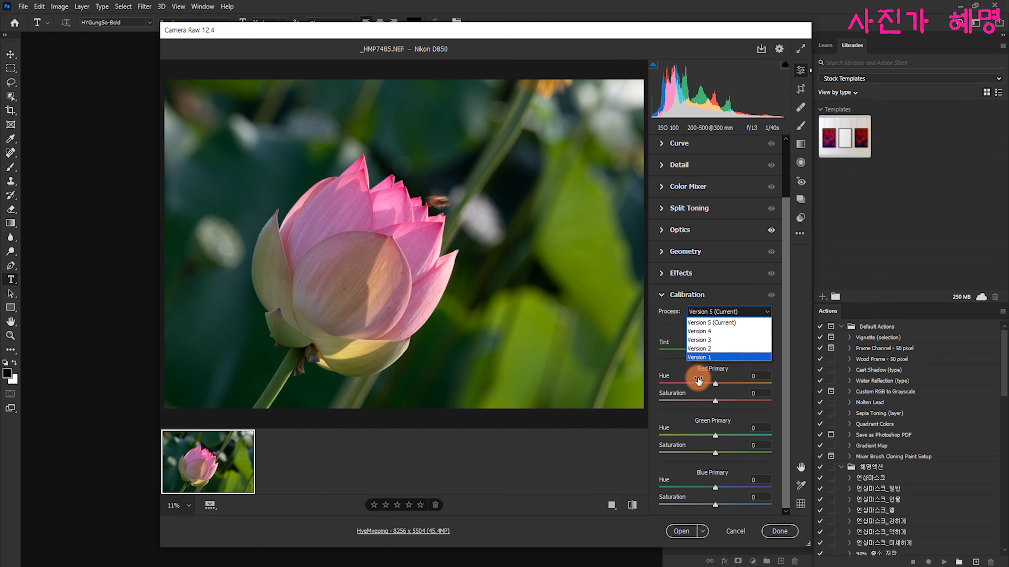
click(704, 323)
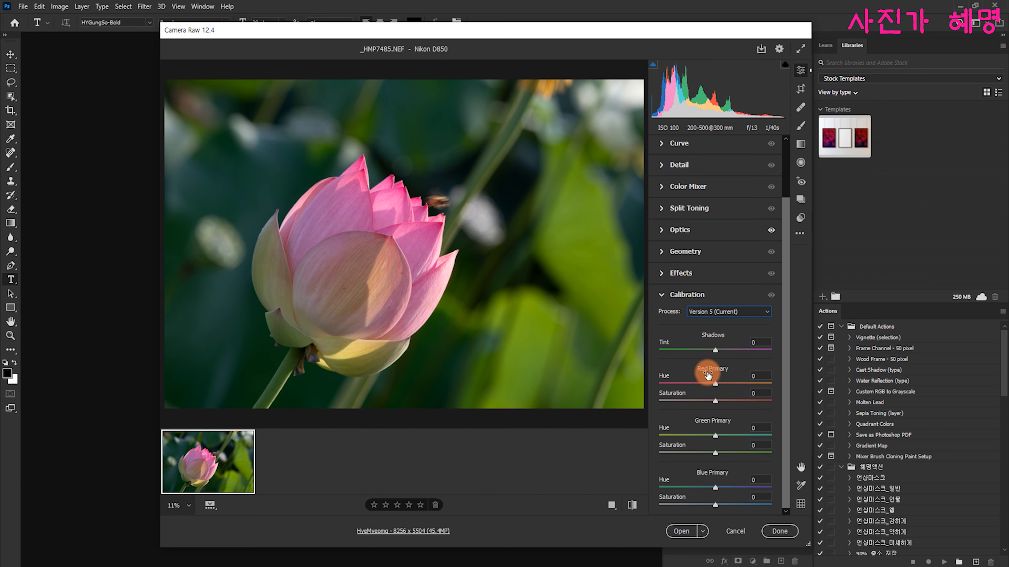
mouse_move(716, 349)
mouse_down()
mouse_move(678, 350)
mouse_move(756, 351)
mouse_move(710, 351)
mouse_up()
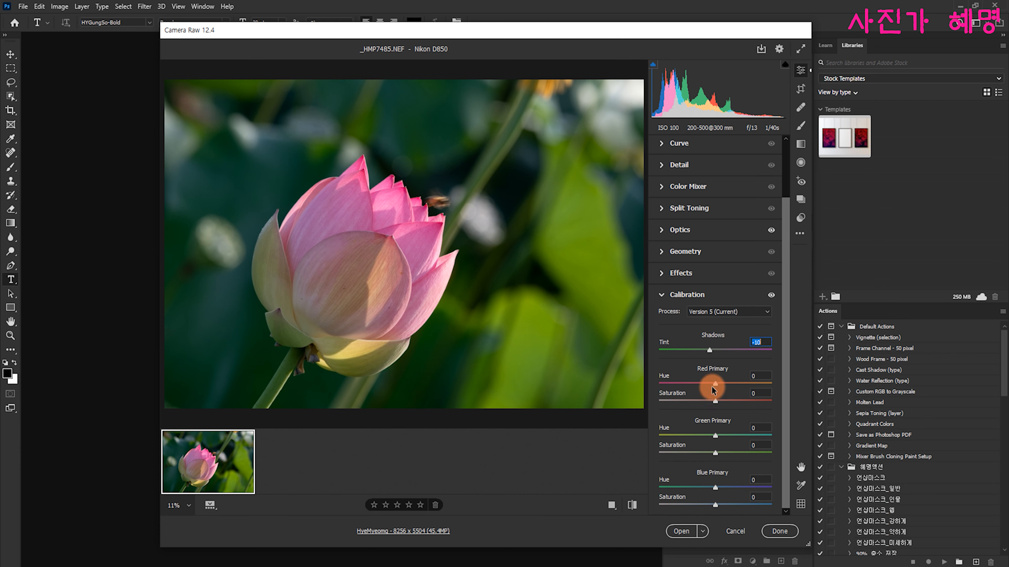
drag(713, 384, 751, 404)
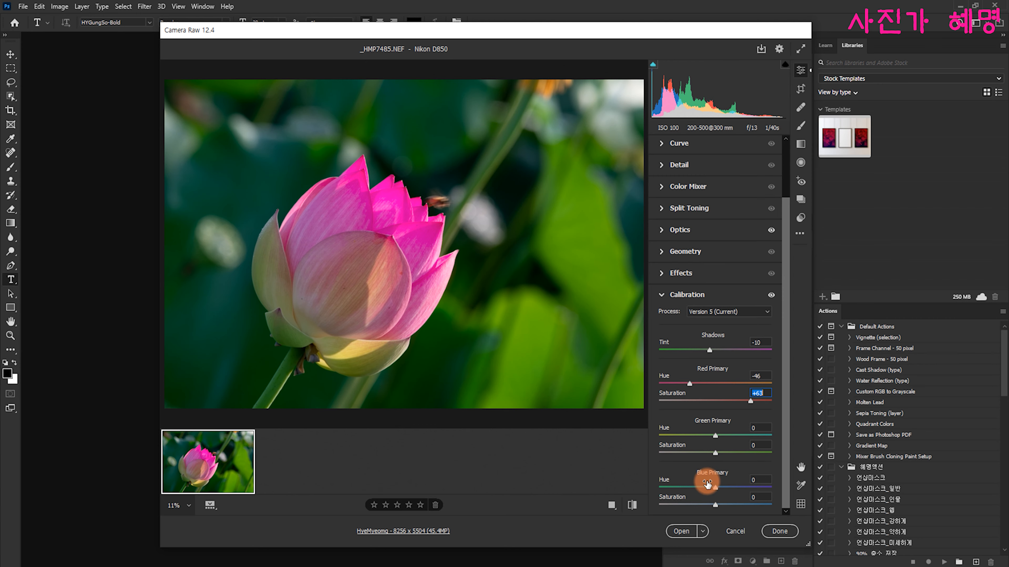
Try a 4 x 5 / 8 x 10 crop on the photo and reopen the aspect ratio choices.
click(800, 89)
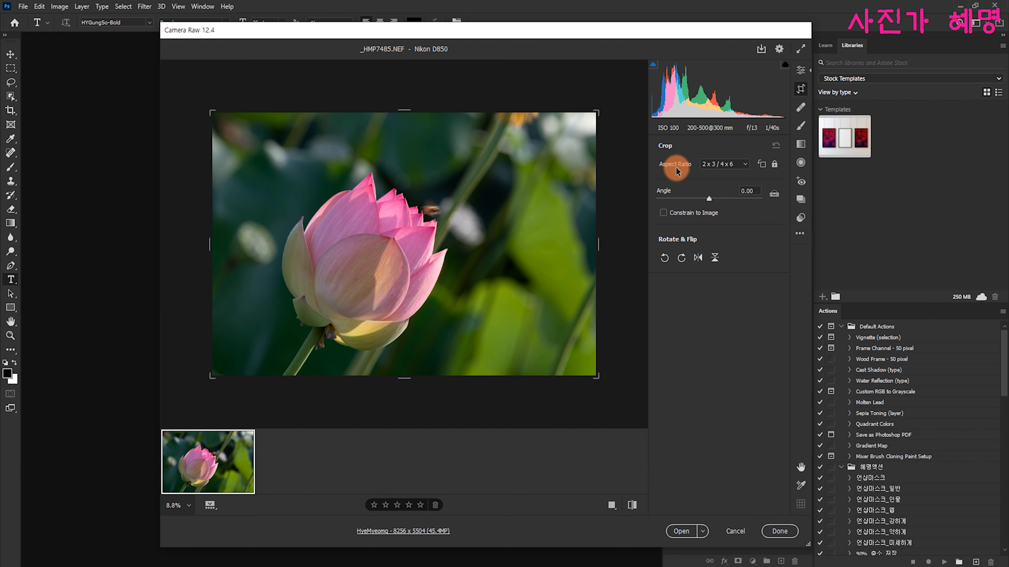
click(744, 165)
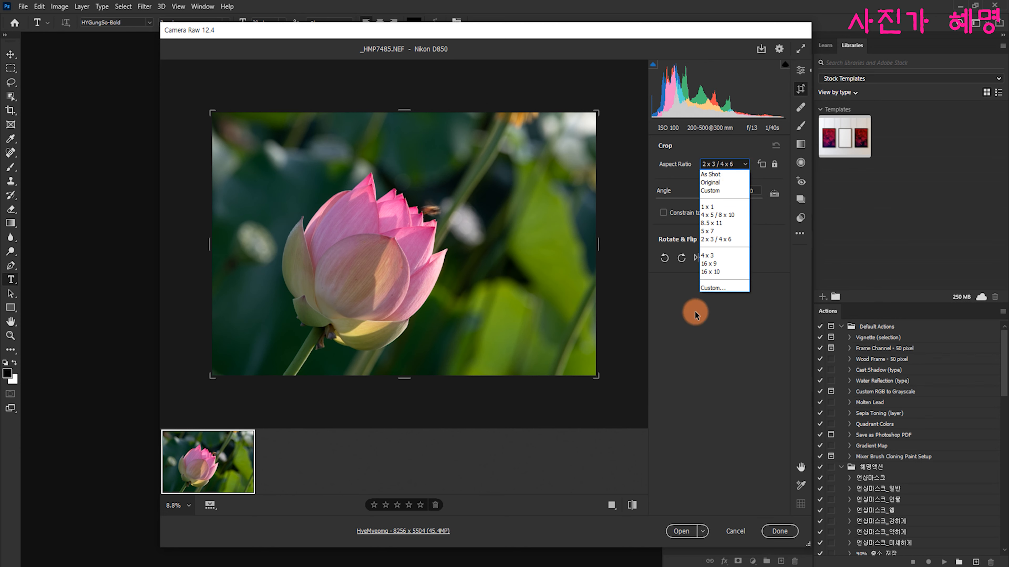
click(706, 215)
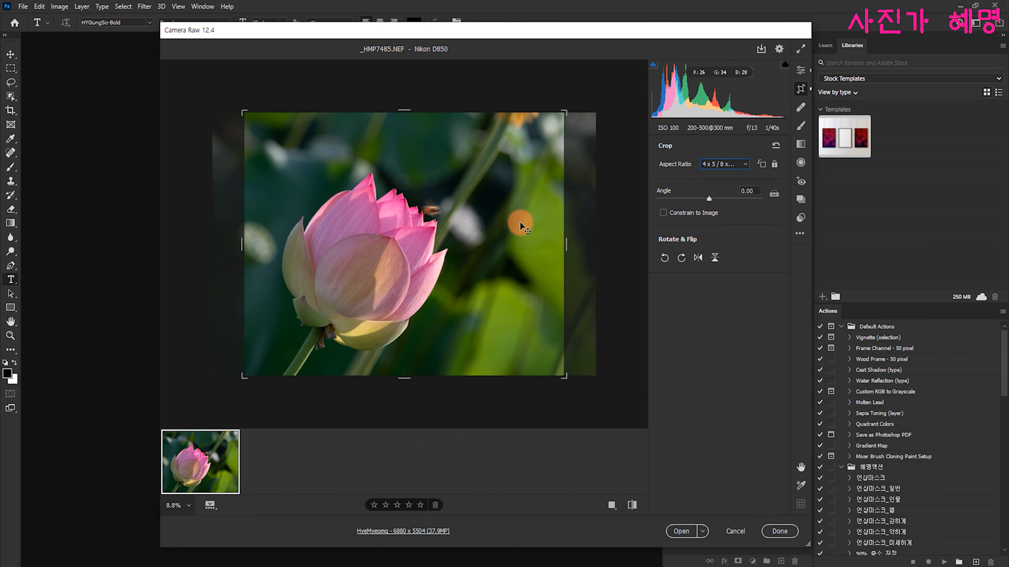
click(744, 165)
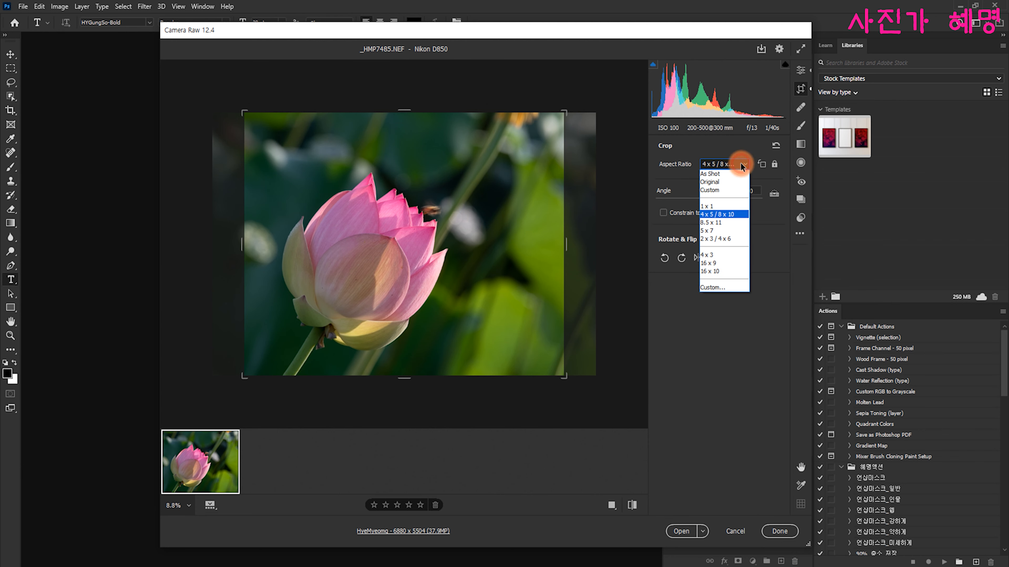
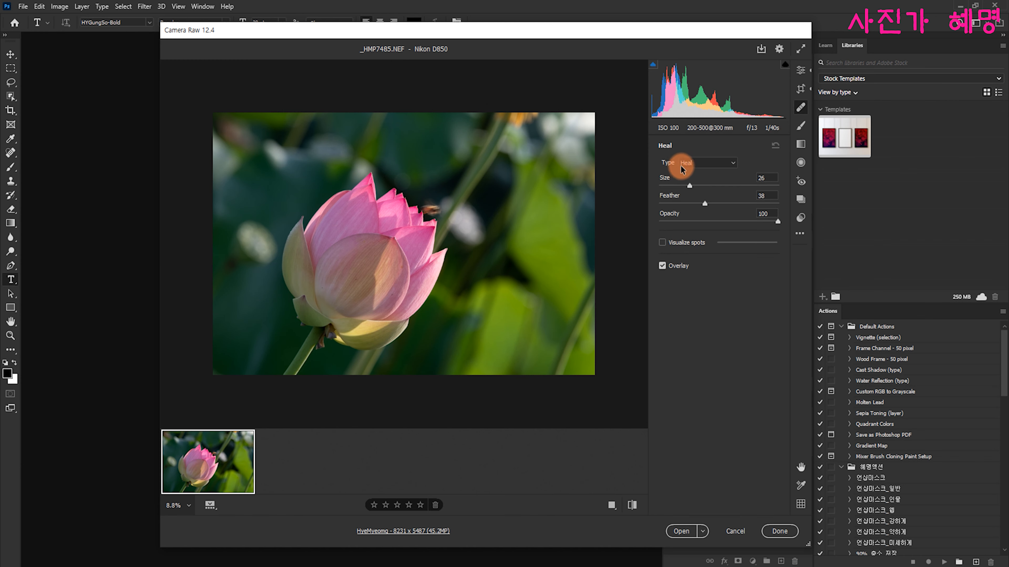
Check the healing types, keep Heal, and set its Size to 43, Feather to 53 and Opacity to 83.
click(688, 163)
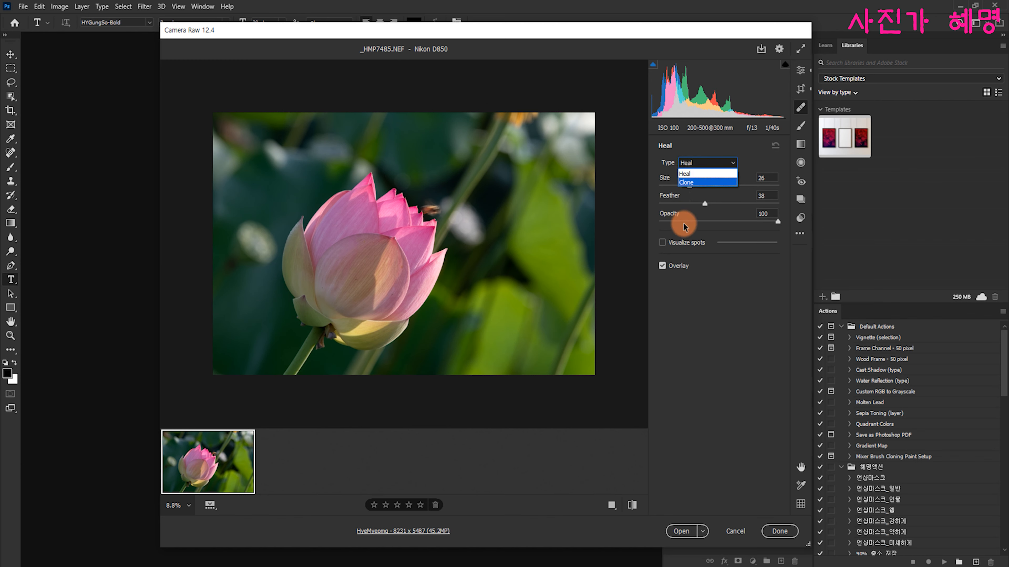
click(691, 283)
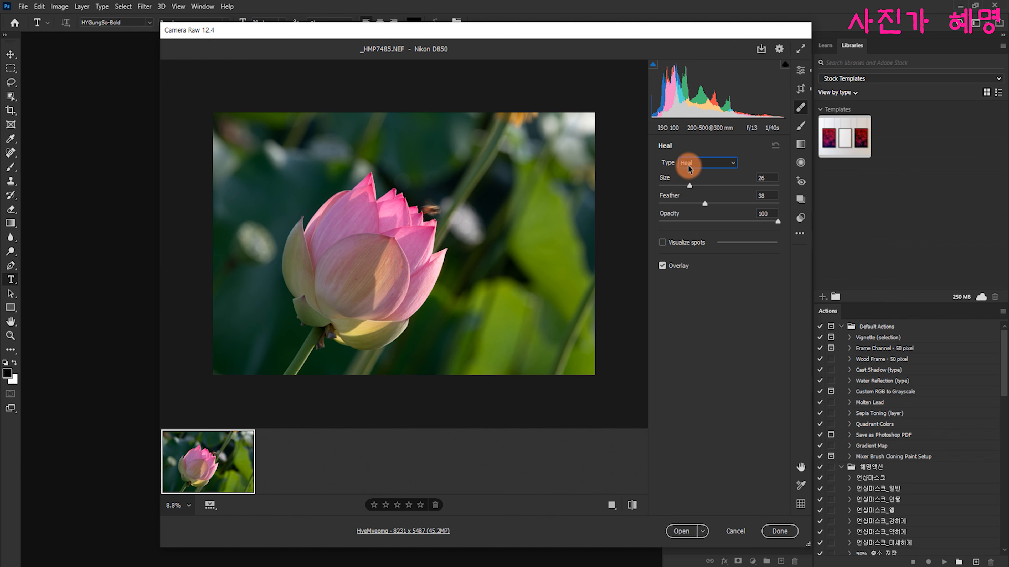
drag(690, 186, 722, 203)
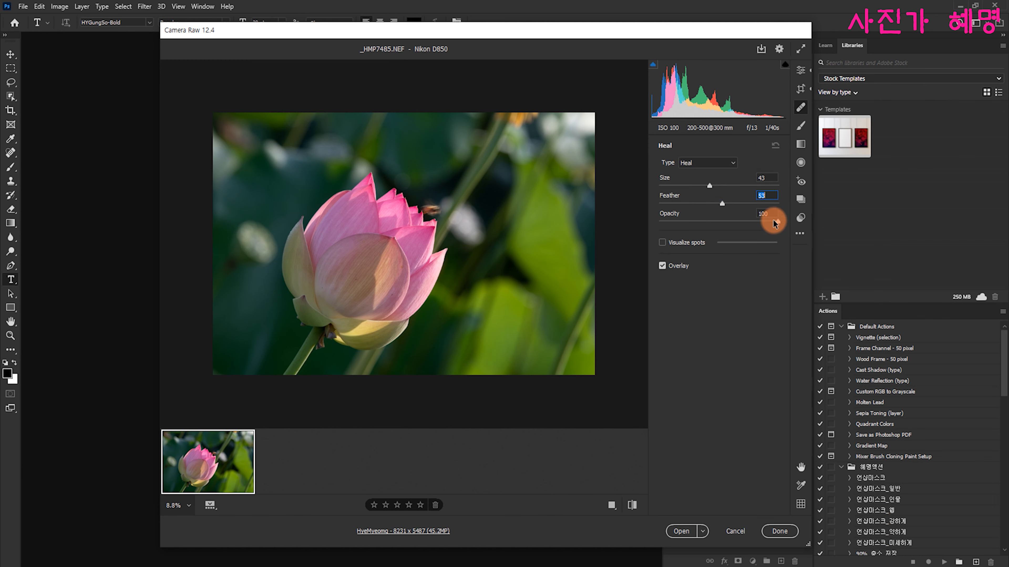
drag(778, 221, 756, 220)
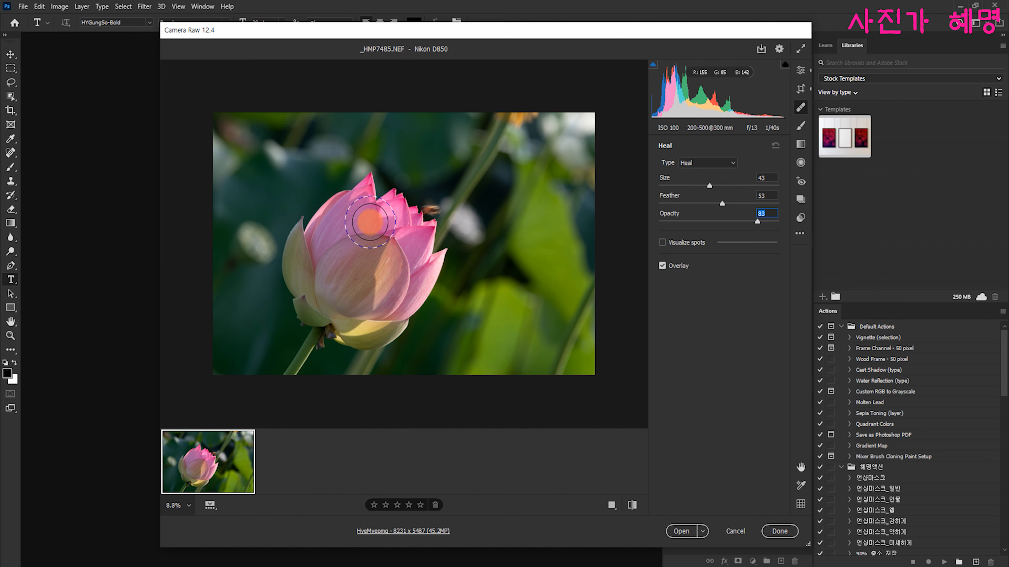
Heal a spot on the lotus's upper petals and turn on spot visualization.
click(364, 218)
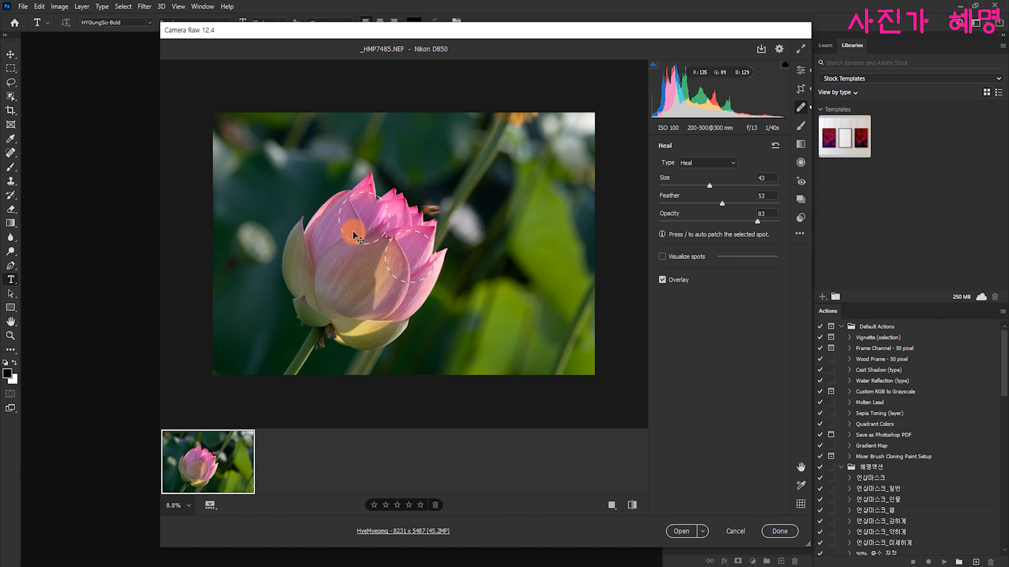
click(334, 250)
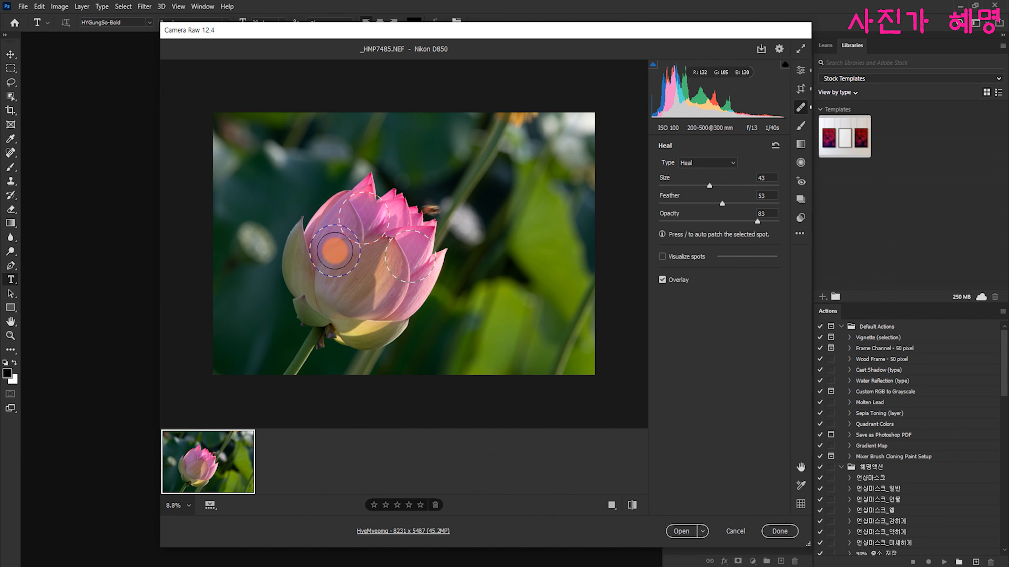
click(662, 257)
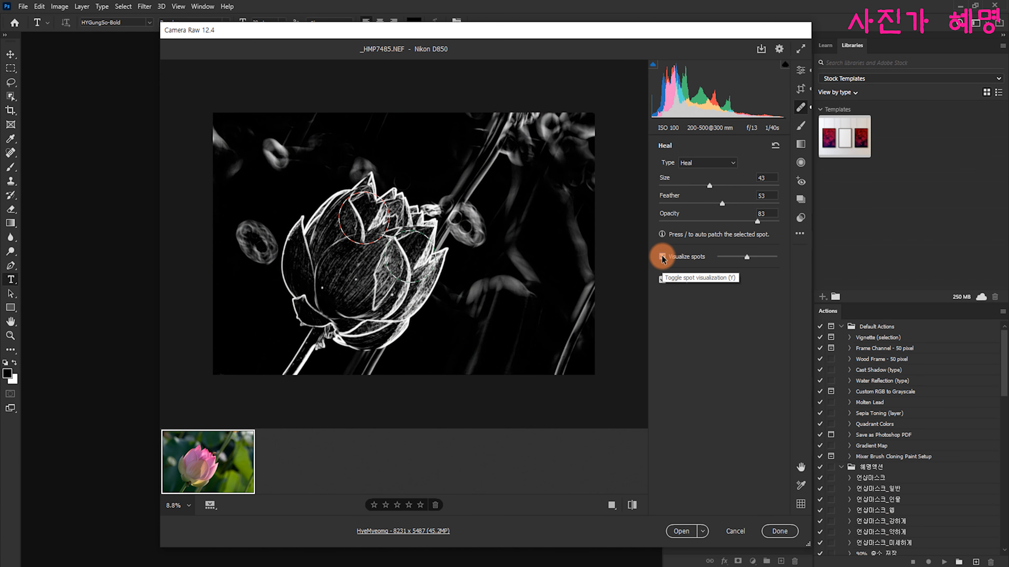
Paint a new Adjustment Brush stroke over the lotus's upper petals and look over its Selective Edits settings.
click(798, 128)
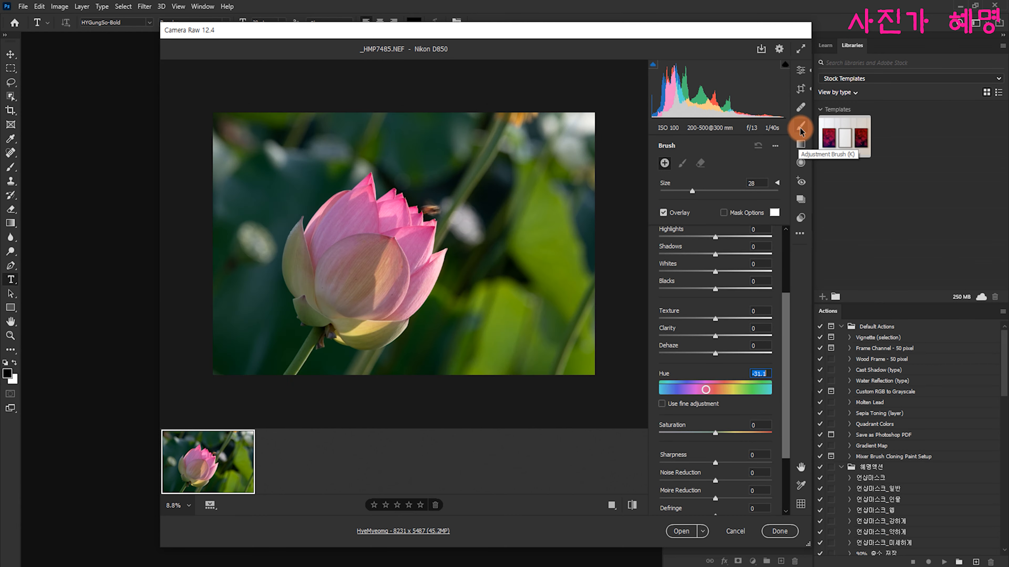
click(670, 168)
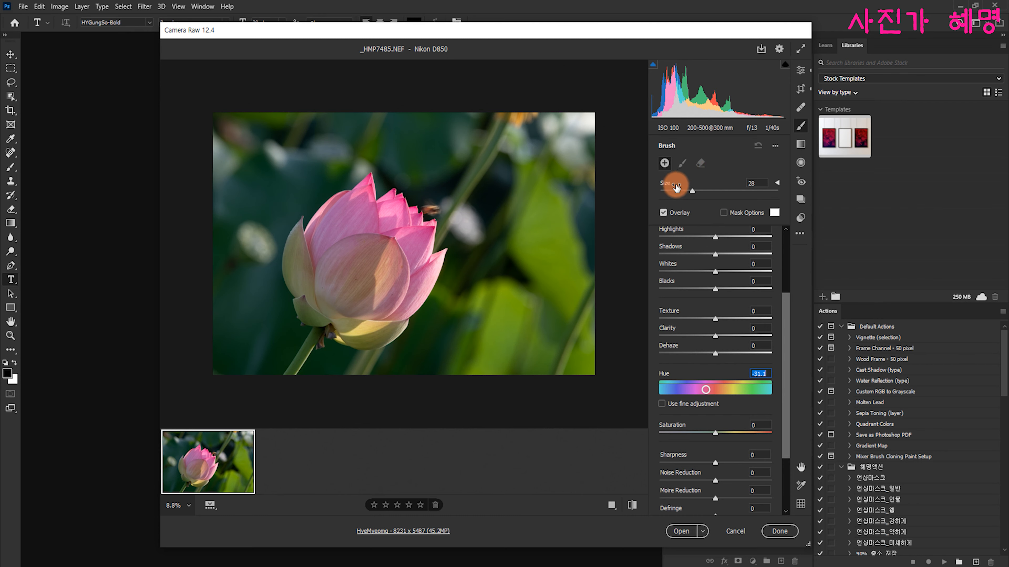
click(665, 164)
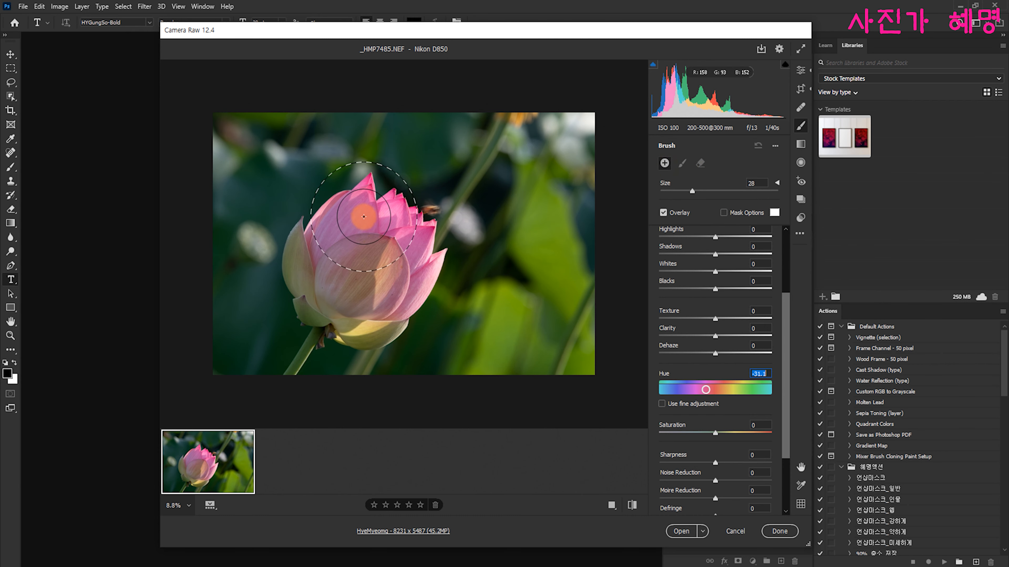
drag(371, 208, 391, 226)
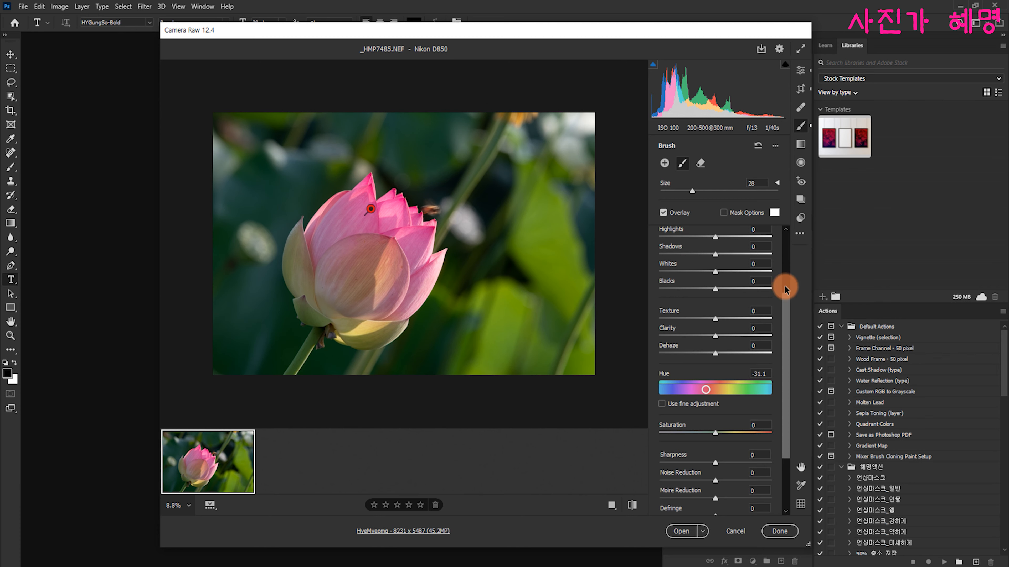
drag(788, 301, 788, 216)
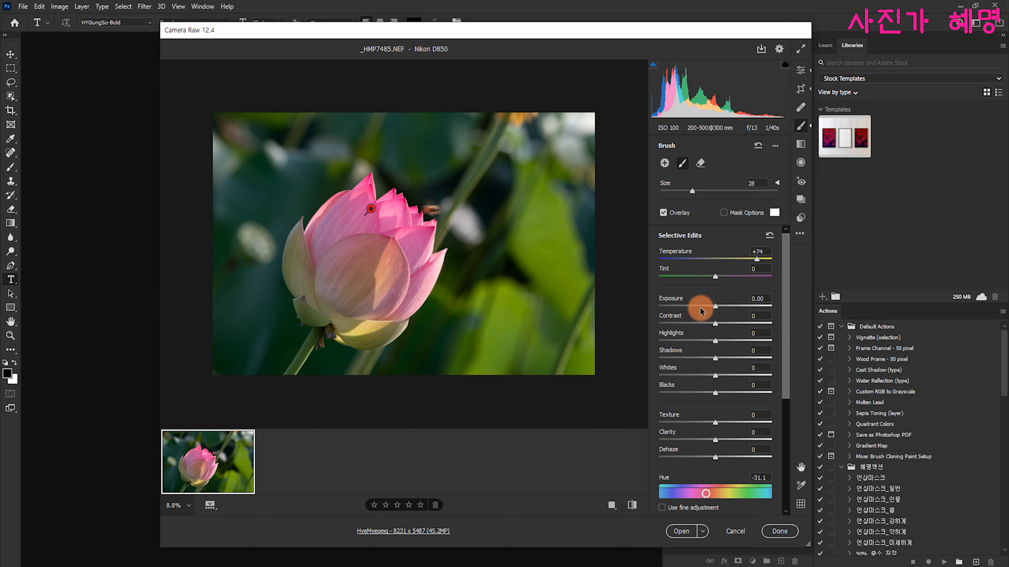
scroll(700, 391, down, 5)
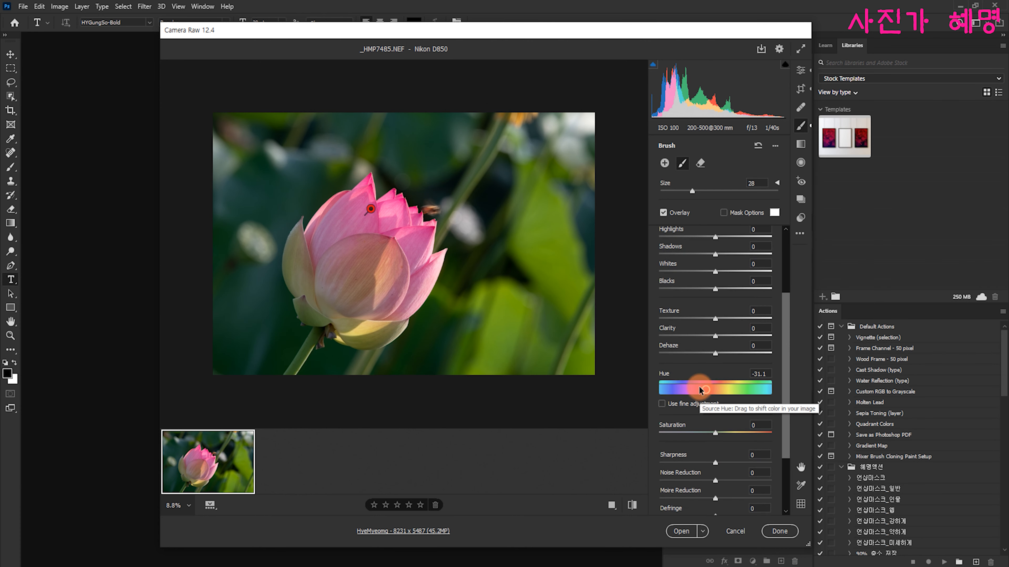
scroll(698, 393, up, 5)
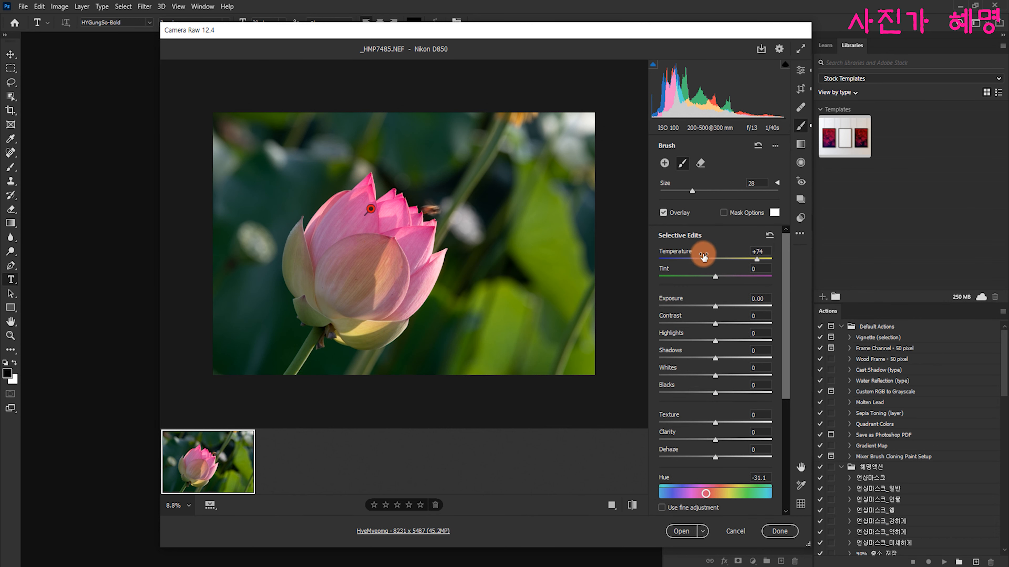
Set the brush stroke's Temperature to +3 and turn on fine adjustment for its Hue.
mouse_move(703, 256)
mouse_down()
mouse_move(754, 259)
mouse_move(661, 262)
mouse_move(774, 260)
mouse_move(714, 259)
mouse_up()
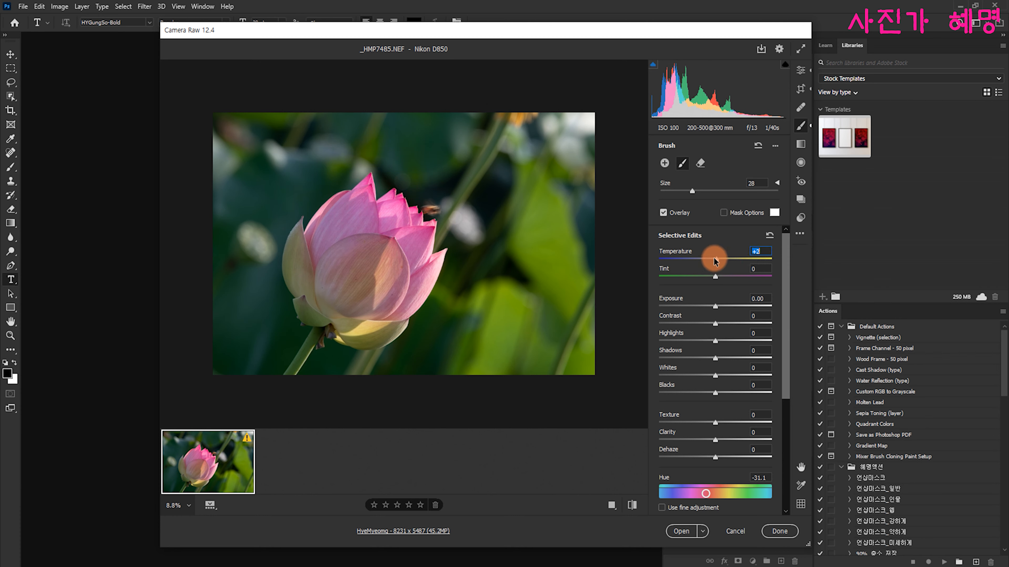
scroll(712, 286, down, 2)
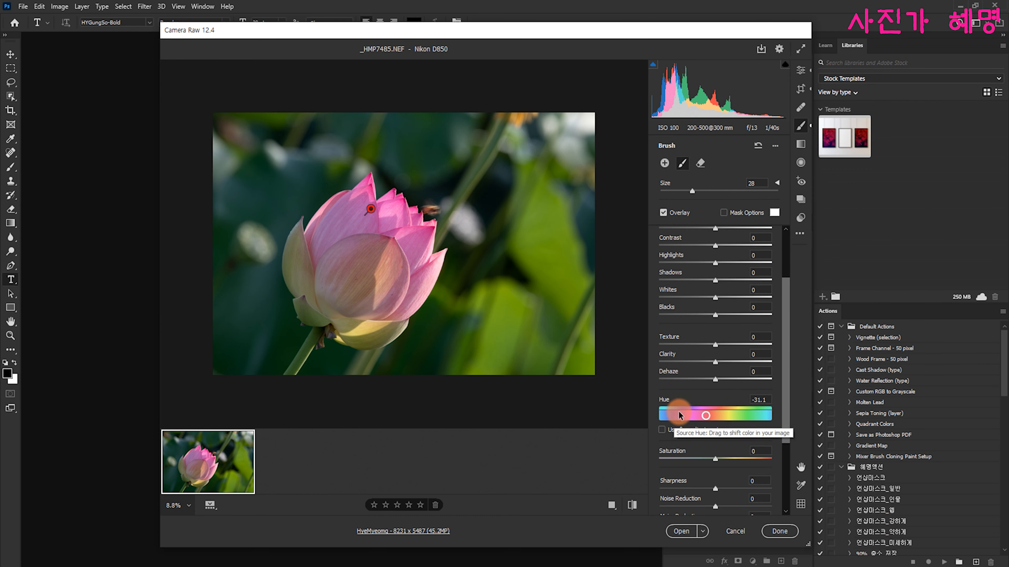
scroll(677, 412, down, 1)
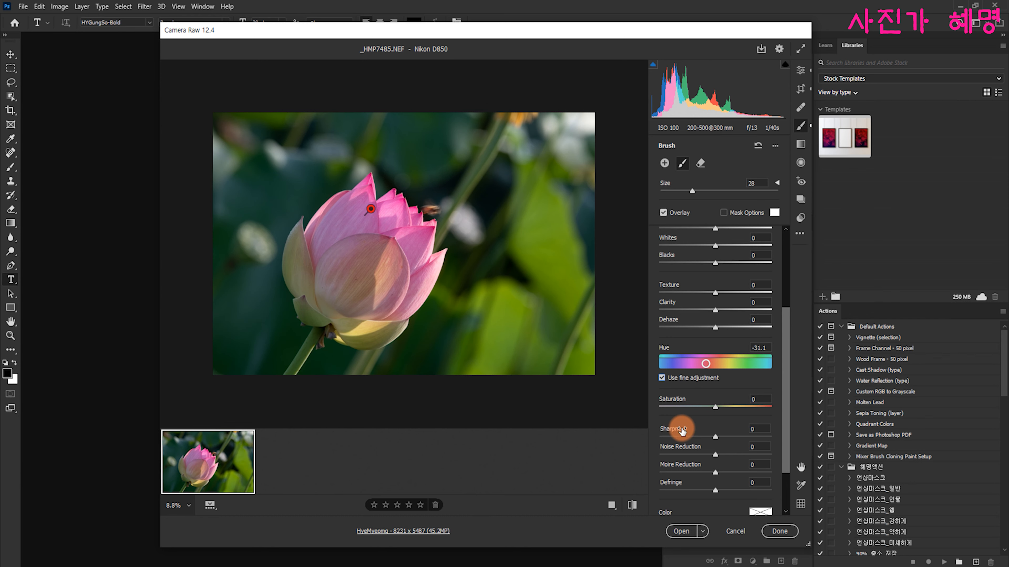
scroll(682, 430, down, 2)
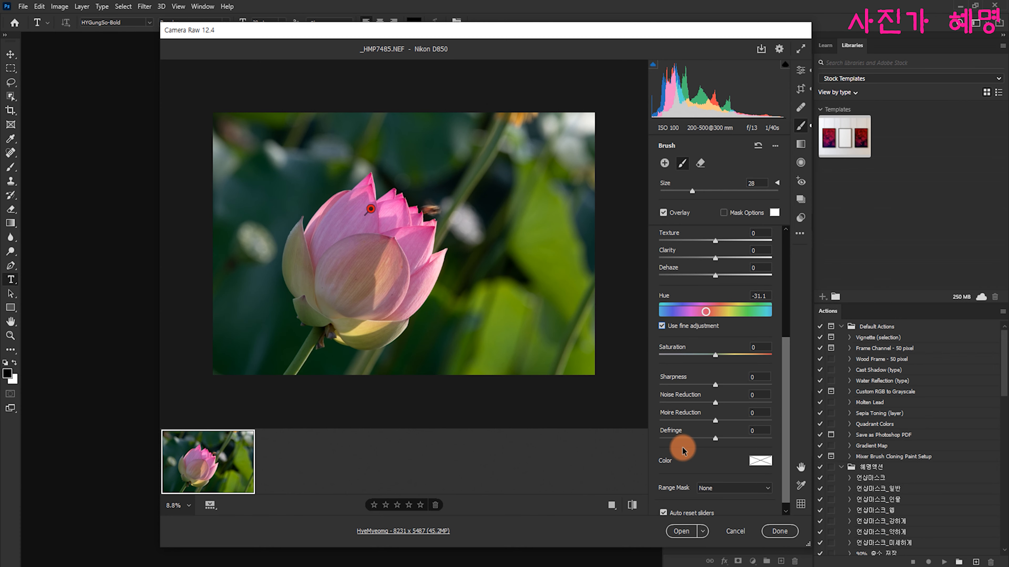
Tint the brush stroke with a blue color of Hue 240 and Saturation 71.
scroll(682, 451, up, 1)
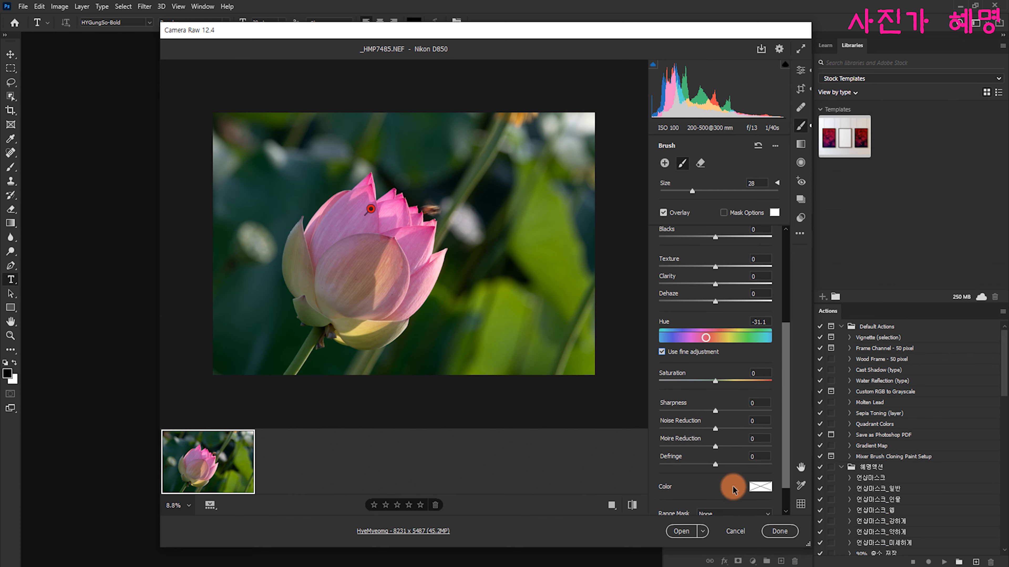
click(759, 486)
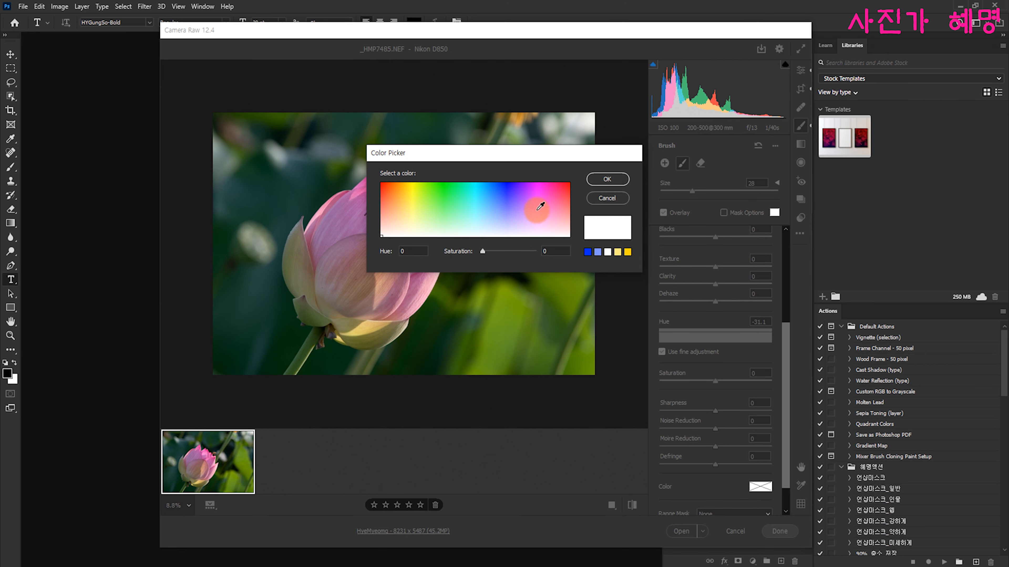
click(506, 198)
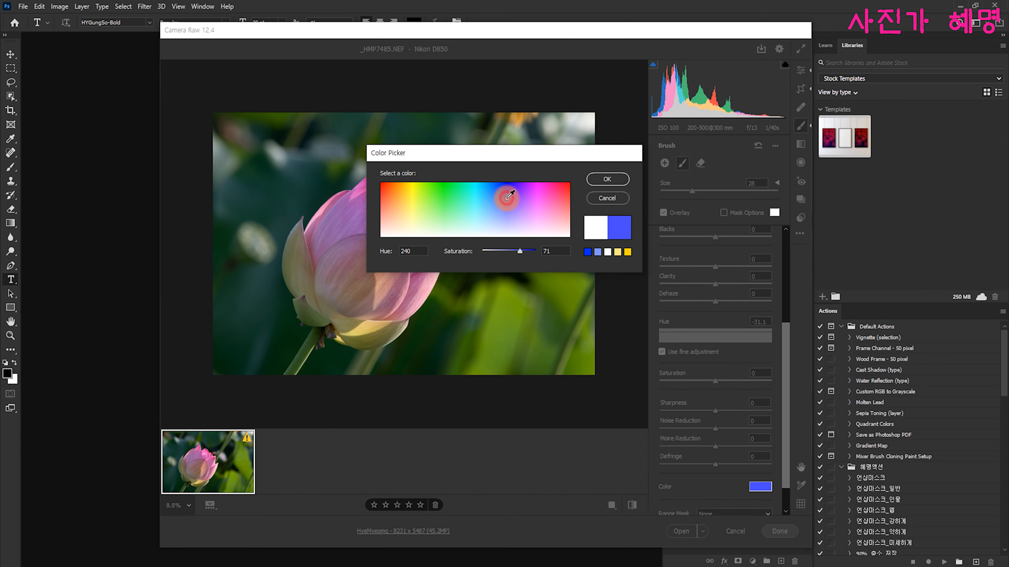
click(600, 179)
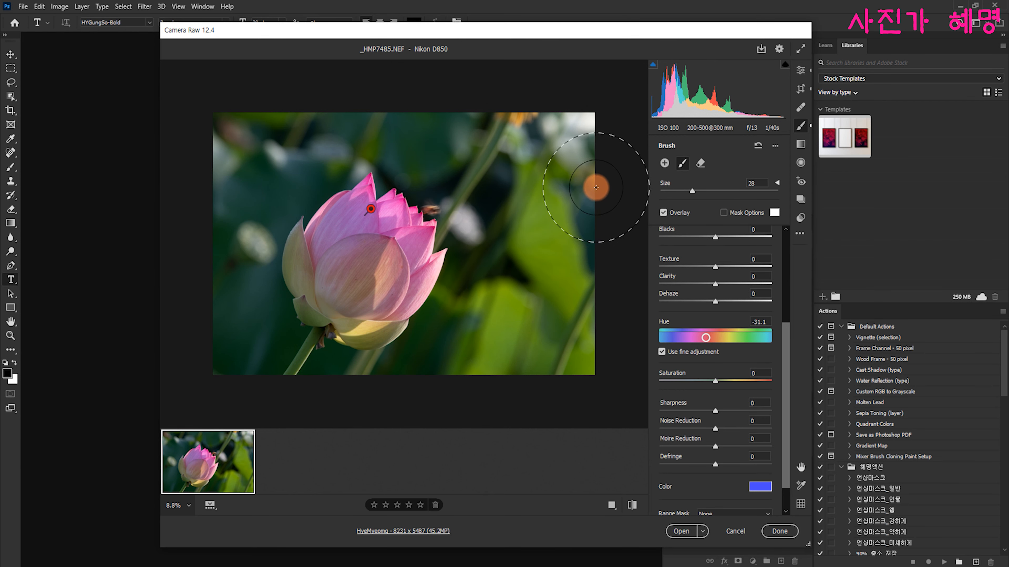
Look over the Range Mask choices available for the brush stroke.
scroll(689, 318, down, 1)
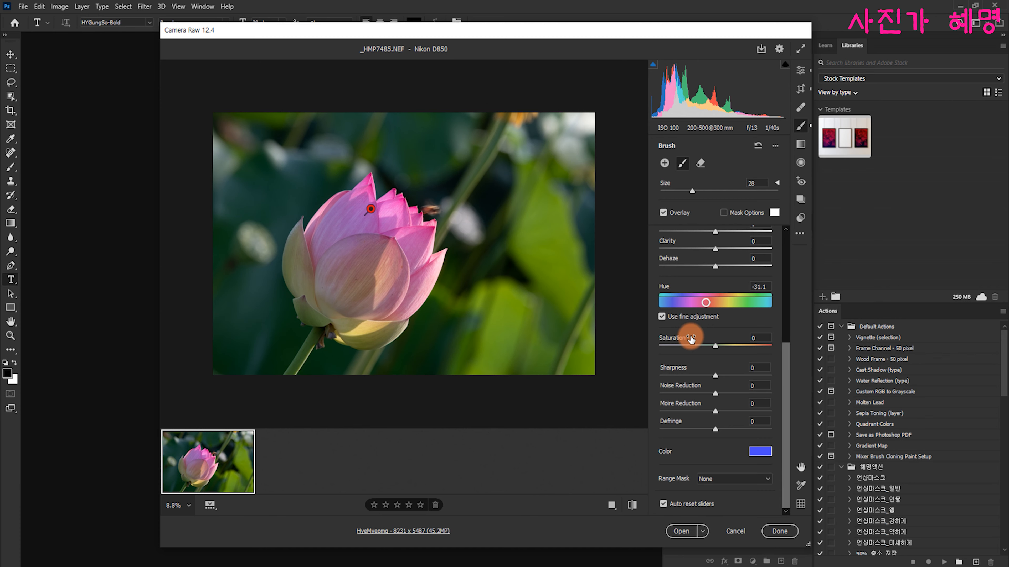
click(701, 479)
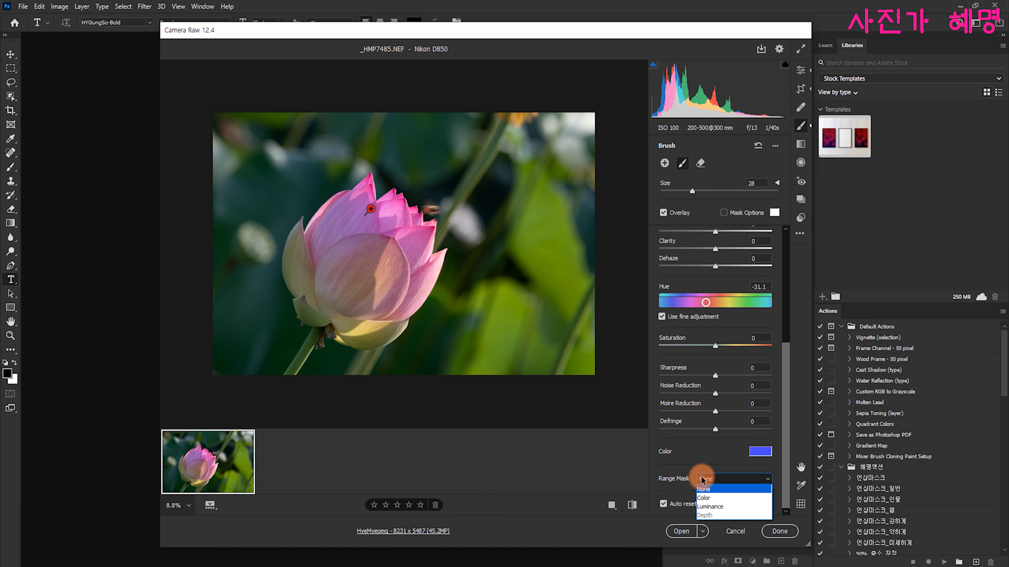
click(694, 159)
Add a vertical Graduated Filter from the photo's upper edge to the lotus tip and set its Temperature to +59.
key(g)
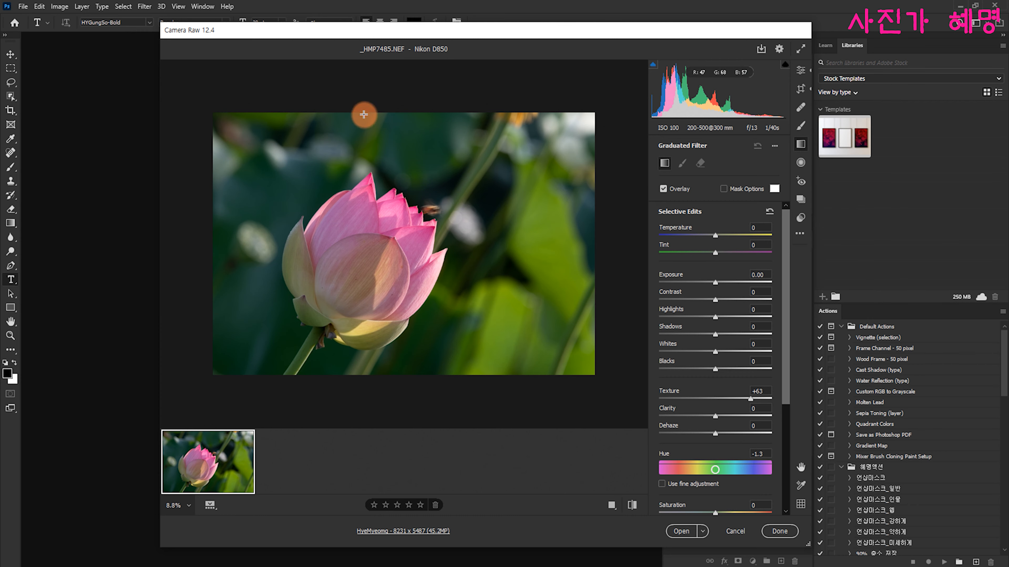
drag(363, 115, 364, 189)
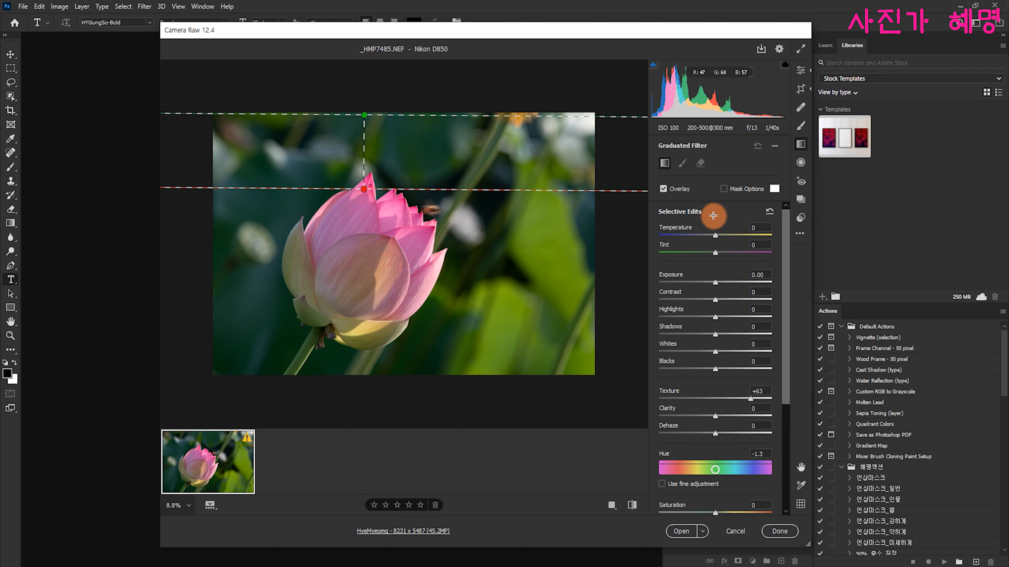
drag(716, 240, 749, 235)
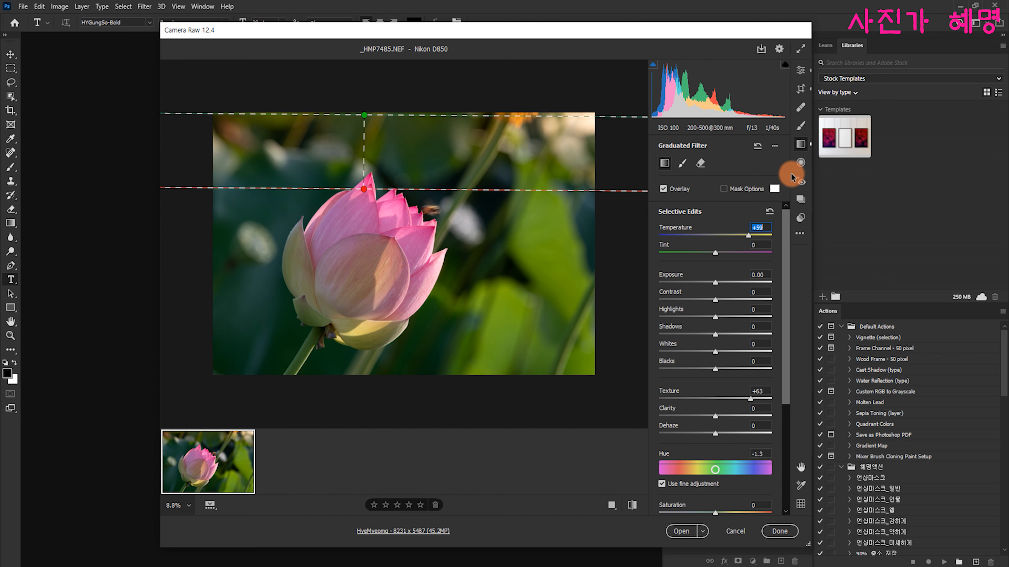
Add a circular Radial Filter around the lotus's upper right petals and set its Temperature to -39.
click(801, 164)
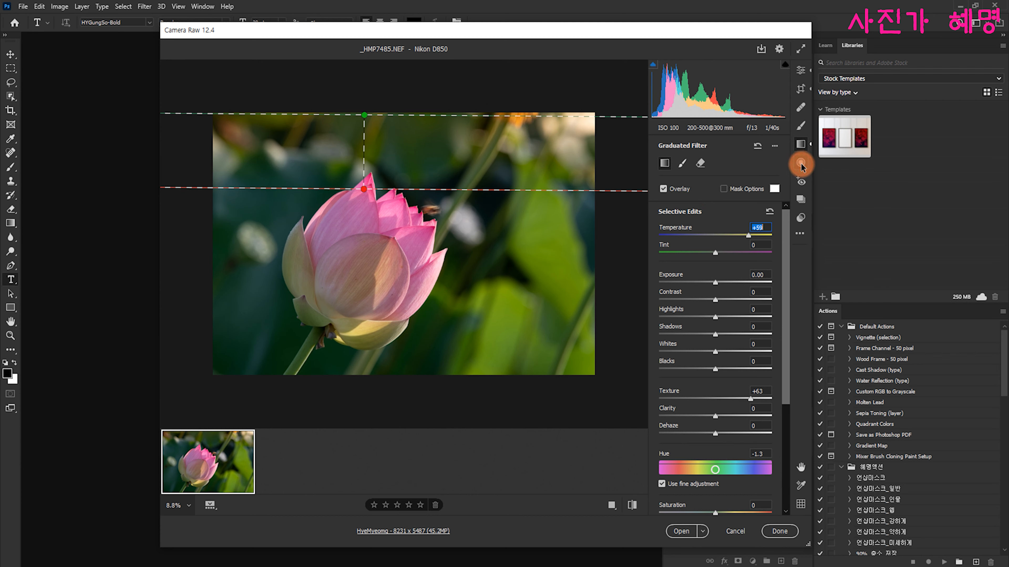
click(801, 164)
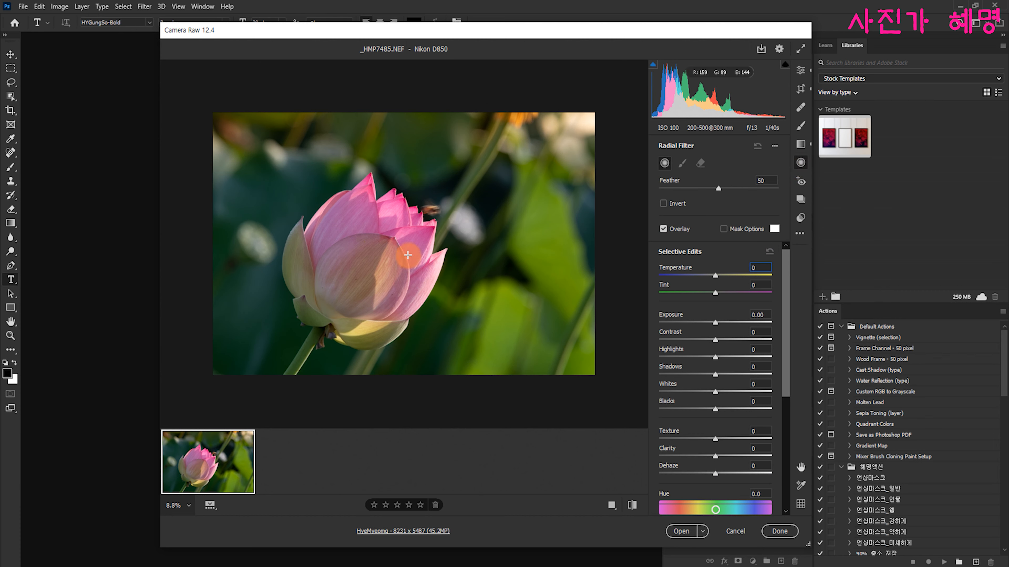
drag(408, 208, 454, 255)
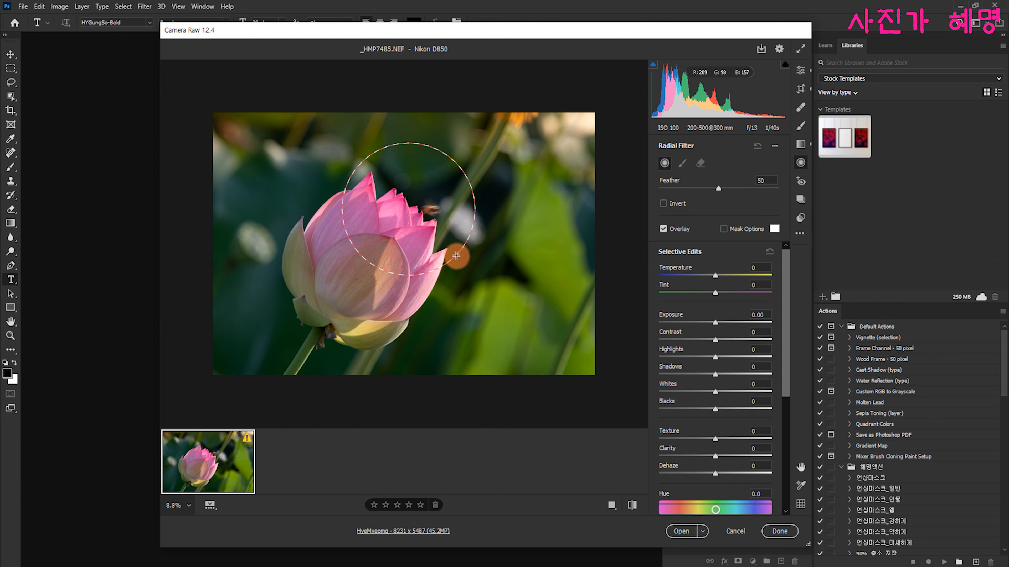
drag(712, 275, 692, 280)
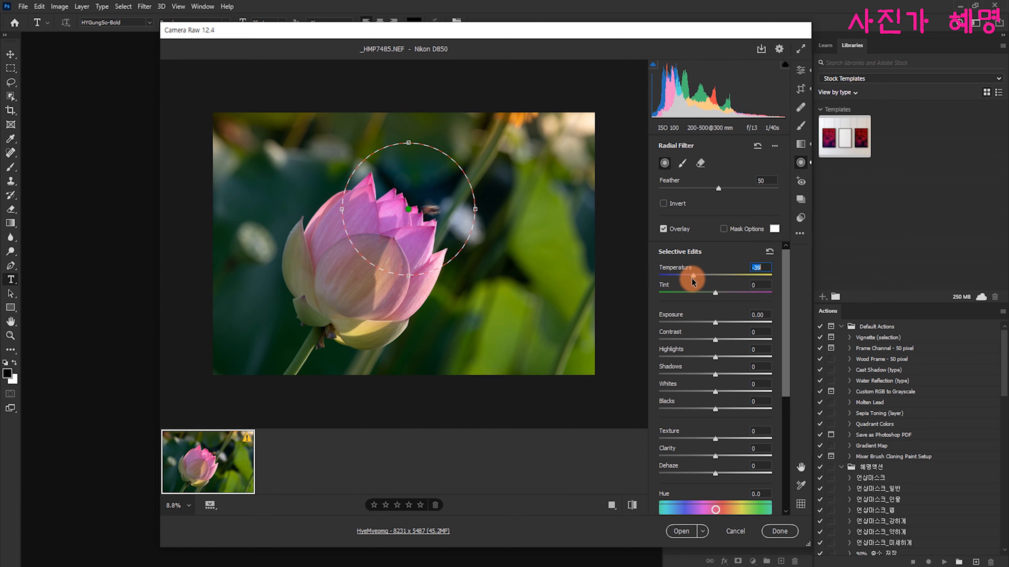